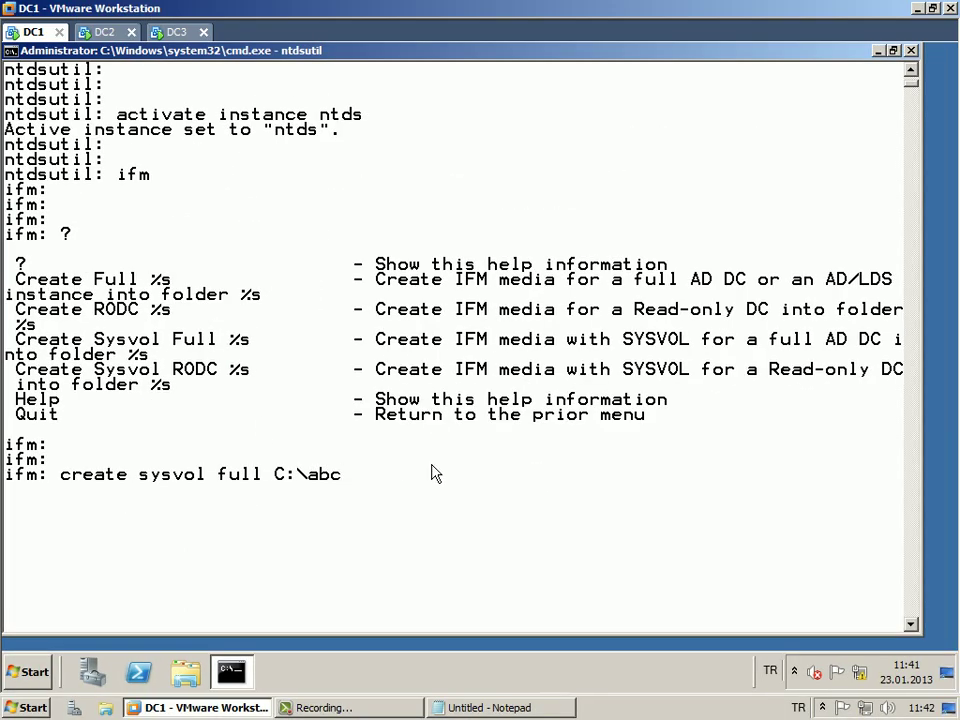
# Add 'create sysvol full C:\abc' as a new line in the Notepad command notes.
pyautogui.hotkey('alt', 'Tab')
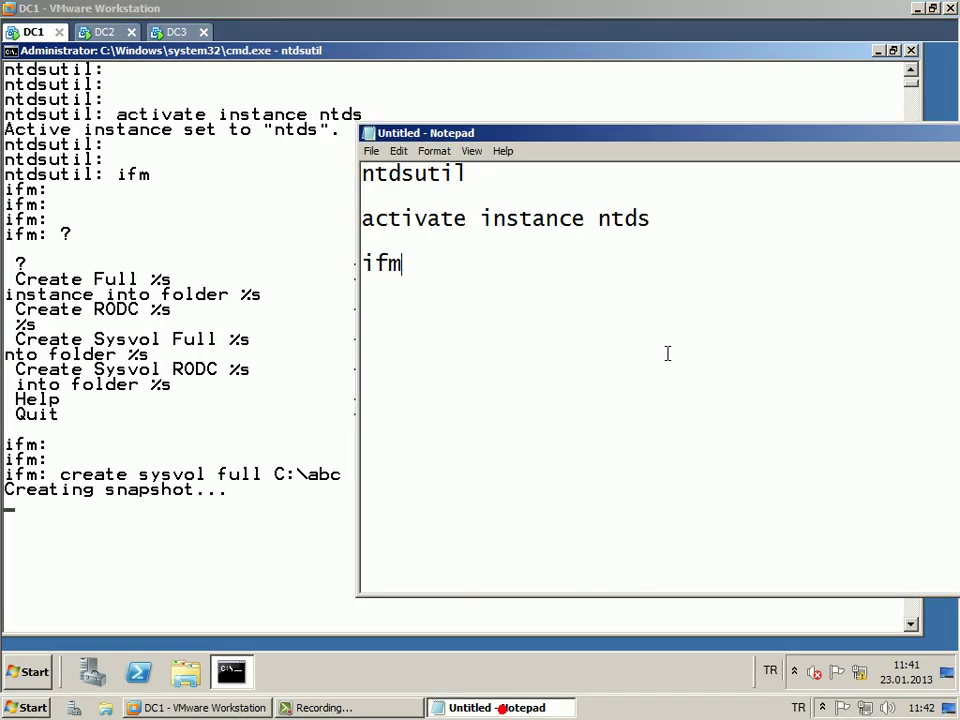
pyautogui.press('Return')
pyautogui.write('cra')
pyautogui.write('ate ')
pyautogui.write('sysbol')
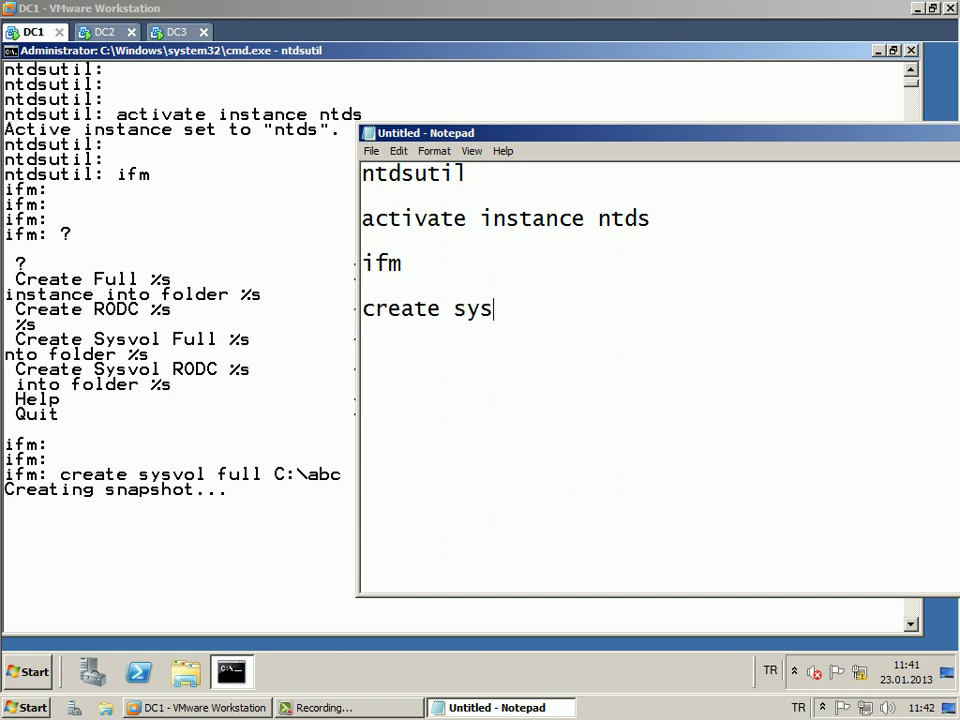
pyautogui.press('BackSpace')
pyautogui.press('BackSpace')
pyautogui.press('BackSpace')
pyautogui.write('vol full C:')
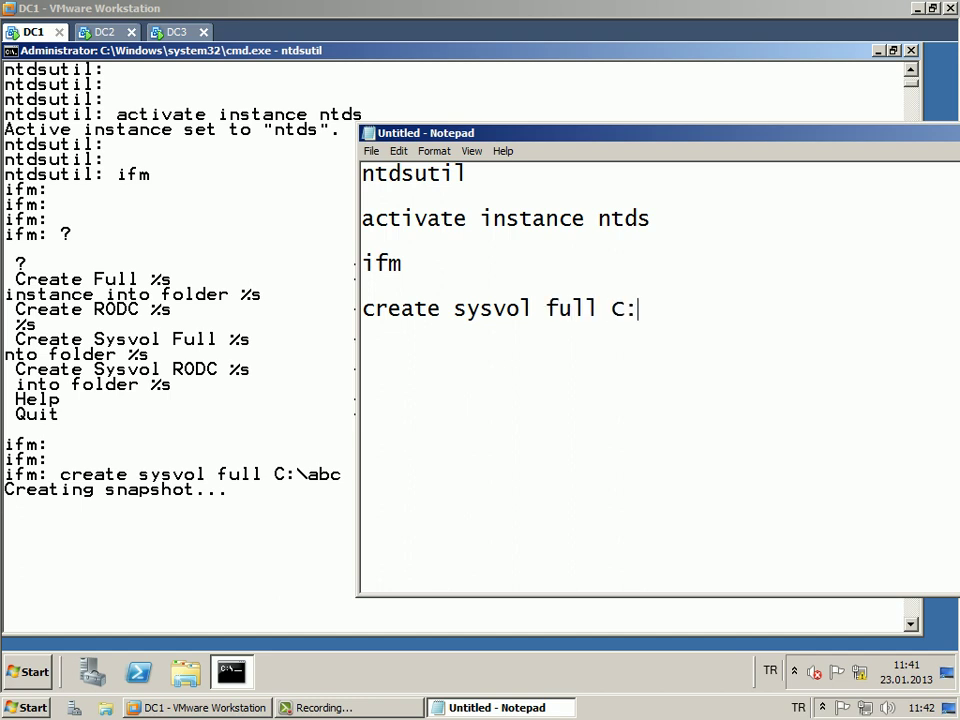
pyautogui.write('\\abc')
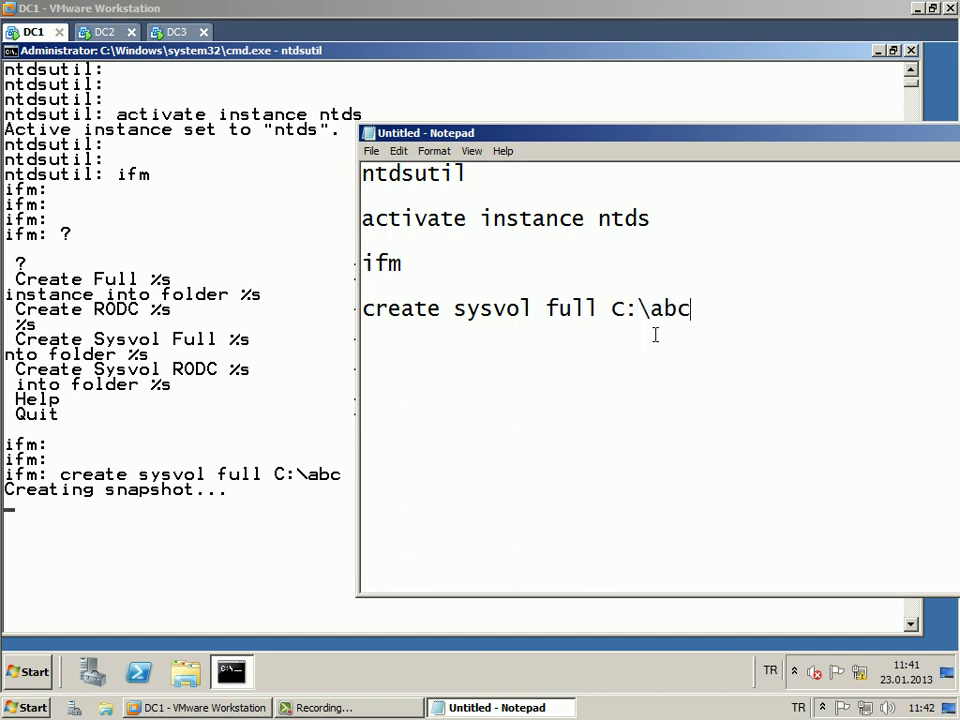
pyautogui.moveTo(576, 138); pyautogui.dragTo(634, 141)
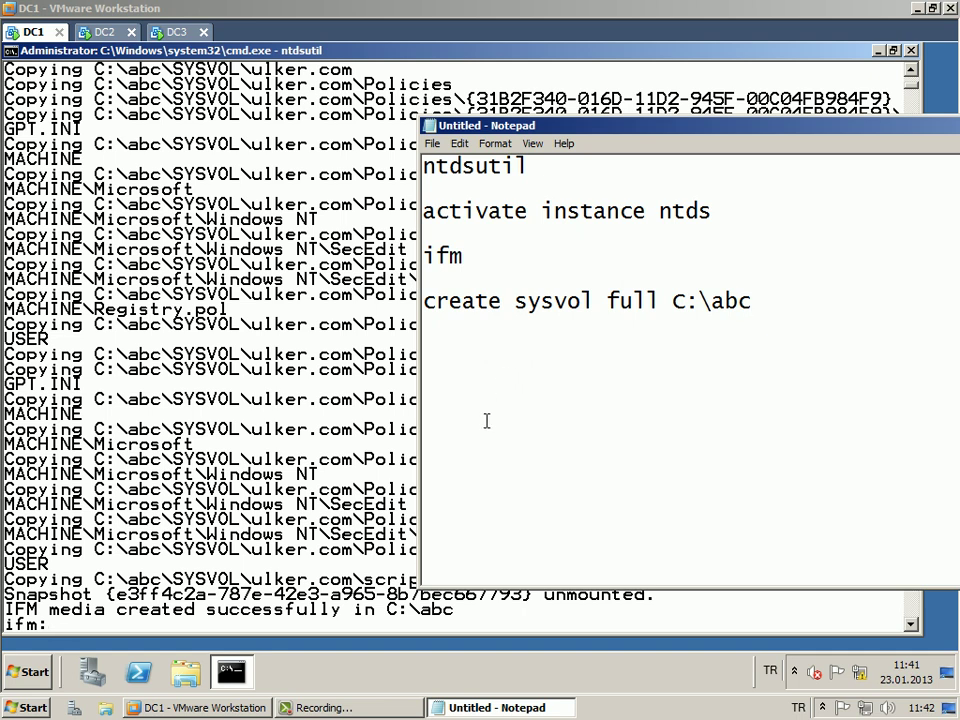
# Minimize the notes to check the ntdsutil output, then open Computer from Start.
pyautogui.click(459, 697)
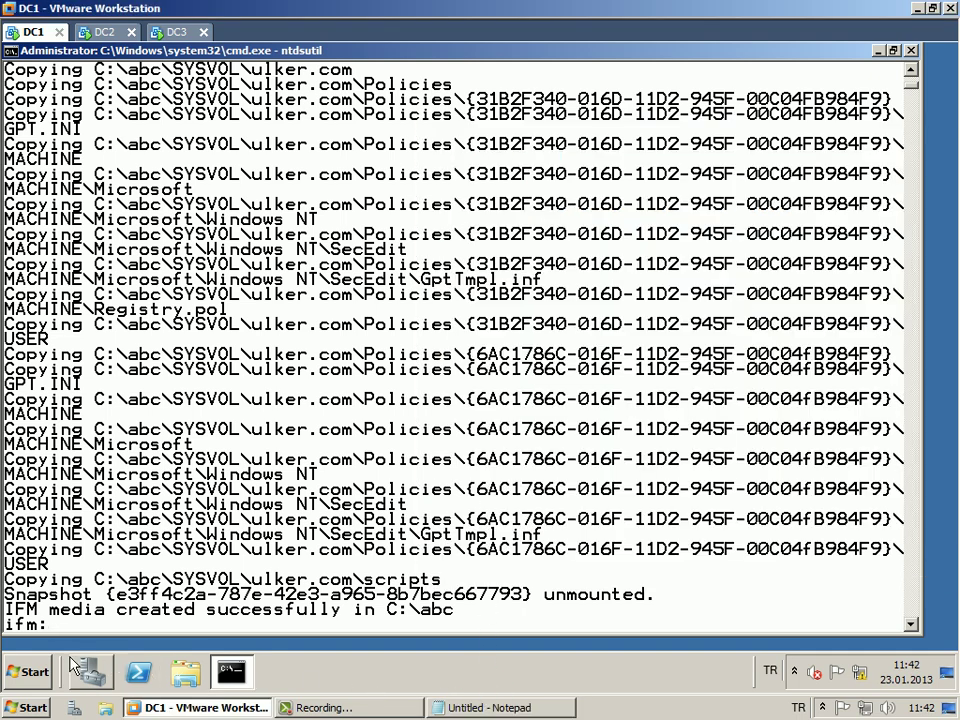
pyautogui.click(30, 671)
pyautogui.click(350, 380)
# Browse to C:\abc to view the Active Directory, registry and SYSVOL folders.
pyautogui.doubleClick(298, 163)
pyautogui.doubleClick(200, 168)
pyautogui.moveTo(252, 58); pyautogui.dragTo(436, 102)
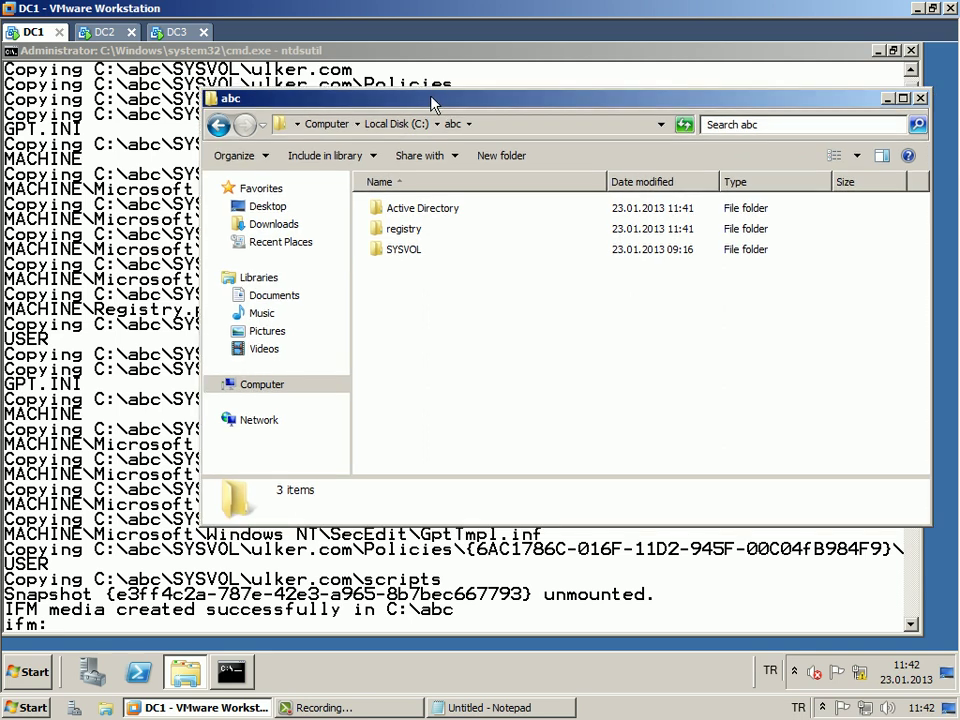
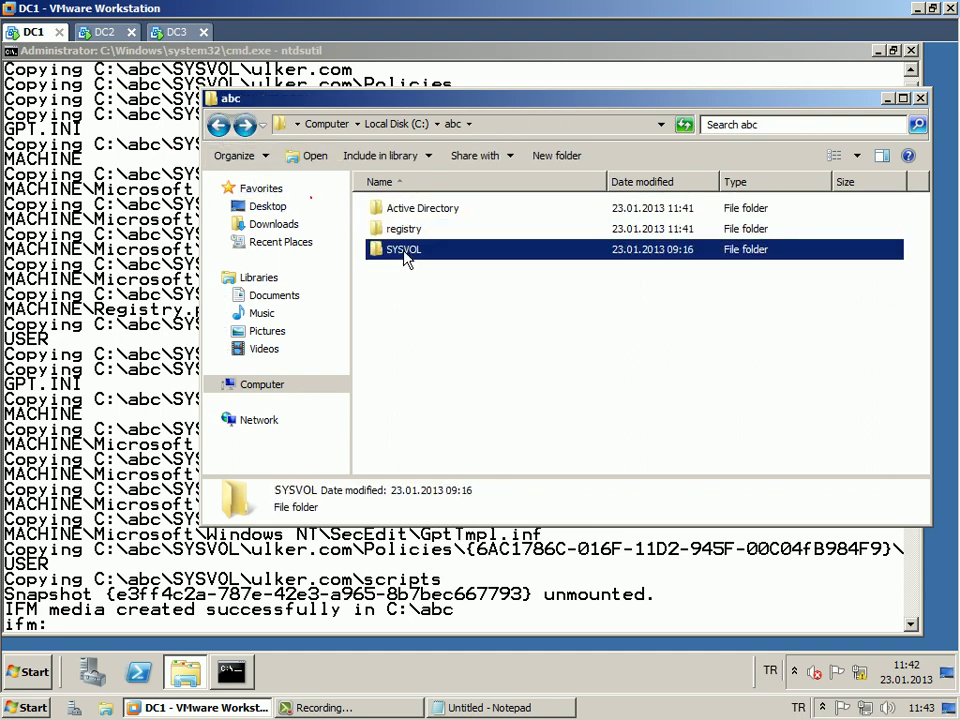
# Check SYSVOL in C:\abc on DC1, return to Local Disk (C:), then switch to DC3.
pyautogui.doubleClick(405, 257)
pyautogui.press('BackSpace')
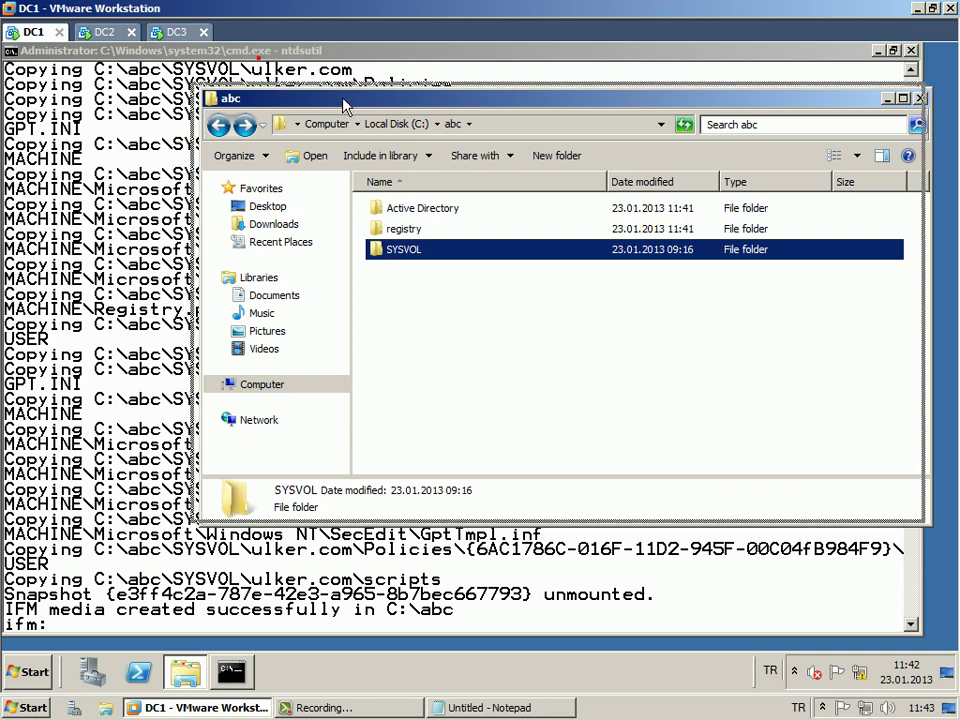
pyautogui.moveTo(344, 106); pyautogui.dragTo(344, 104)
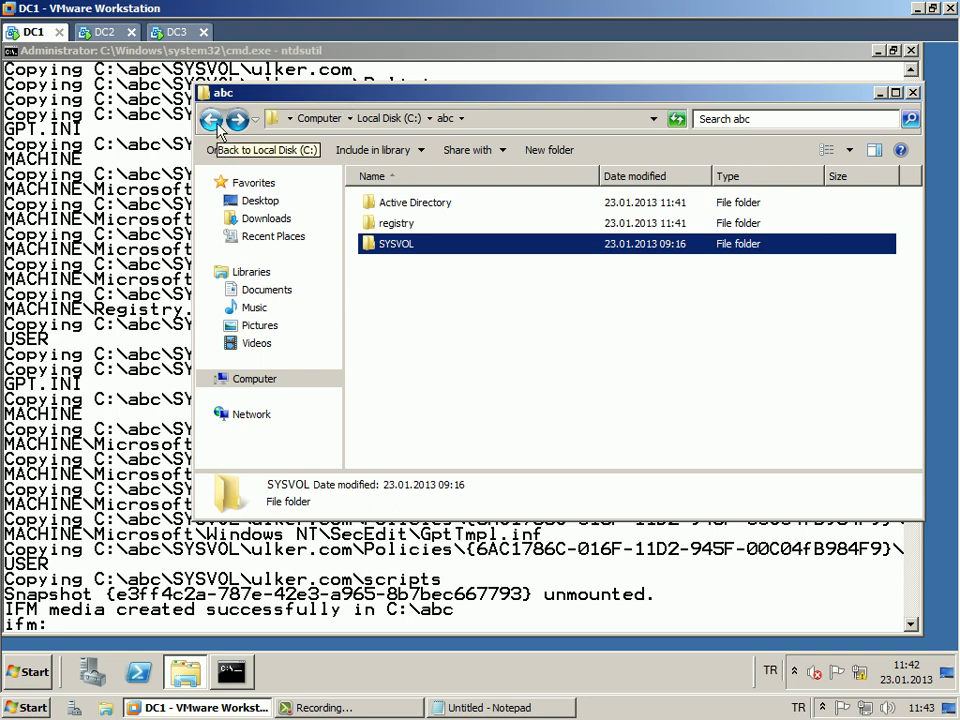
pyautogui.click(213, 121)
pyautogui.click(176, 32)
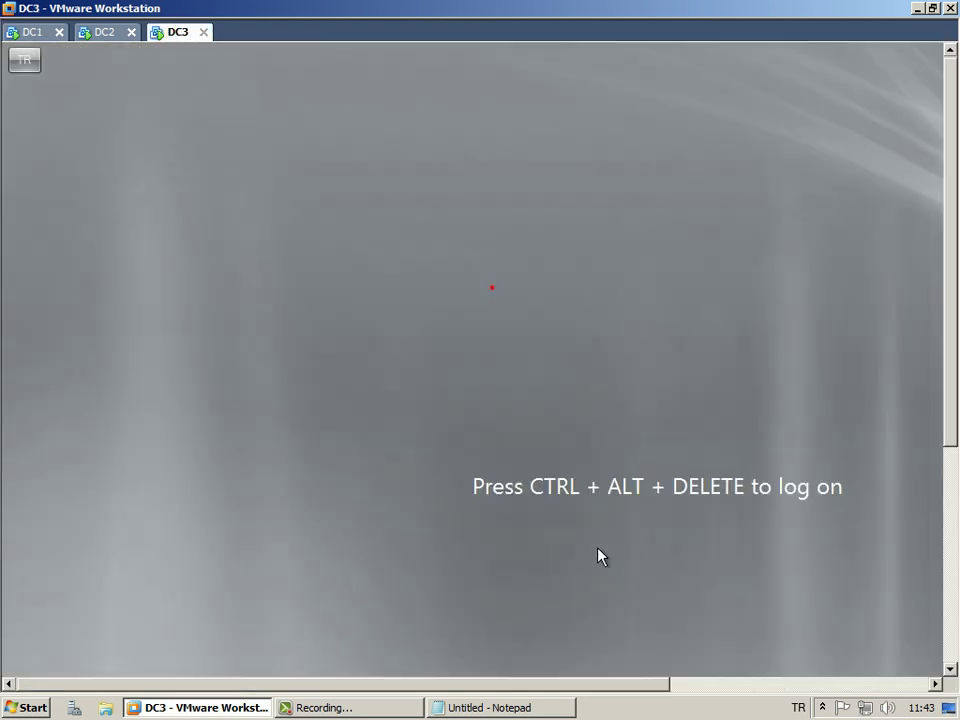
# Log on to DC3 with the administrator password.
pyautogui.press('ctrl+alt+Insert')
pyautogui.write('**********')
pyautogui.press('Return')
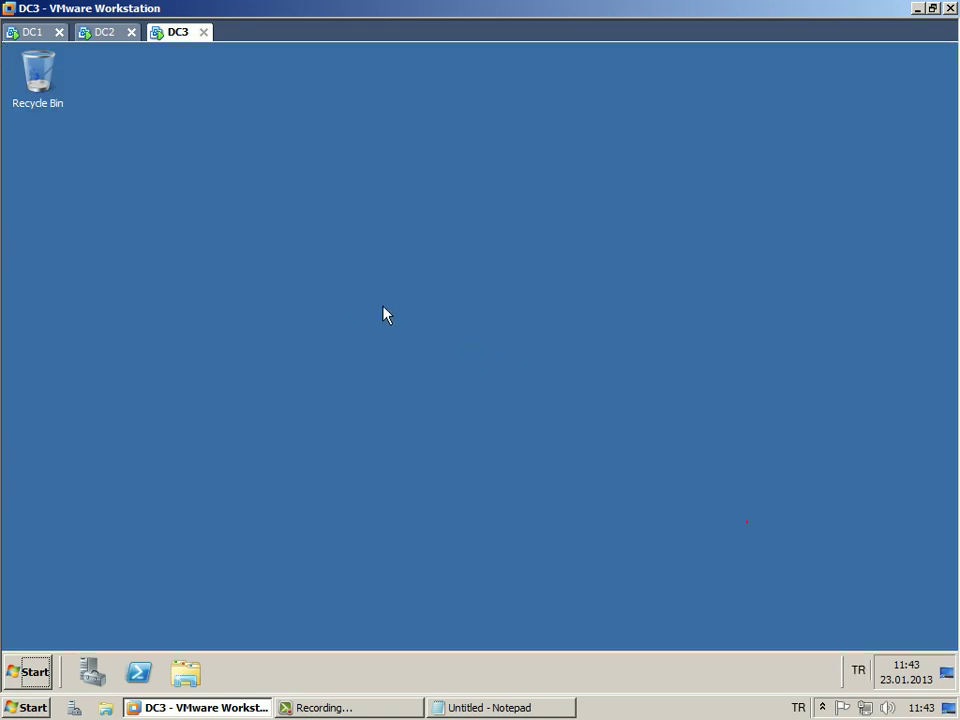
# Open DC3's Network Connections window by running ncpa.cpl.
pyautogui.press('super+r')
pyautogui.write('ncpa.cpl')
pyautogui.press('Return')
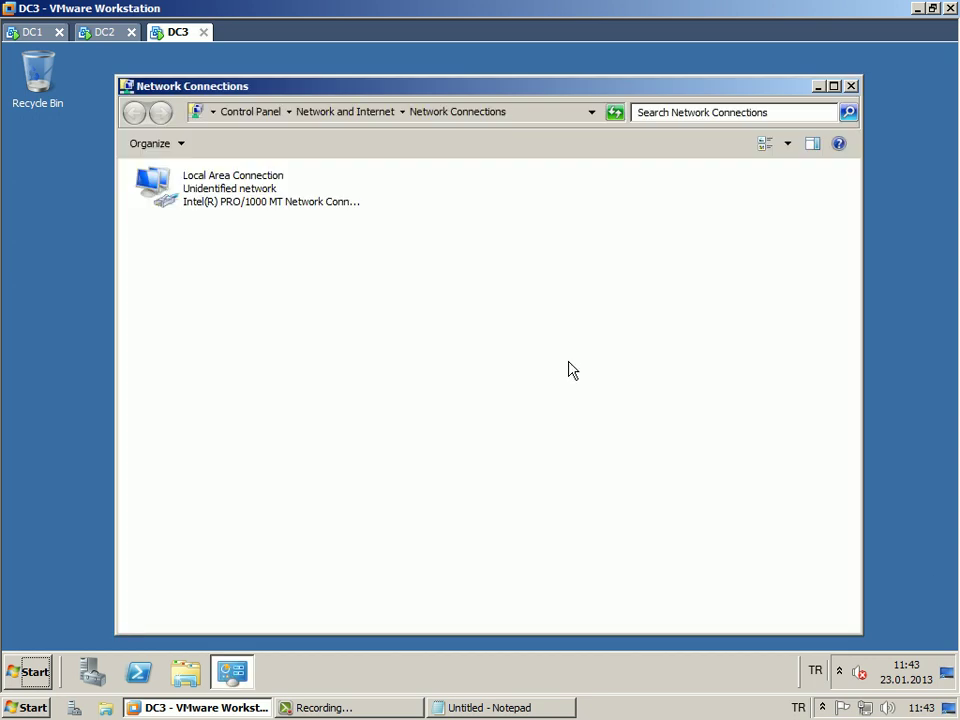
# Postpone the required restart and open the Local Area Connection properties.
pyautogui.hotkey('alt', 'Tab')
pyautogui.click(560, 368)
pyautogui.doubleClick(242, 205)
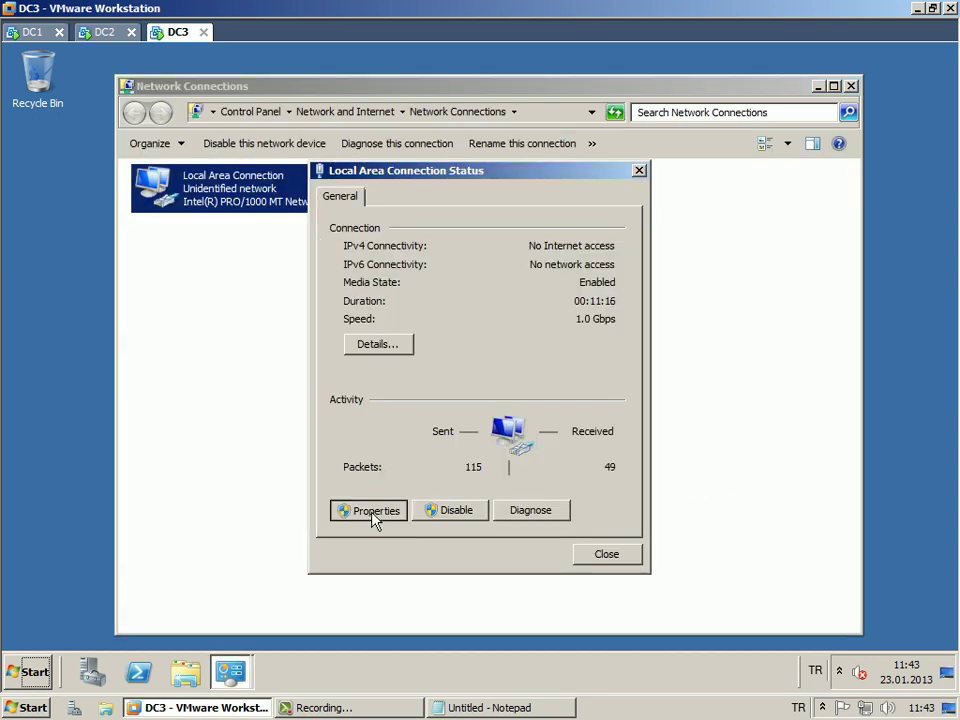
pyautogui.click(372, 512)
# Set IPv4 to static 192.168.240.4, mask 255.255.255.0, preferred DNS 192.168.240.2.
pyautogui.doubleClick(520, 398)
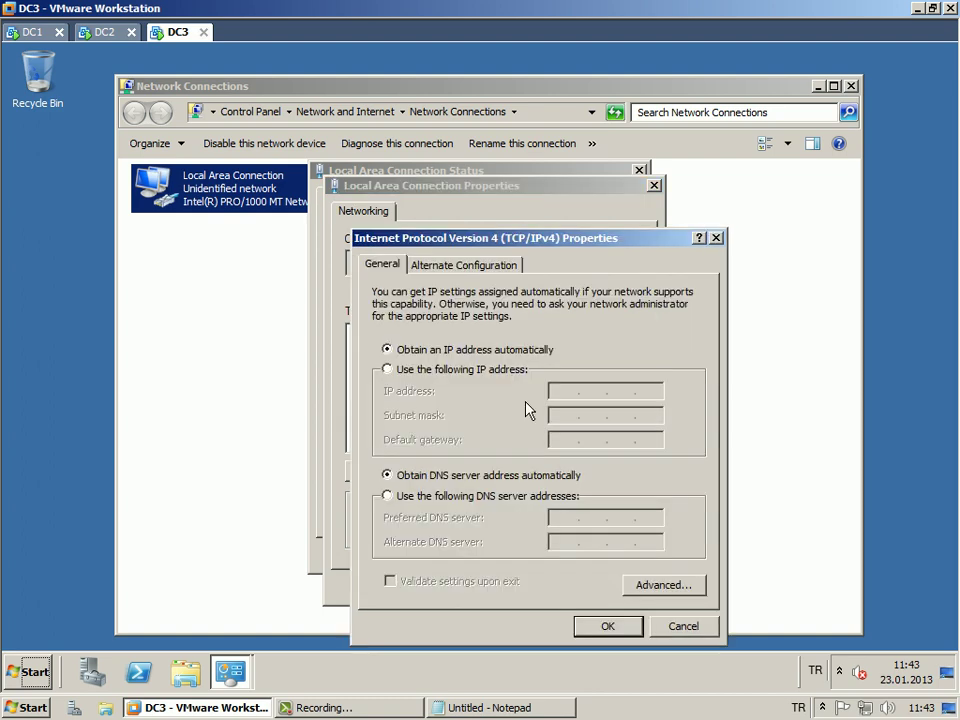
pyautogui.hotkey('alt', 's')
pyautogui.write('192 . 168 . 240 .')
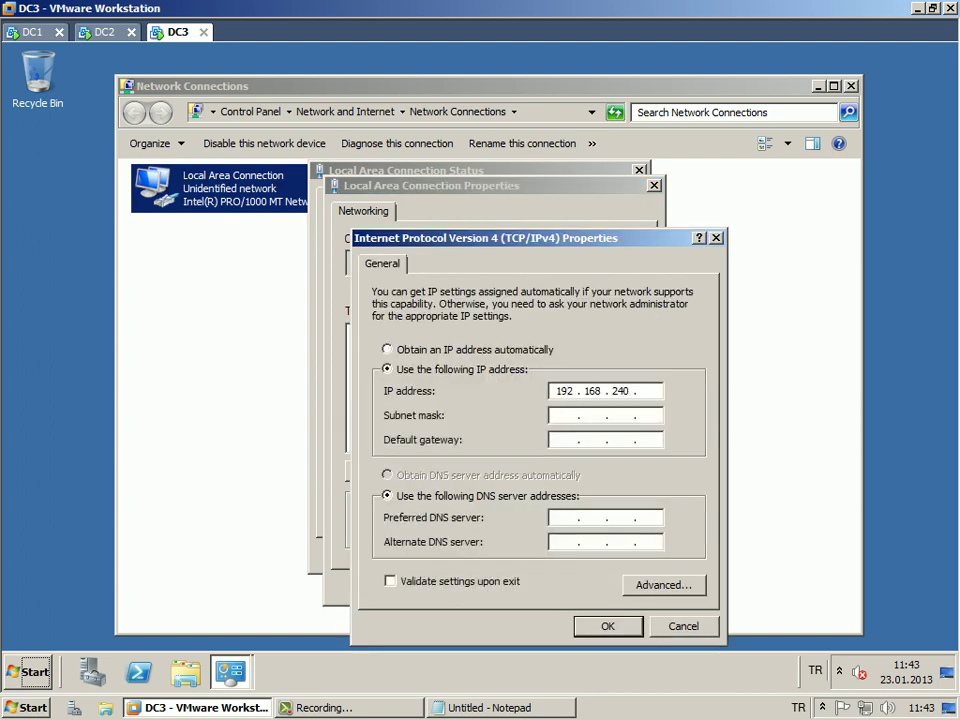
pyautogui.press('Tab')
pyautogui.press('Tab')
pyautogui.press('Tab')
pyautogui.press('Tab')
pyautogui.write('192 . 168 . 240')
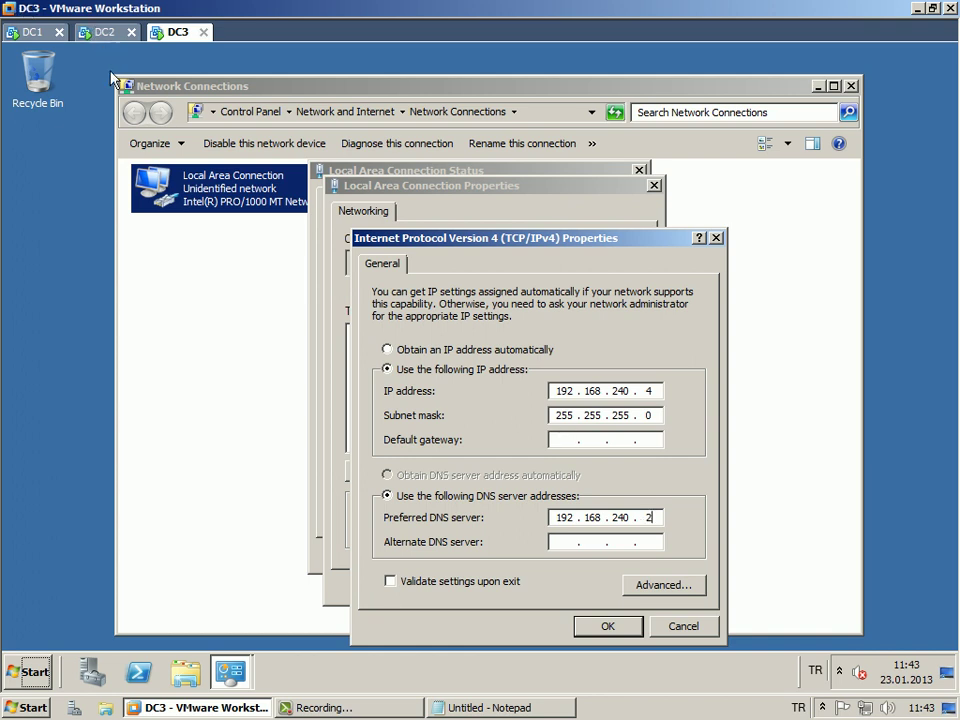
pyautogui.click(607, 627)
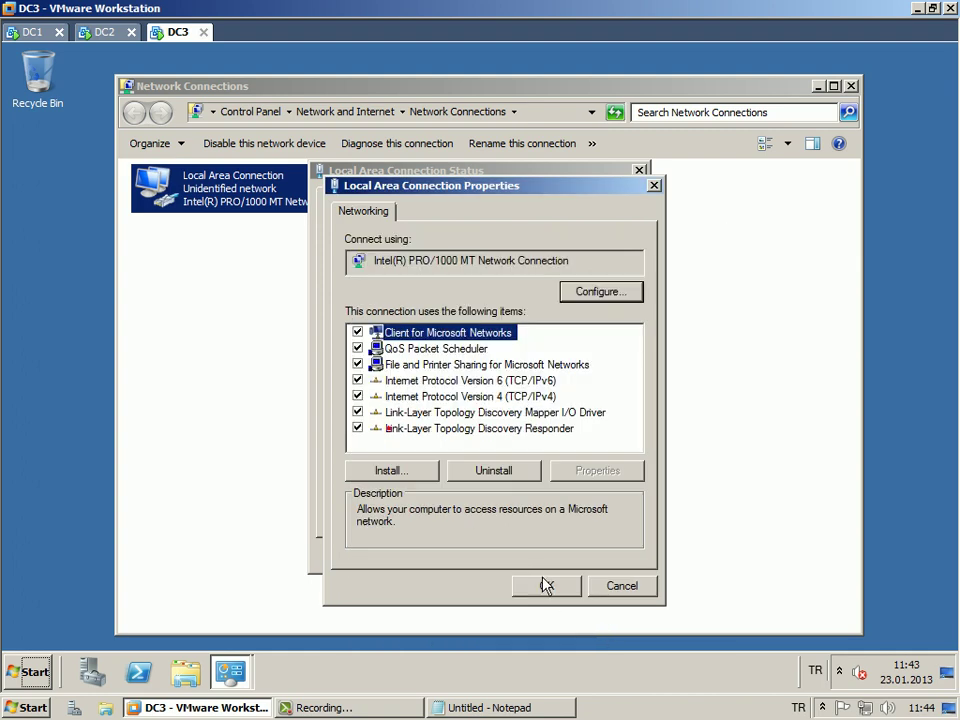
# Apply the connection properties and close the Local Area Connection status window.
pyautogui.click(545, 583)
pyautogui.click(606, 554)
pyautogui.moveTo(711, 92); pyautogui.dragTo(726, 70)
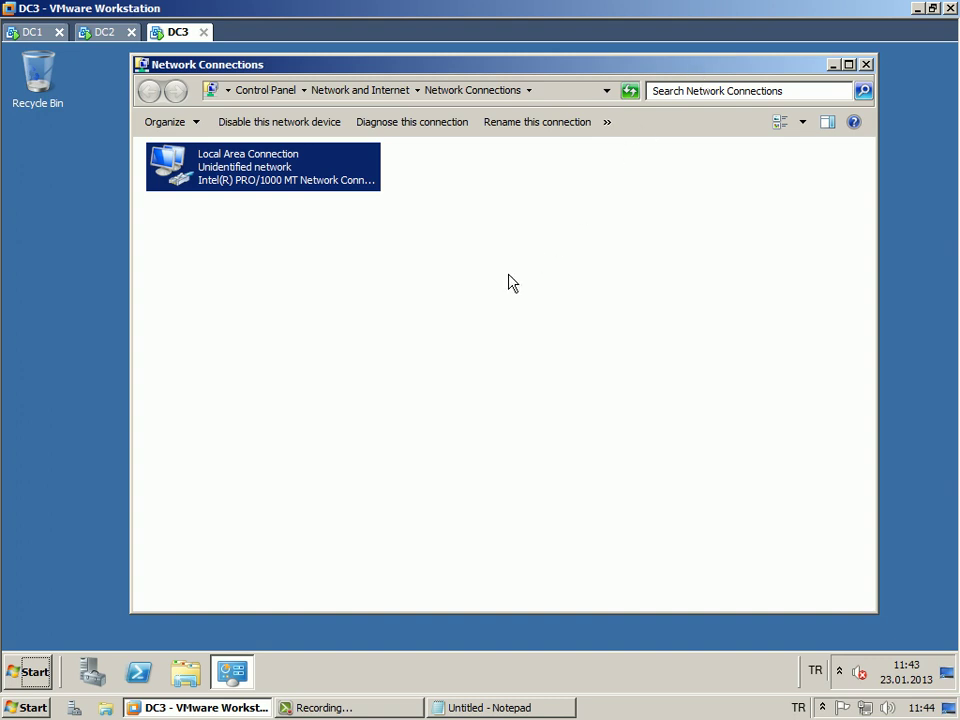
pyautogui.click(150, 190)
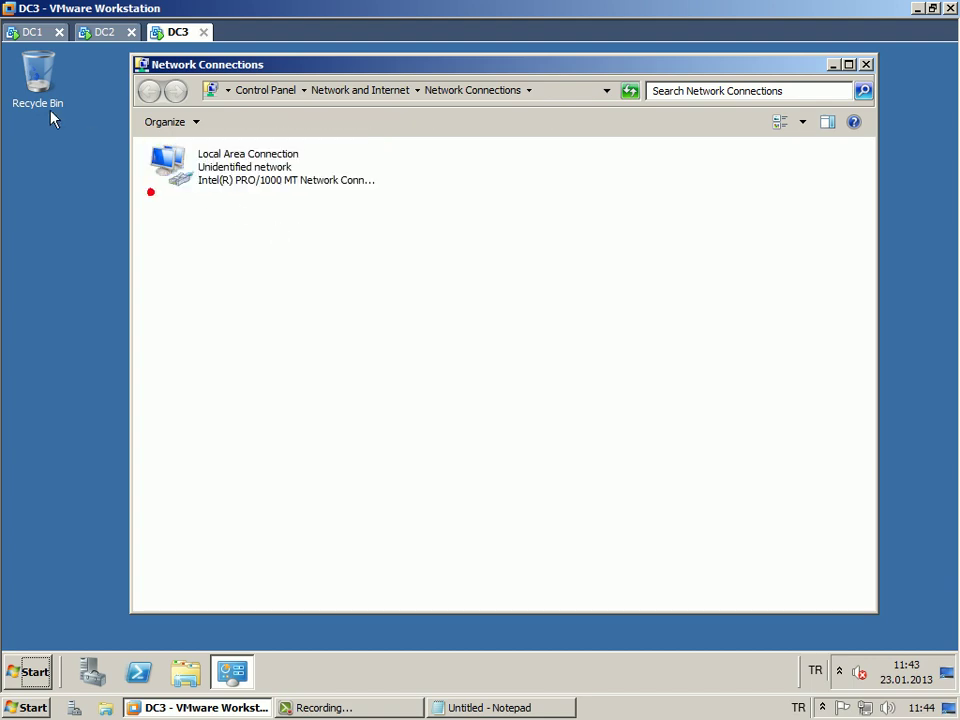
# Switch to DC1 and copy the abc folder from Local Disk (C:).
pyautogui.click(20, 30)
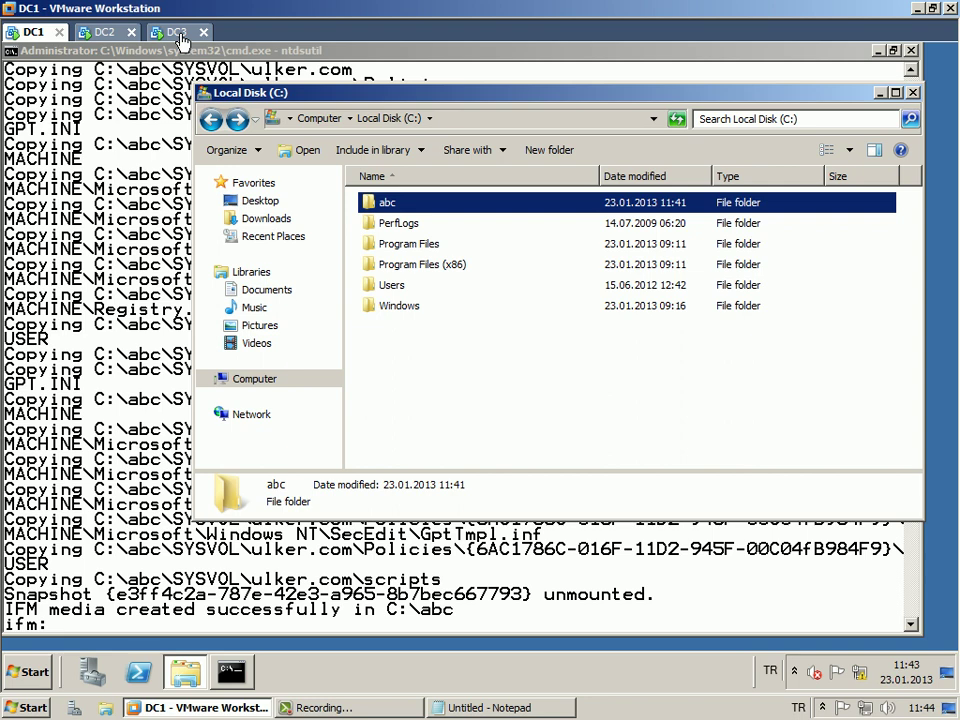
pyautogui.rightClick(388, 202)
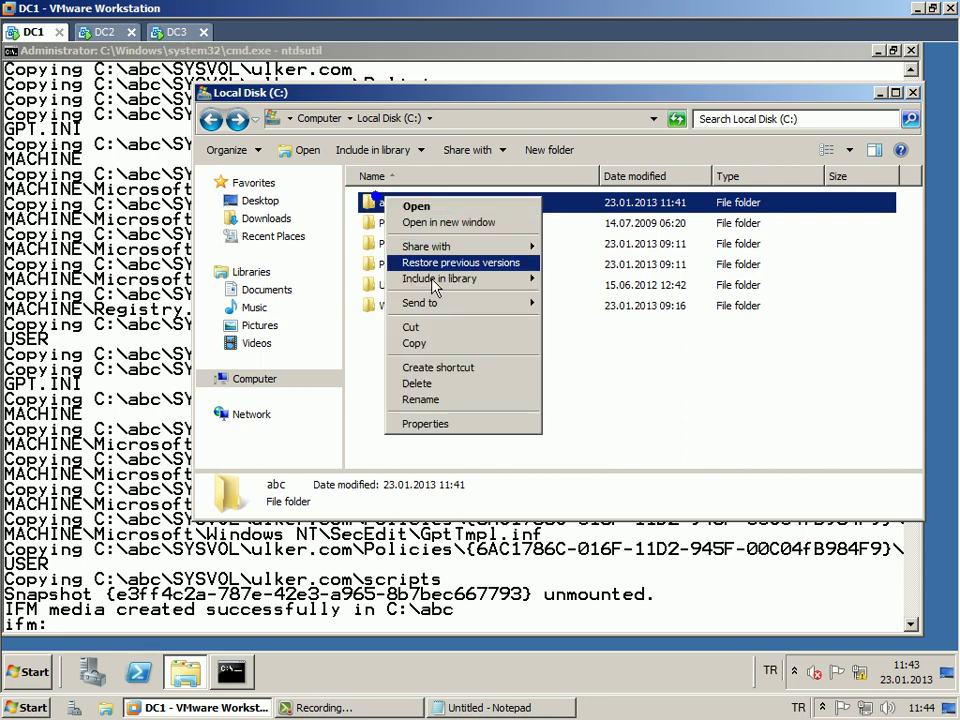
pyautogui.click(432, 342)
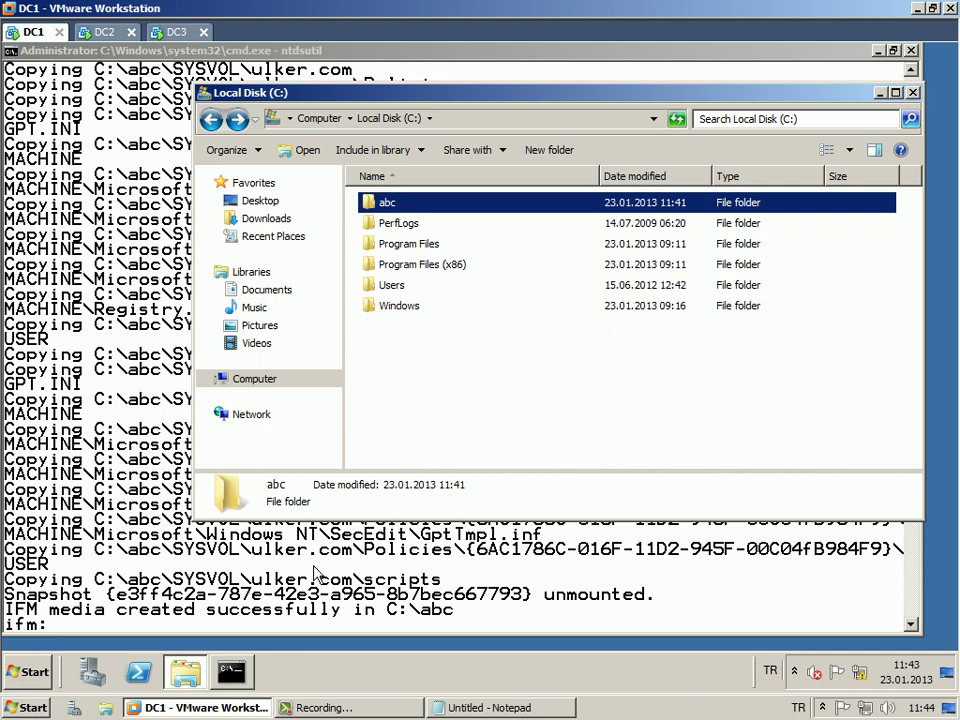
pyautogui.rightClick(396, 201)
pyautogui.click(432, 336)
# Paste the abc folder onto the host desktop.
pyautogui.click(238, 707)
pyautogui.rightClick(173, 421)
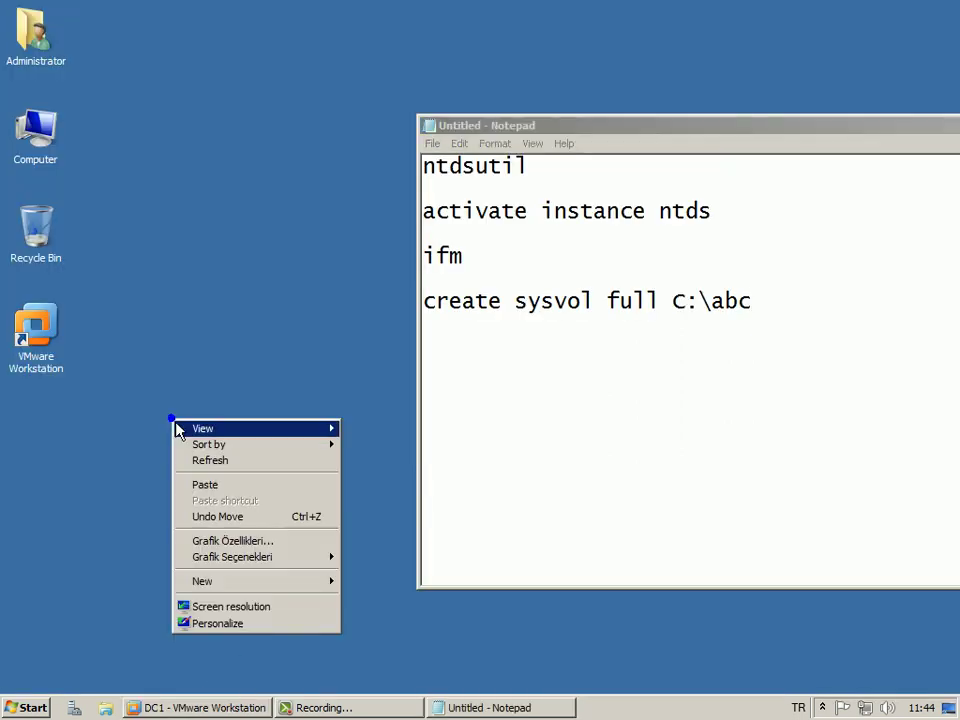
pyautogui.click(206, 486)
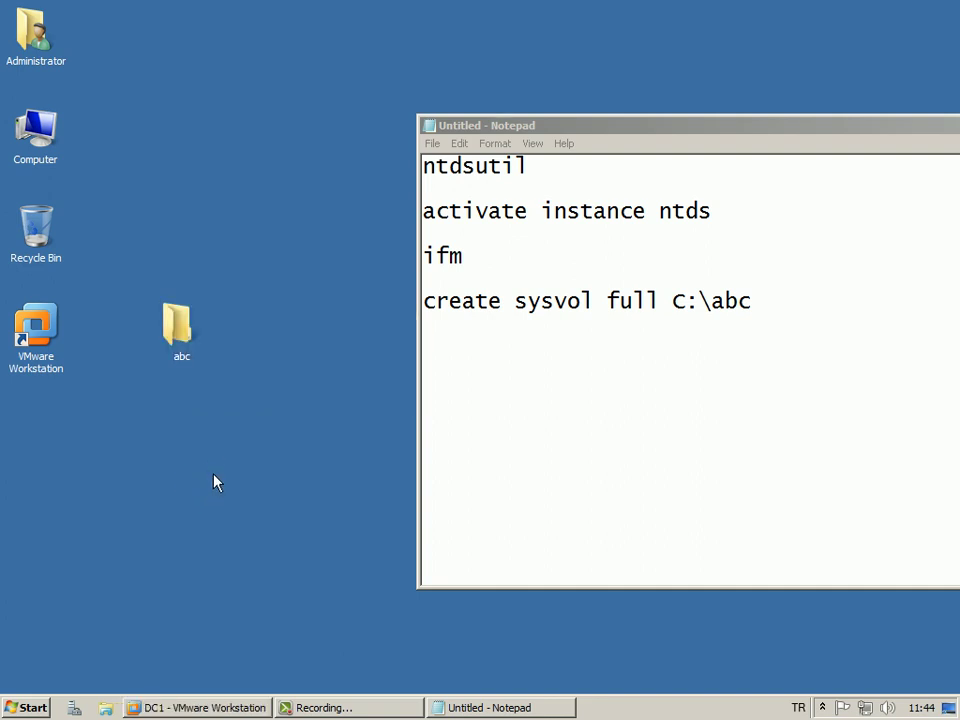
# Close Notepad without saving the notes.
pyautogui.moveTo(452, 128); pyautogui.dragTo(413, 92)
pyautogui.click(389, 87)
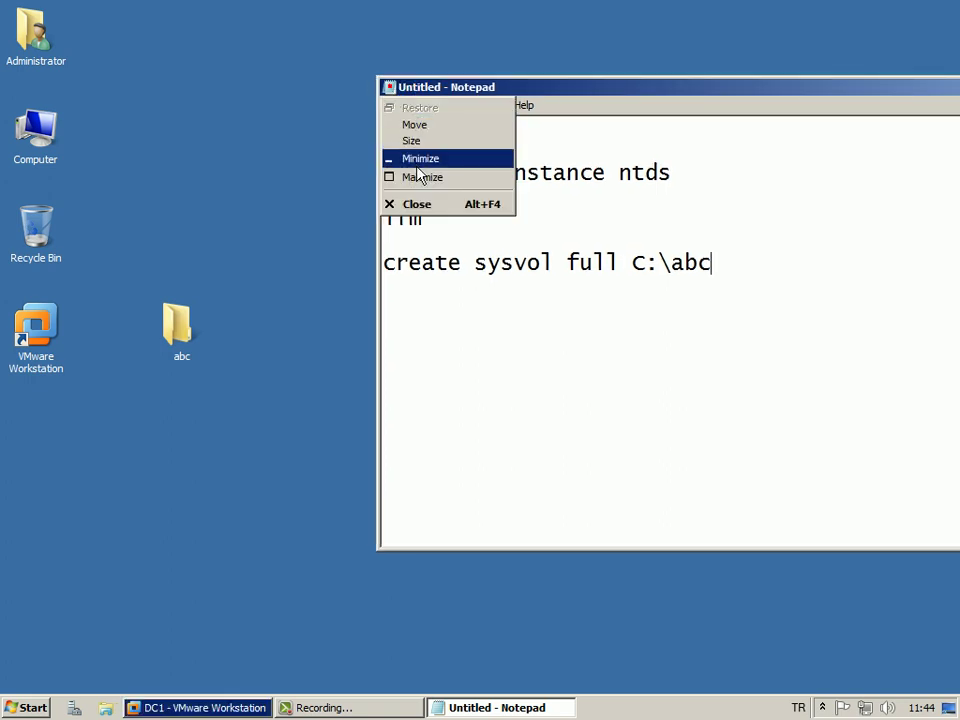
pyautogui.click(408, 204)
pyautogui.click(527, 363)
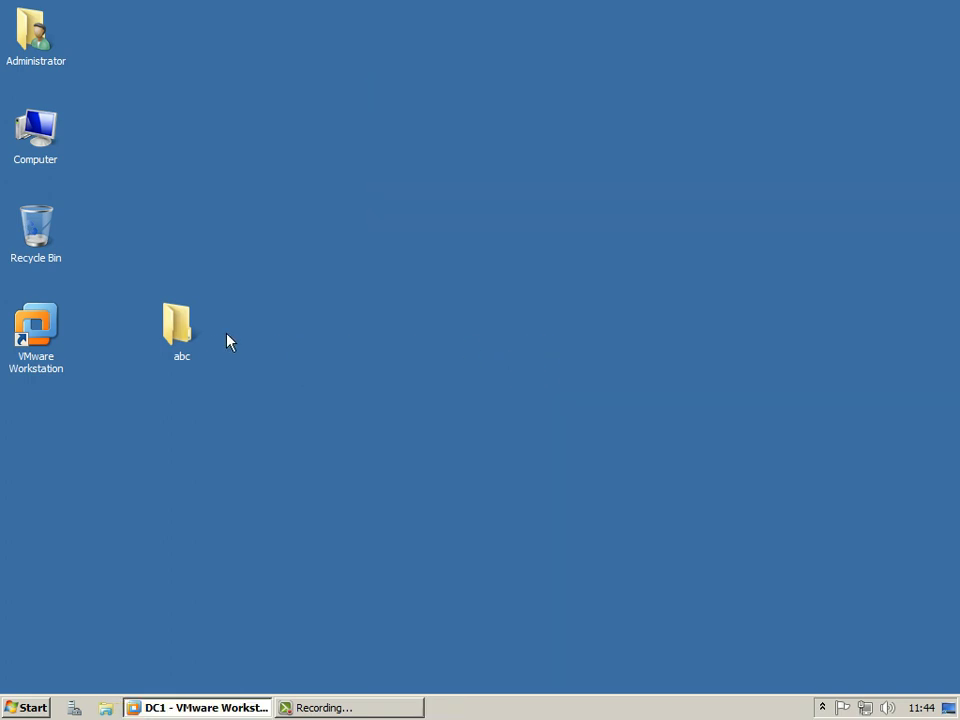
# Copy the abc folder from the host desktop.
pyautogui.rightClick(186, 326)
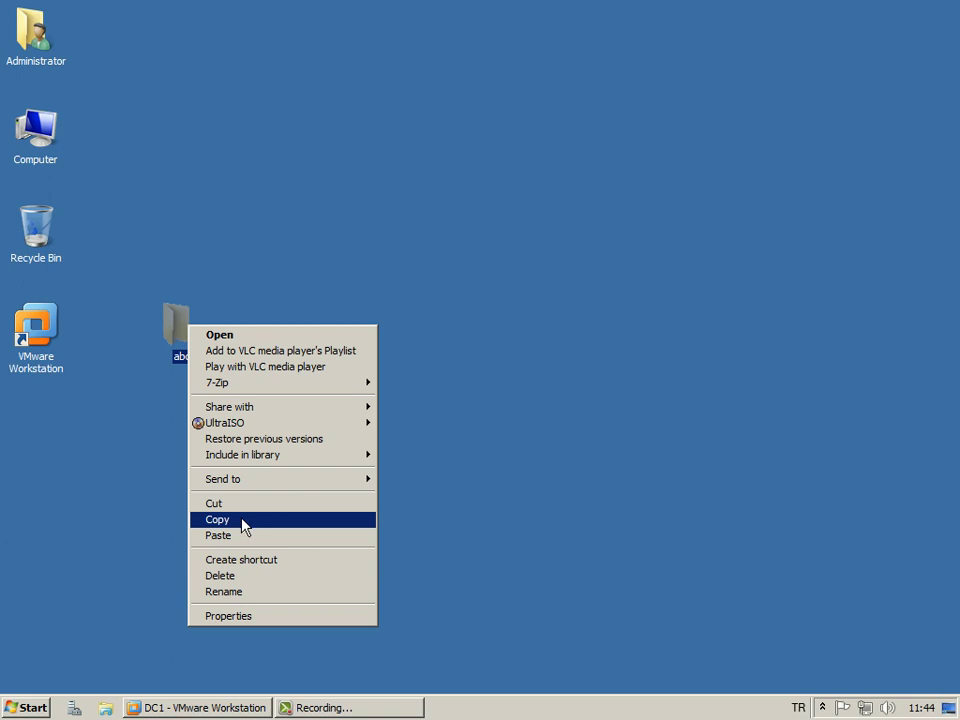
pyautogui.click(241, 518)
pyautogui.moveTo(167, 328)
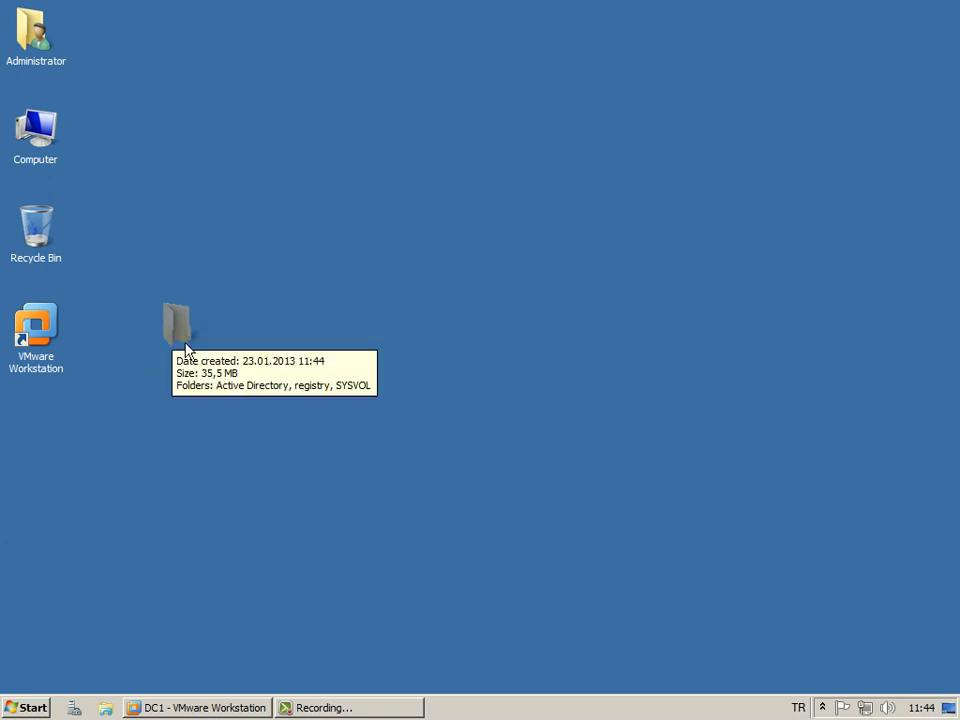
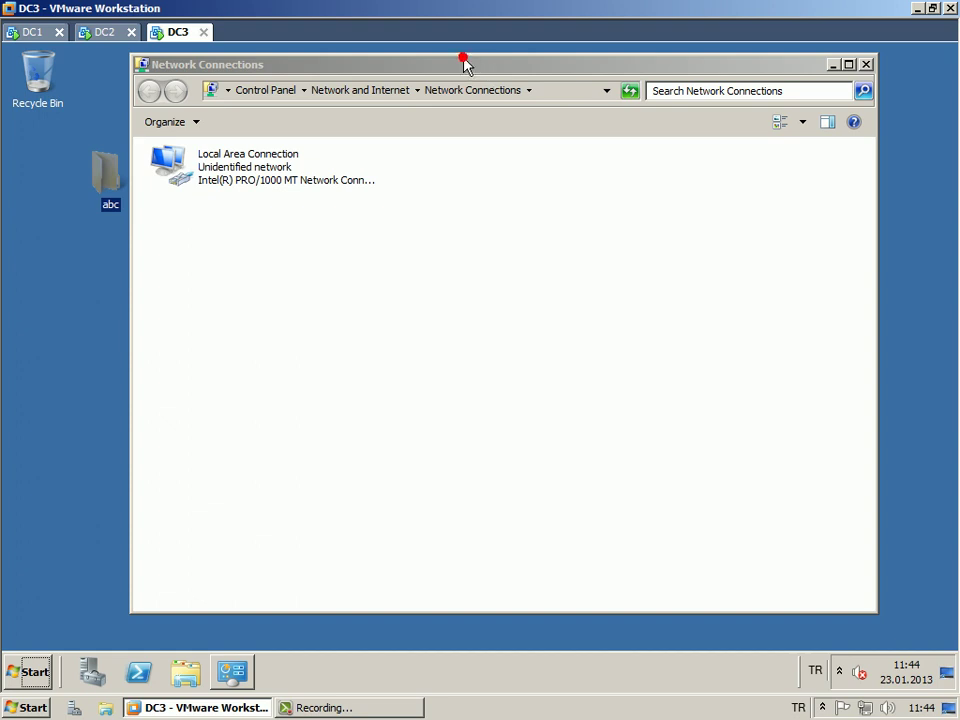
# Minimize Network Connections and move the abc folder further right on the desktop.
pyautogui.click(347, 249)
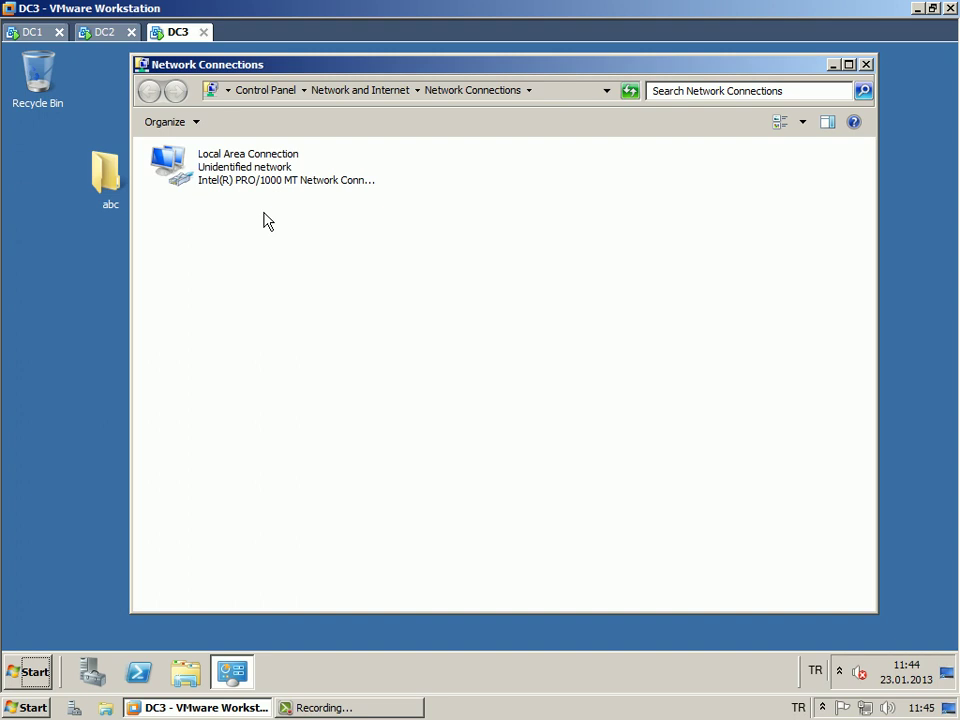
pyautogui.click(832, 64)
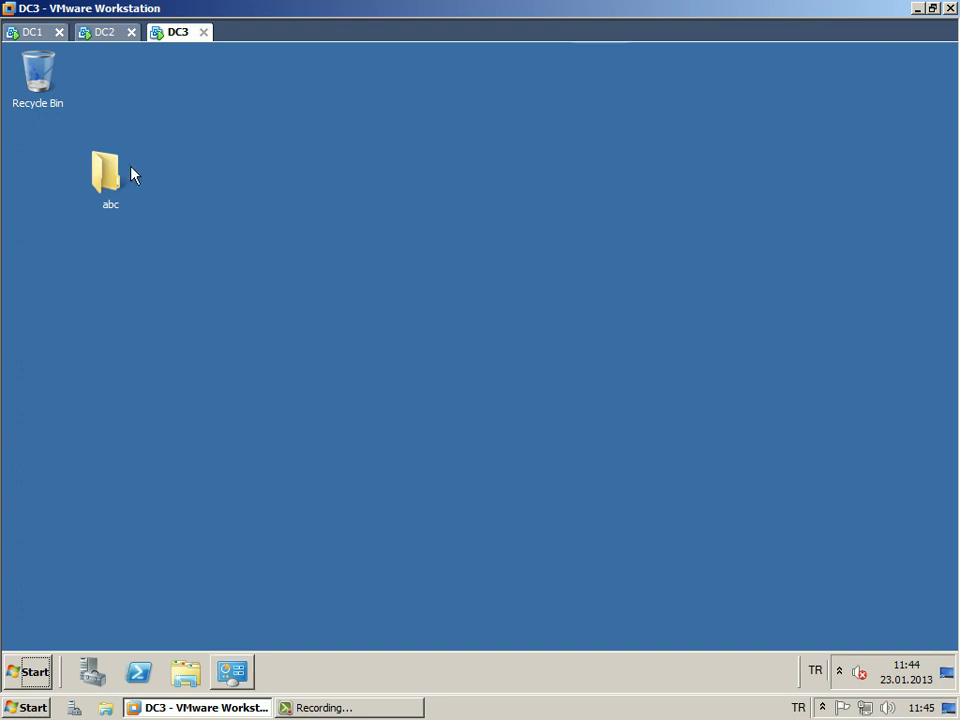
pyautogui.moveTo(124, 168); pyautogui.dragTo(196, 170)
pyautogui.click(173, 240)
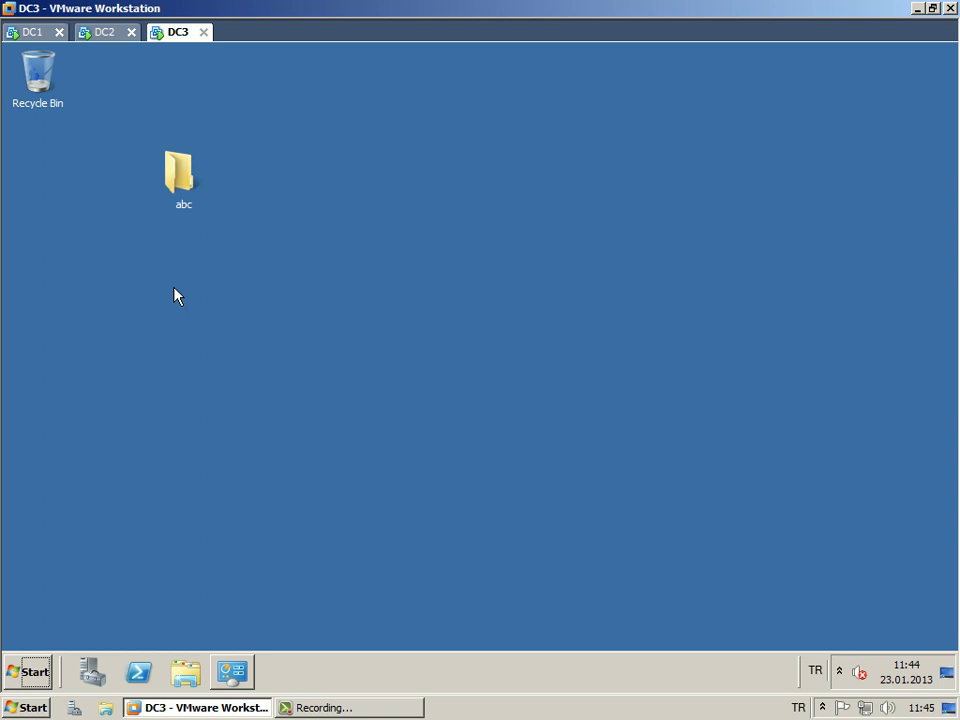
# Launch dcpromo from the Run box to start installing the AD DS binaries.
pyautogui.press('super+r')
pyautogui.write('dcprom')
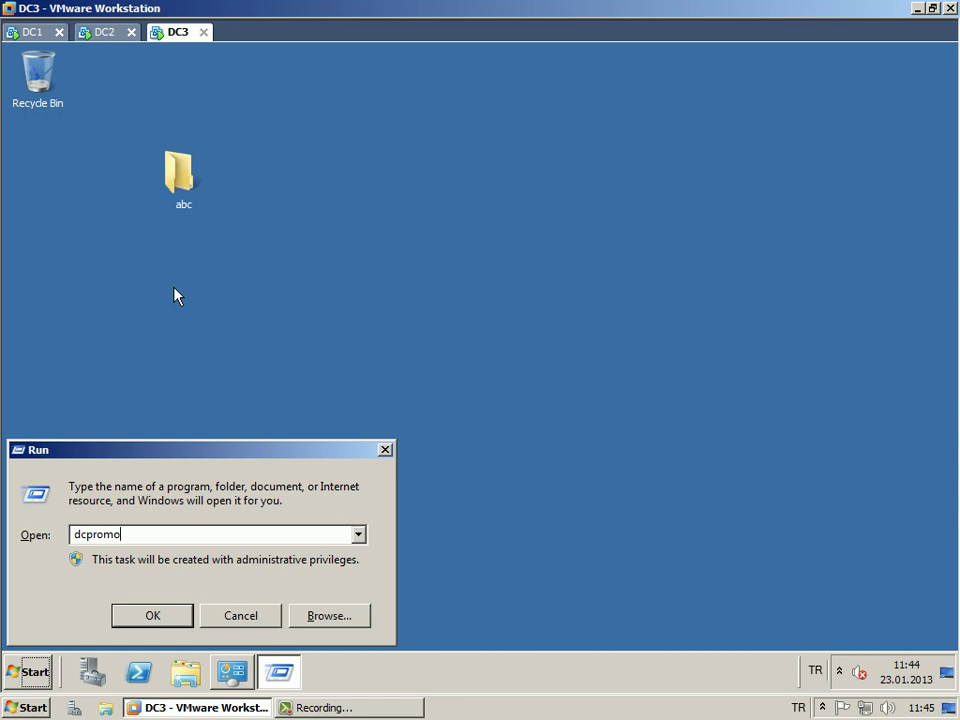
pyautogui.write('o')
pyautogui.press('Return')
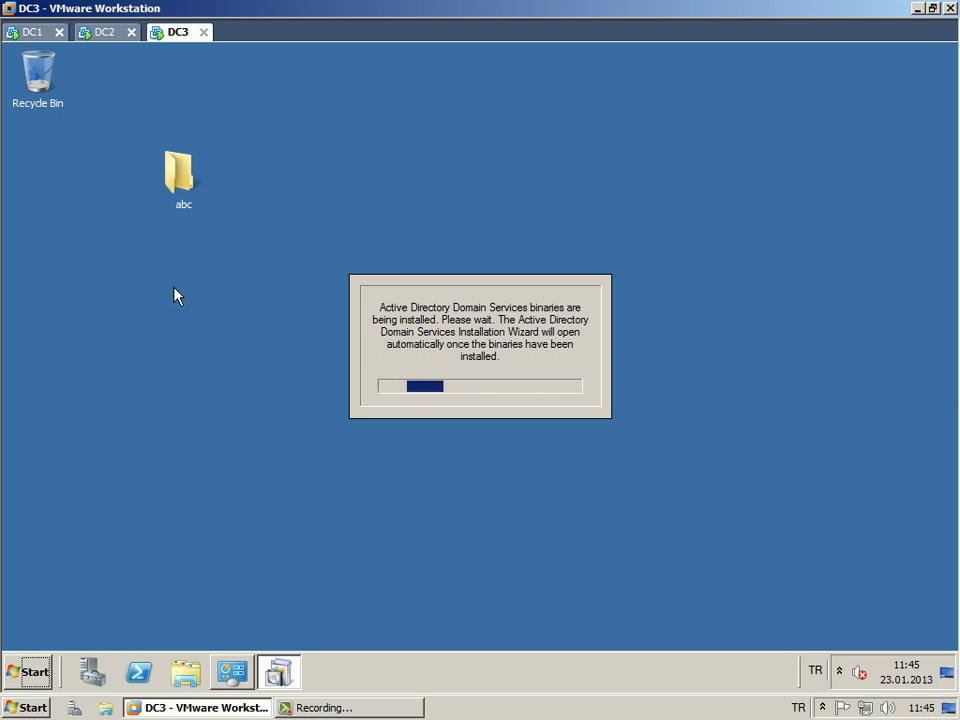
# Browse into abc's Active Directory subfolder to show the 26,640 KB ntds.dit file.
pyautogui.doubleClick(196, 186)
pyautogui.moveTo(270, 95); pyautogui.dragTo(387, 95)
pyautogui.click(458, 200)
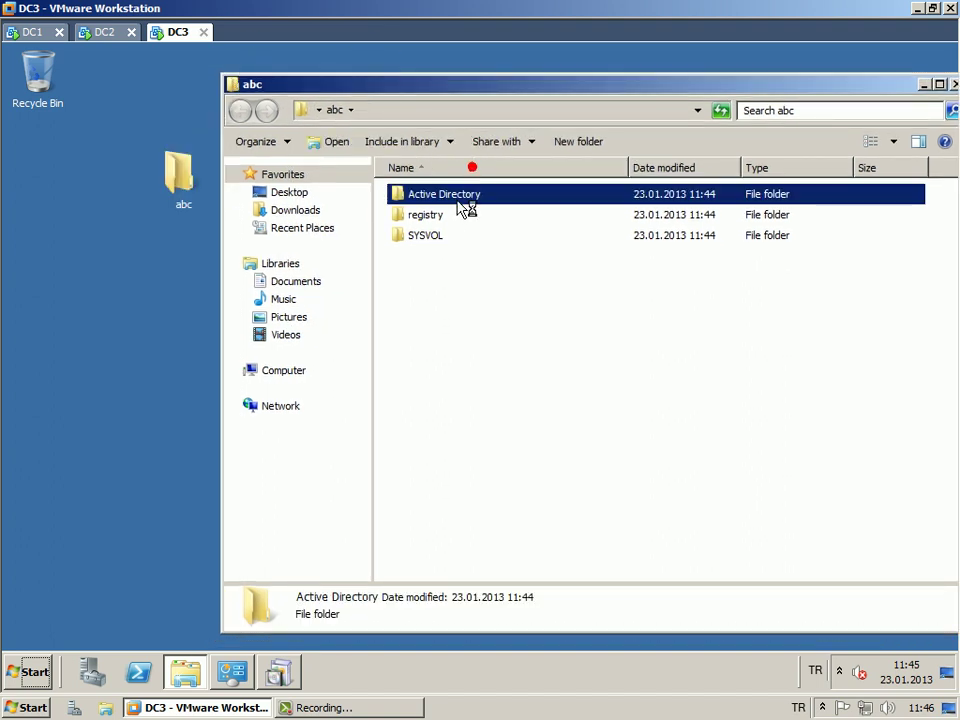
pyautogui.moveTo(429, 94); pyautogui.dragTo(412, 91)
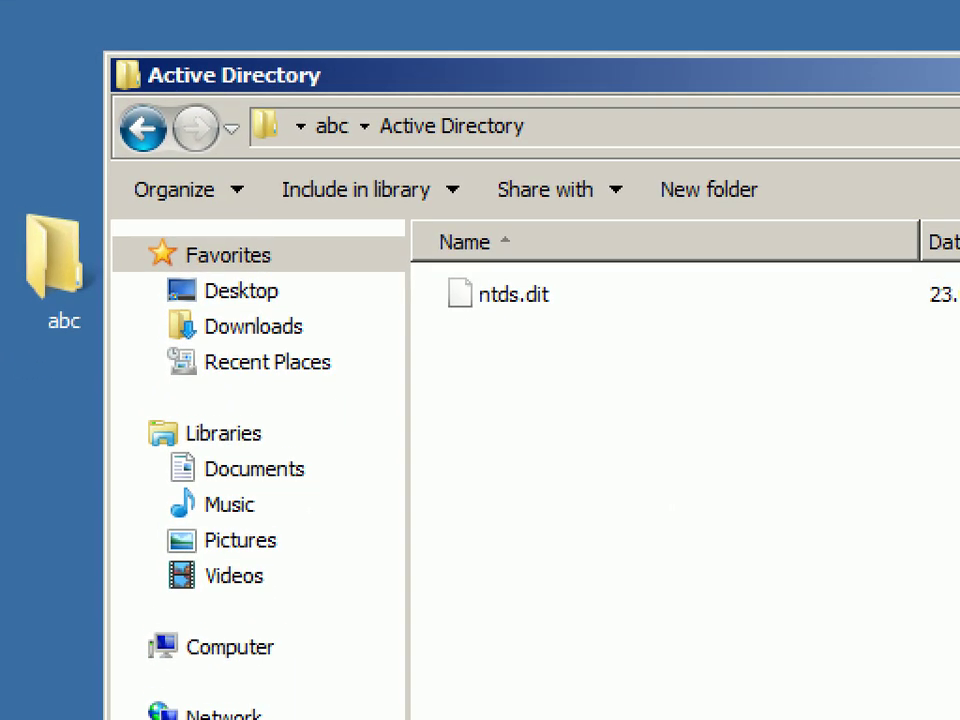
pyautogui.moveTo(461, 325); pyautogui.dragTo(566, 323)
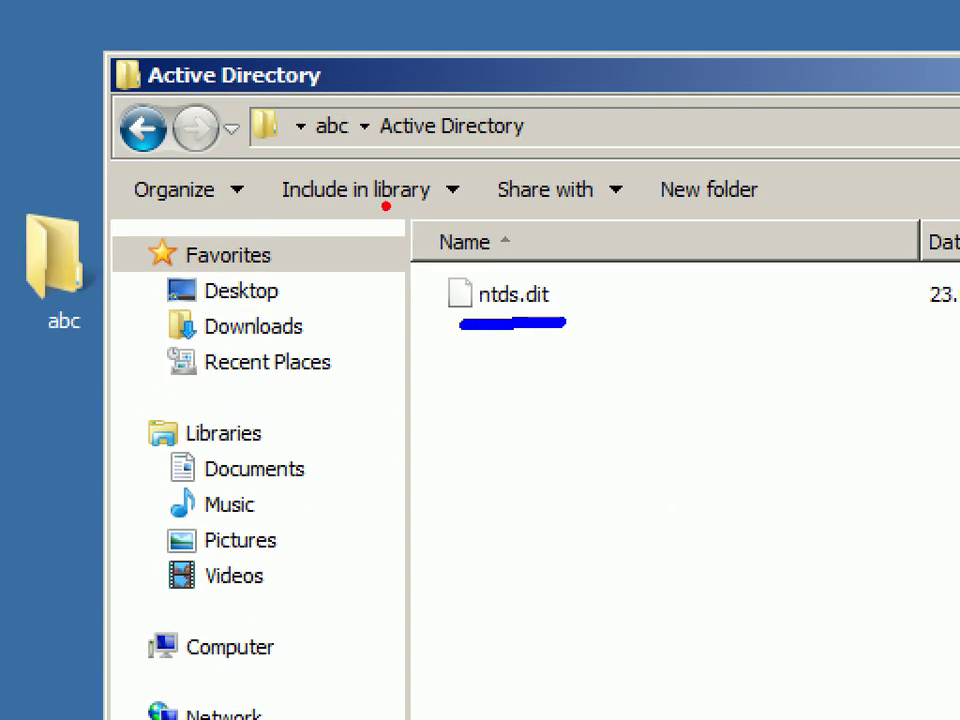
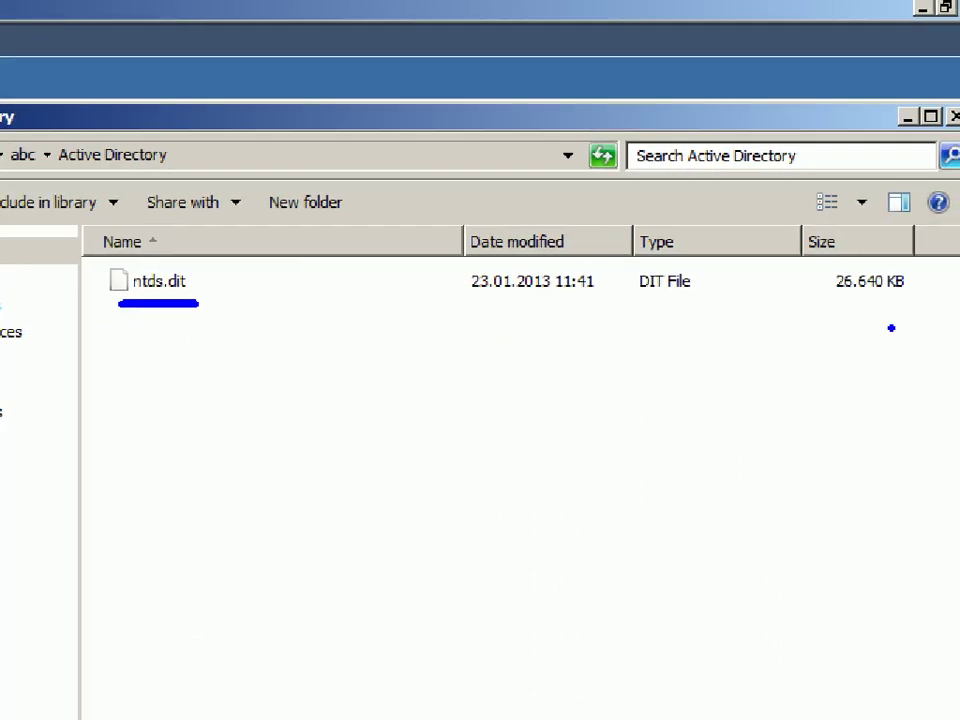
# Minimize the Active Directory folder window and move the installation wizard to the right.
pyautogui.moveTo(836, 298); pyautogui.dragTo(926, 299)
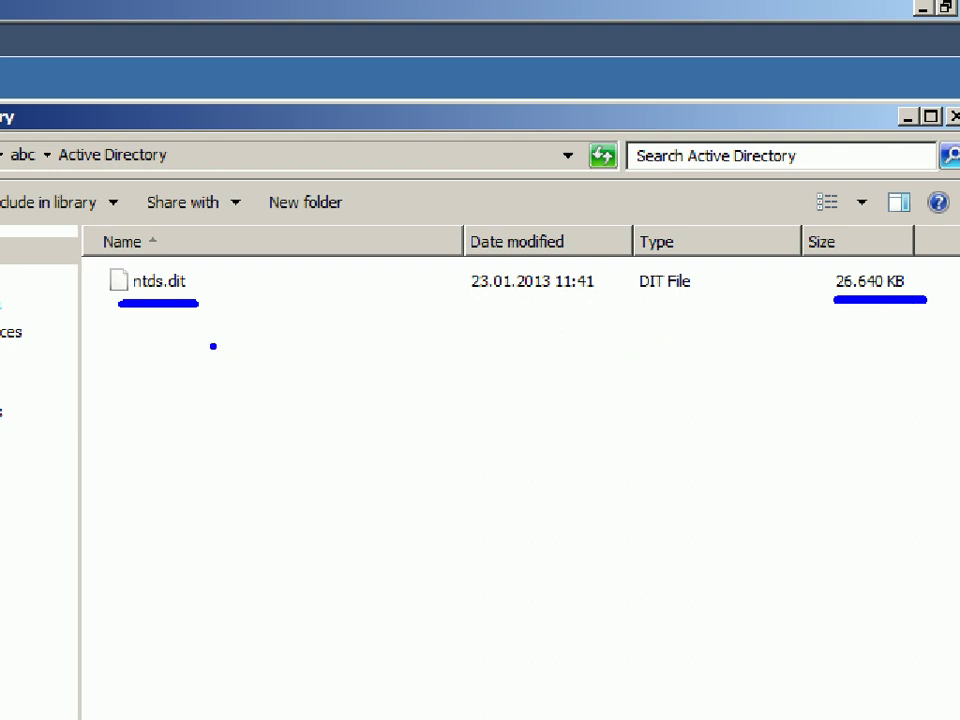
pyautogui.moveTo(103, 256); pyautogui.dragTo(150, 234)
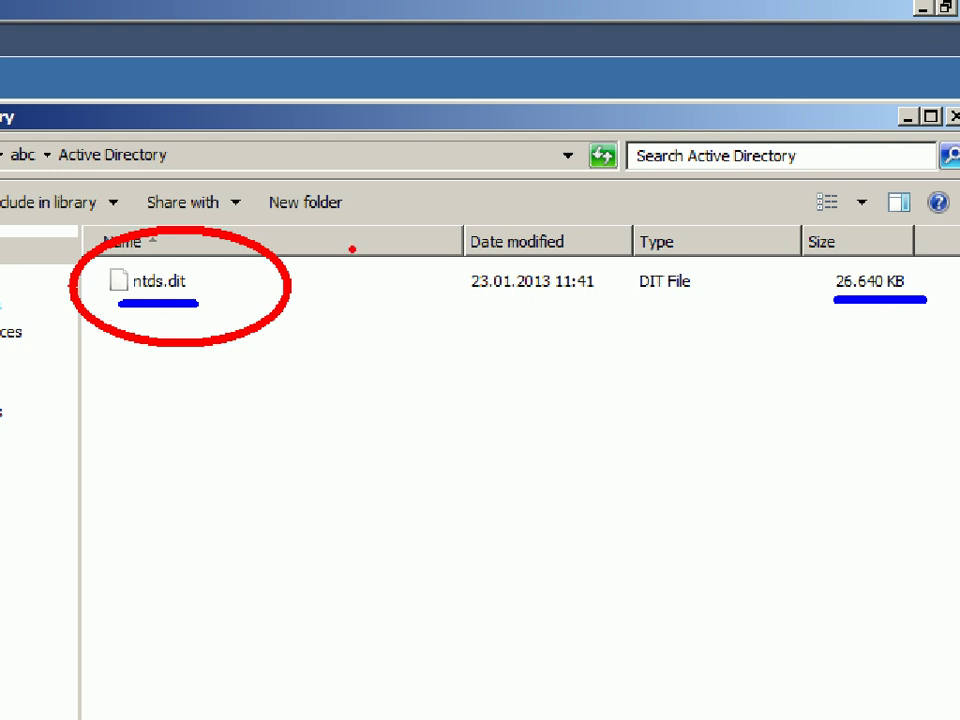
pyautogui.moveTo(837, 321); pyautogui.dragTo(904, 318)
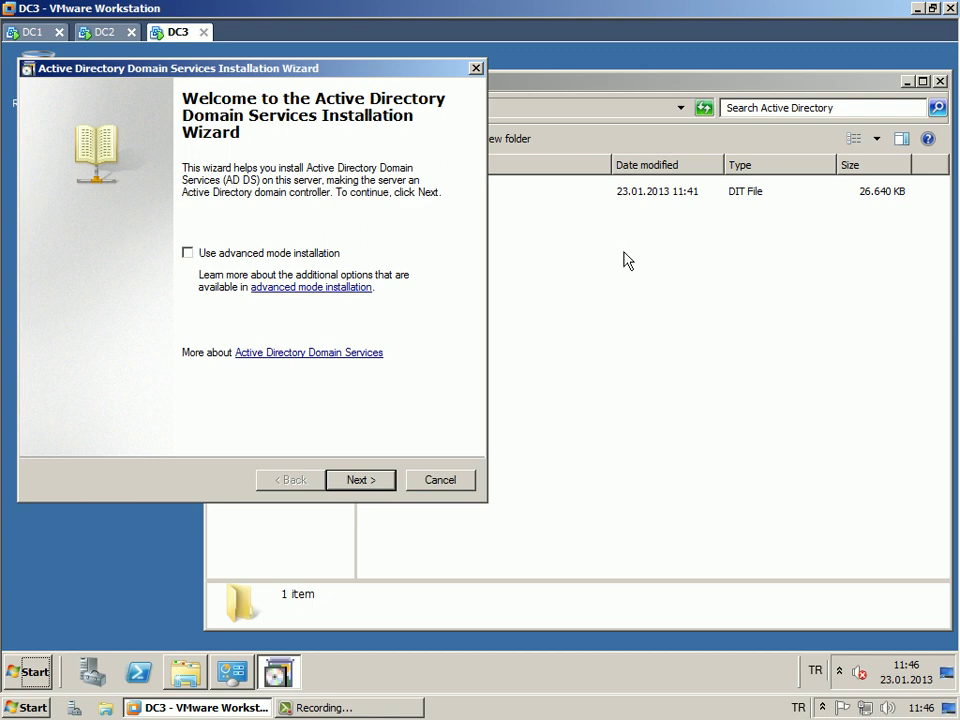
pyautogui.click(626, 257)
pyautogui.click(907, 82)
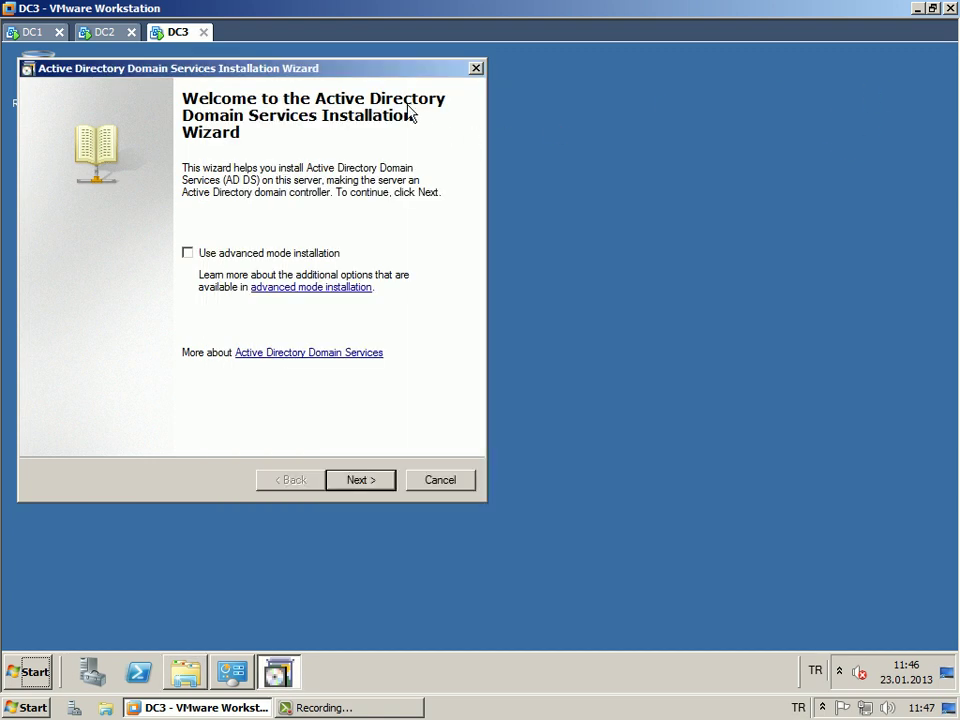
pyautogui.moveTo(364, 72); pyautogui.dragTo(435, 88)
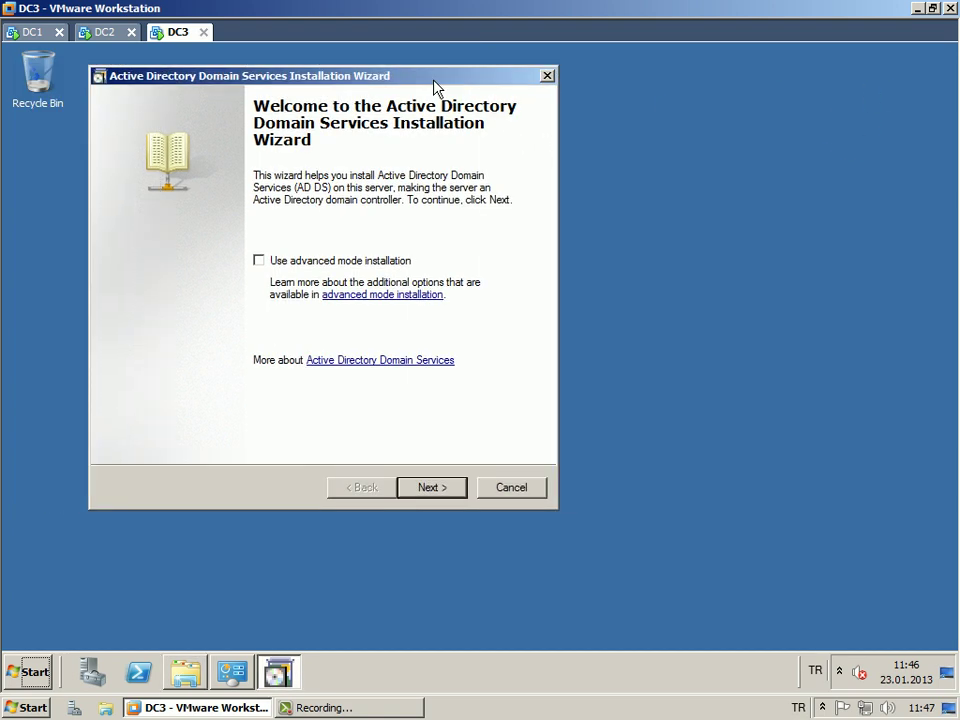
# Turn on 'Use advanced mode installation' on the wizard's welcome page.
pyautogui.click(259, 261)
pyautogui.moveTo(328, 83); pyautogui.dragTo(336, 80)
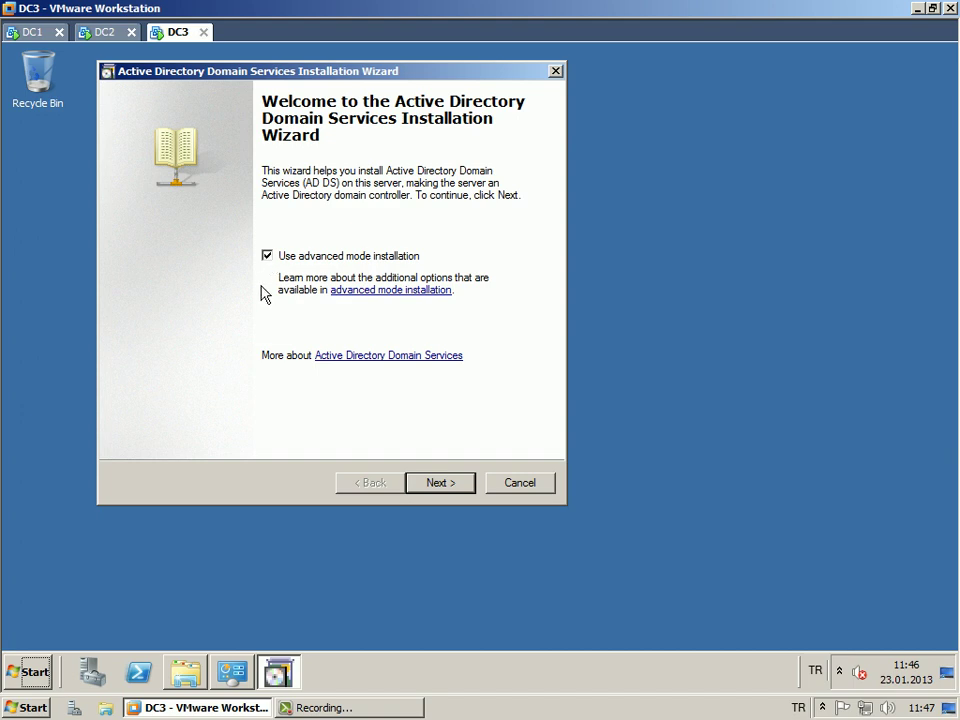
pyautogui.moveTo(289, 81); pyautogui.dragTo(408, 83)
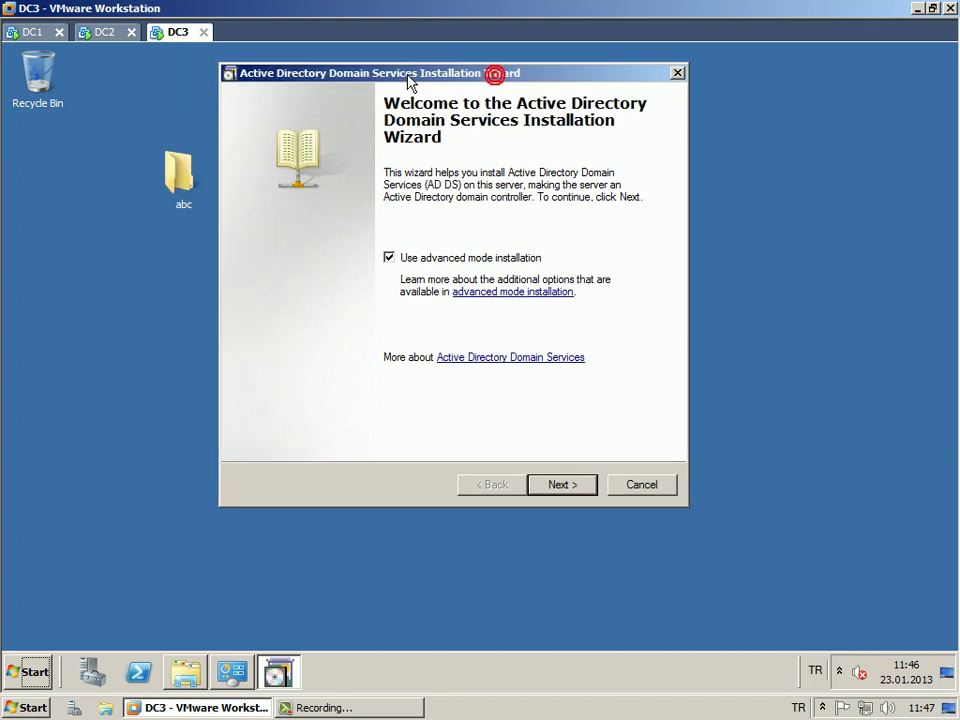
# Choose Existing forest > Add a domain controller to an existing domain and reach Network Credentials.
pyautogui.click(553, 488)
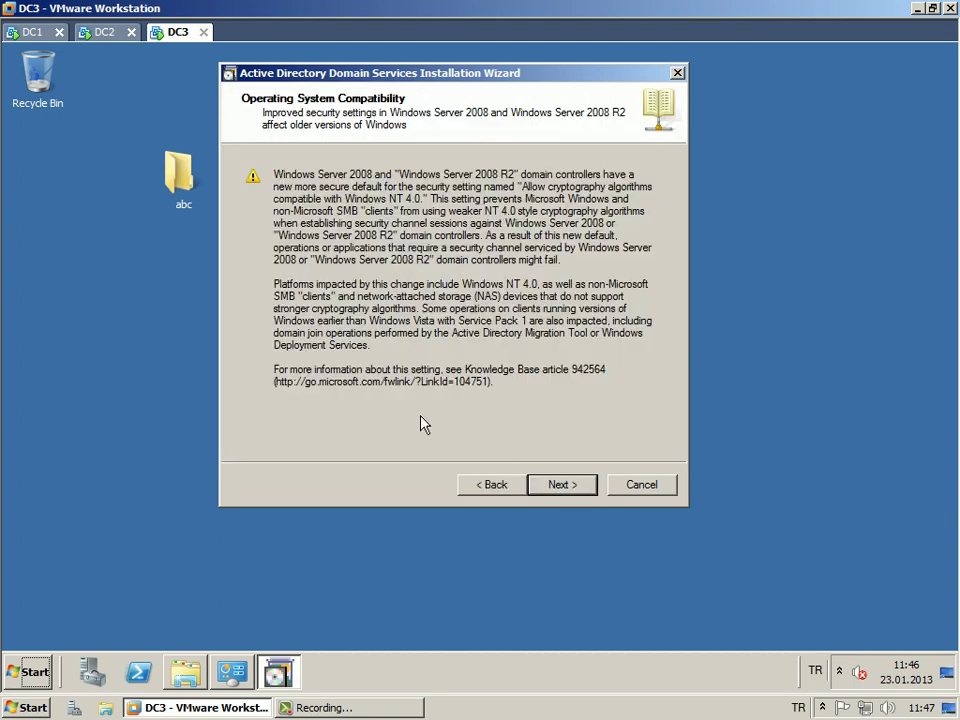
pyautogui.click(559, 492)
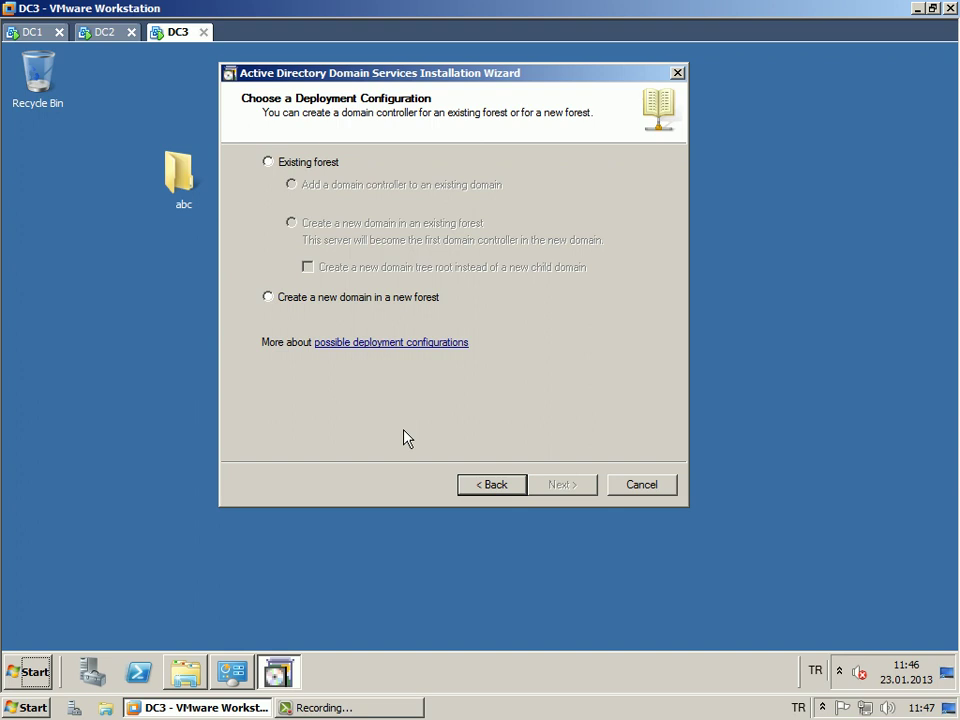
pyautogui.click(292, 184)
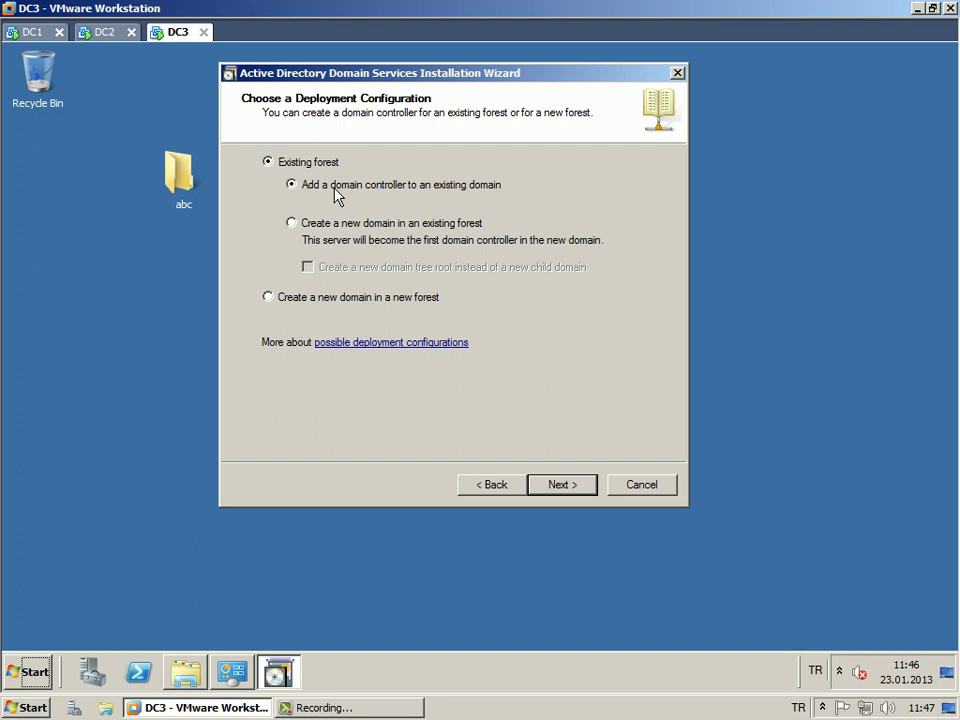
pyautogui.click(563, 485)
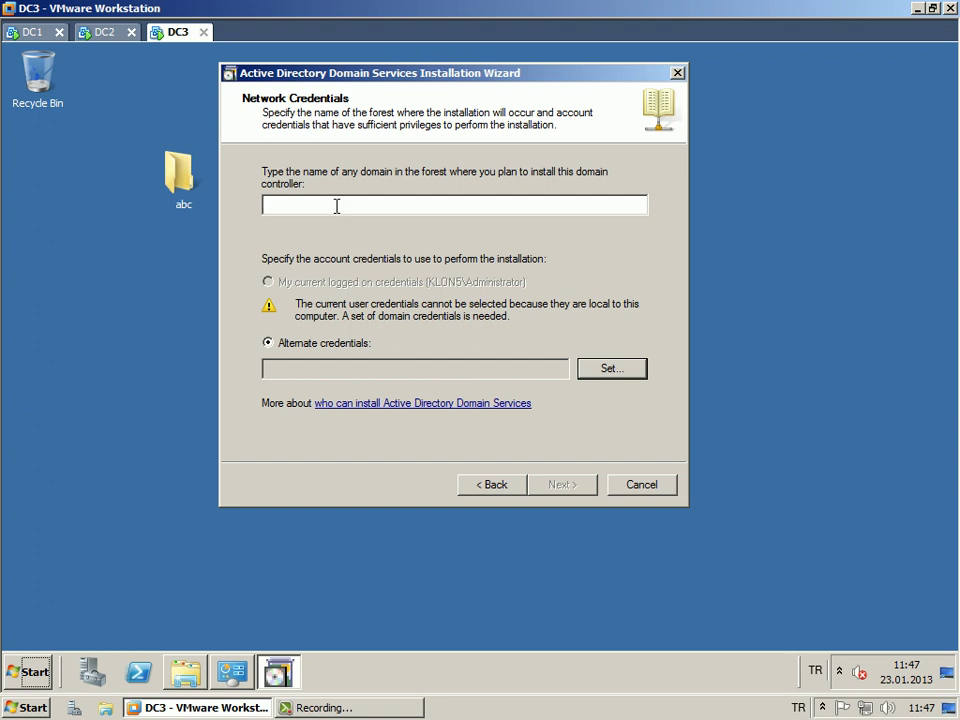
# Enter ulker.com as the domain and bring up the alternate credentials prompt.
pyautogui.write('ulker.com')
pyautogui.moveTo(356, 78); pyautogui.dragTo(349, 67)
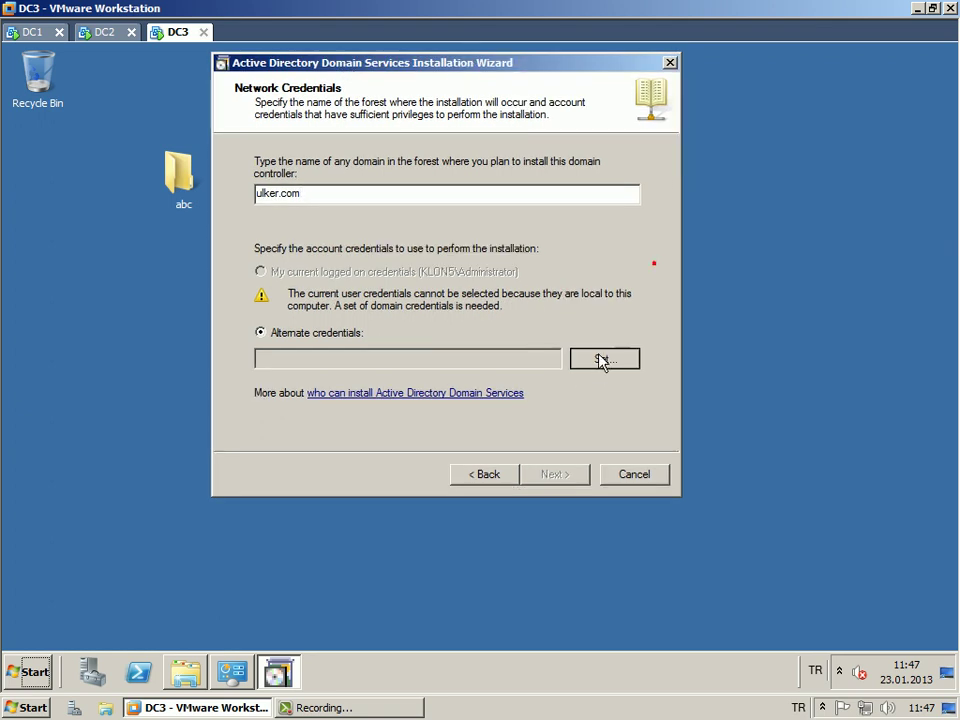
pyautogui.click(604, 362)
pyautogui.moveTo(479, 188); pyautogui.dragTo(668, 140)
# Enter the ulker.com domain administrator user name and password, then continue to Select a Domain.
pyautogui.click(589, 219)
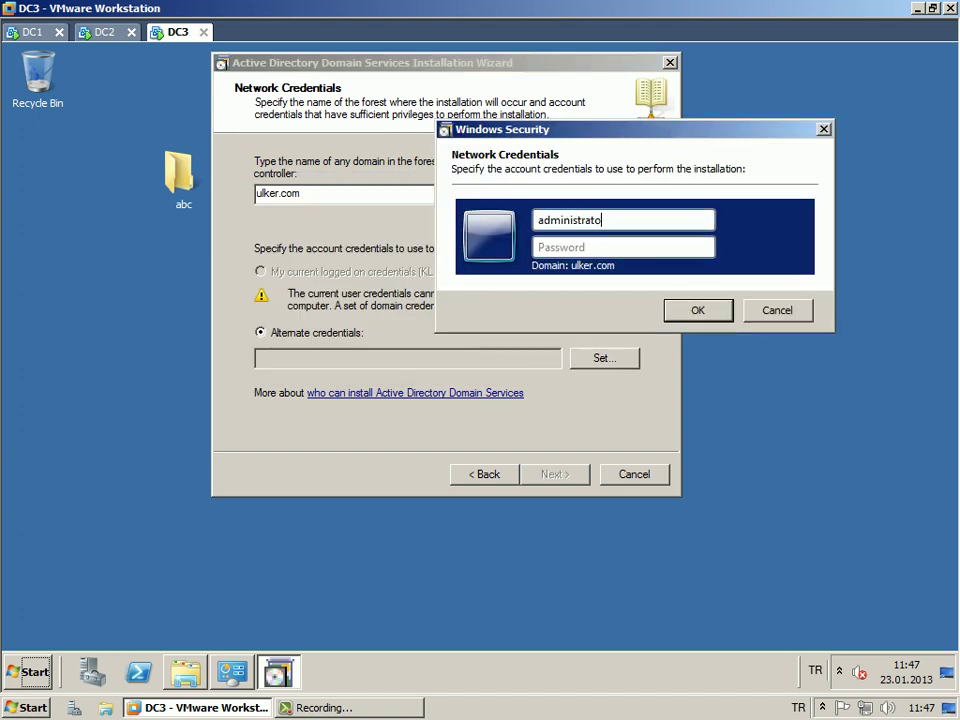
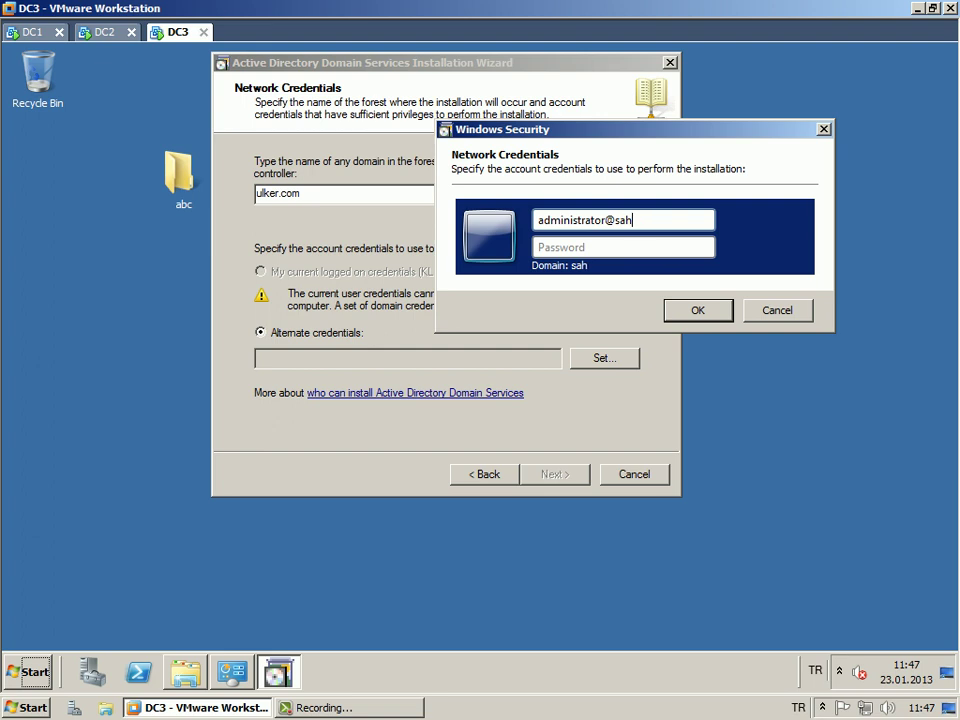
pyautogui.press('Tab')
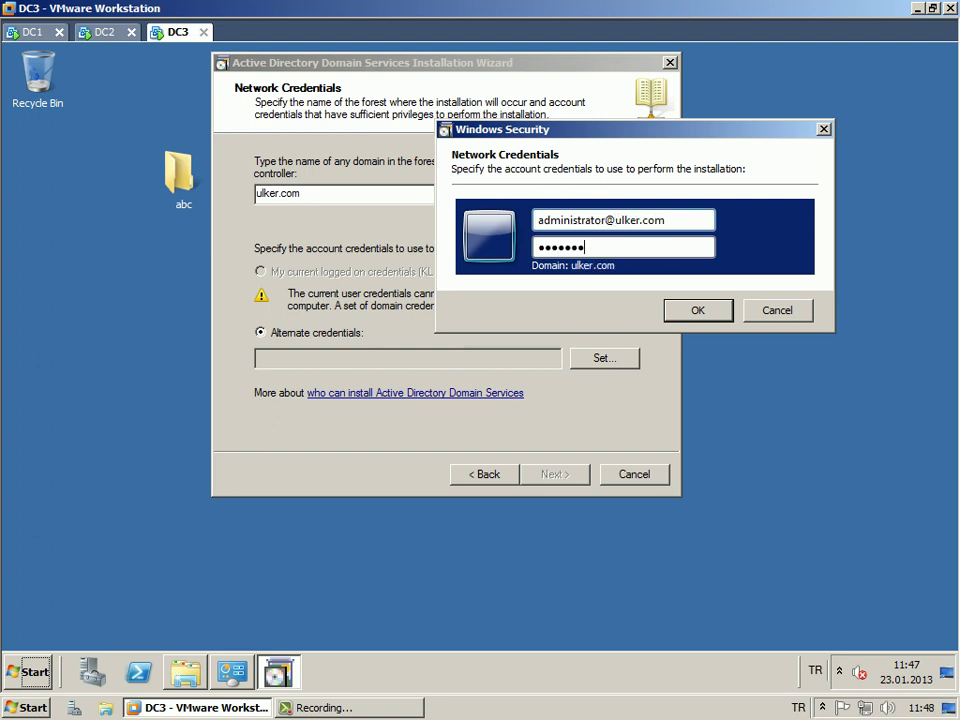
pyautogui.press('Return')
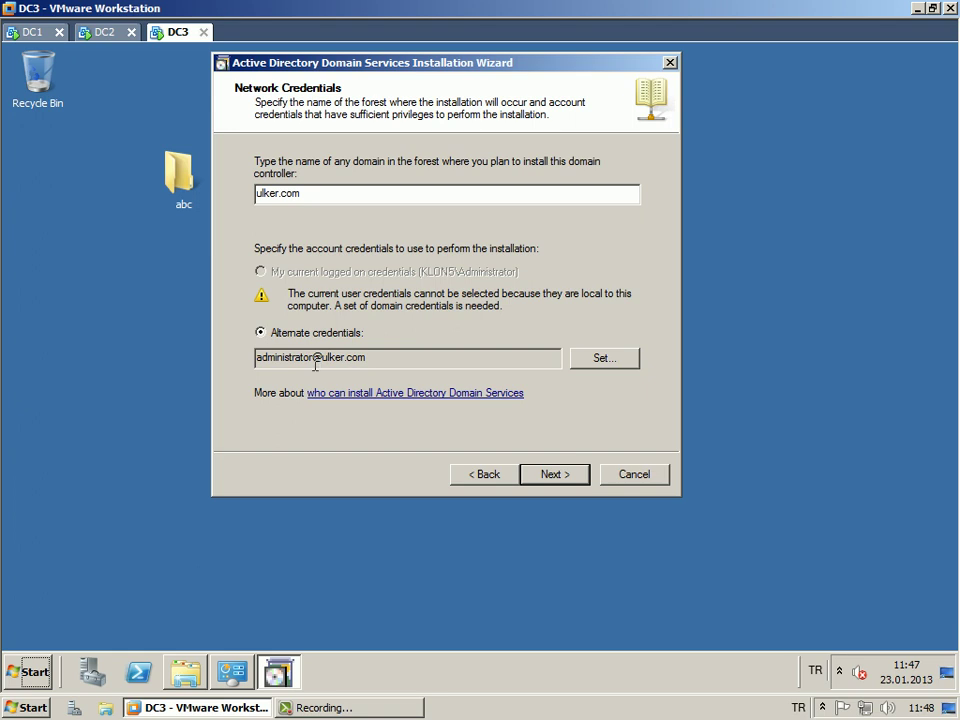
pyautogui.click(566, 478)
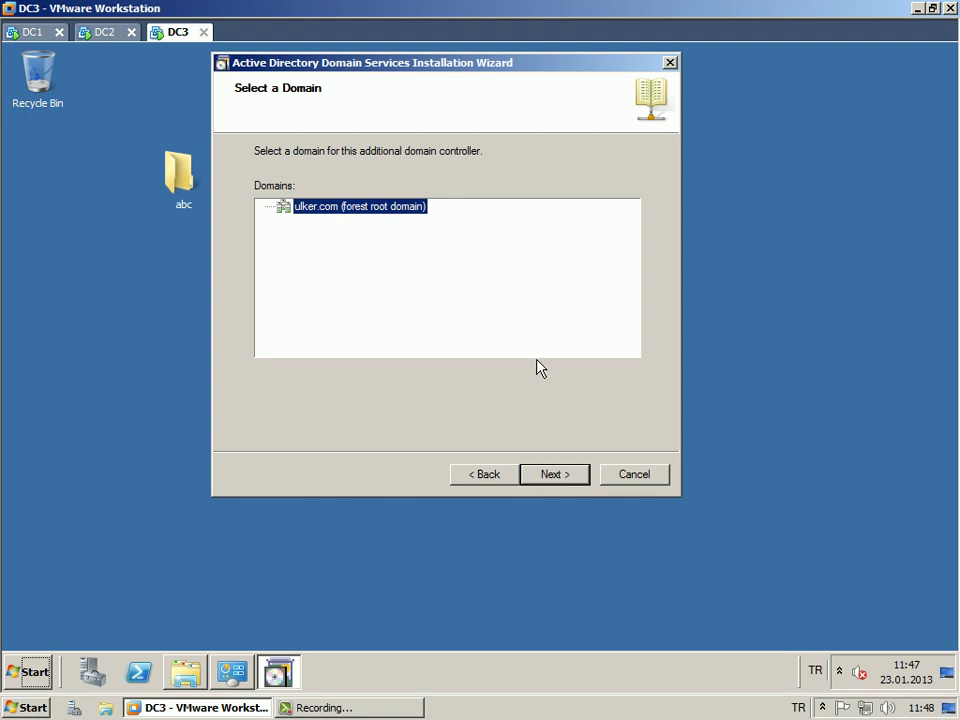
# Accept domain ulker.com, site Default-First-Site-Name, DNS server plus global catalog, and the DNS delegation warning.
pyautogui.click(553, 478)
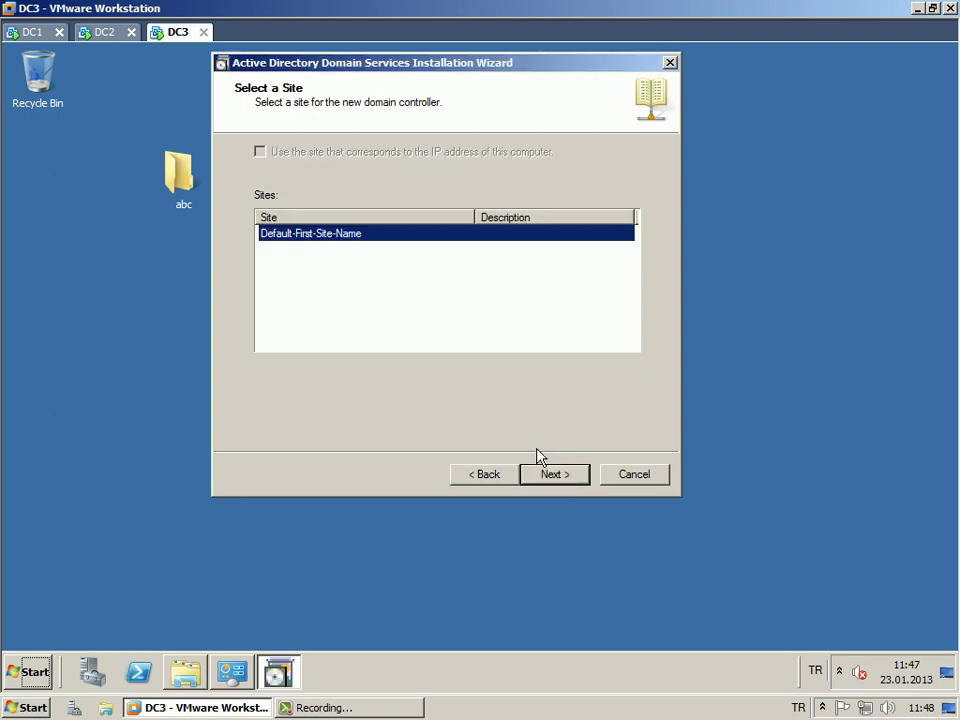
pyautogui.click(561, 478)
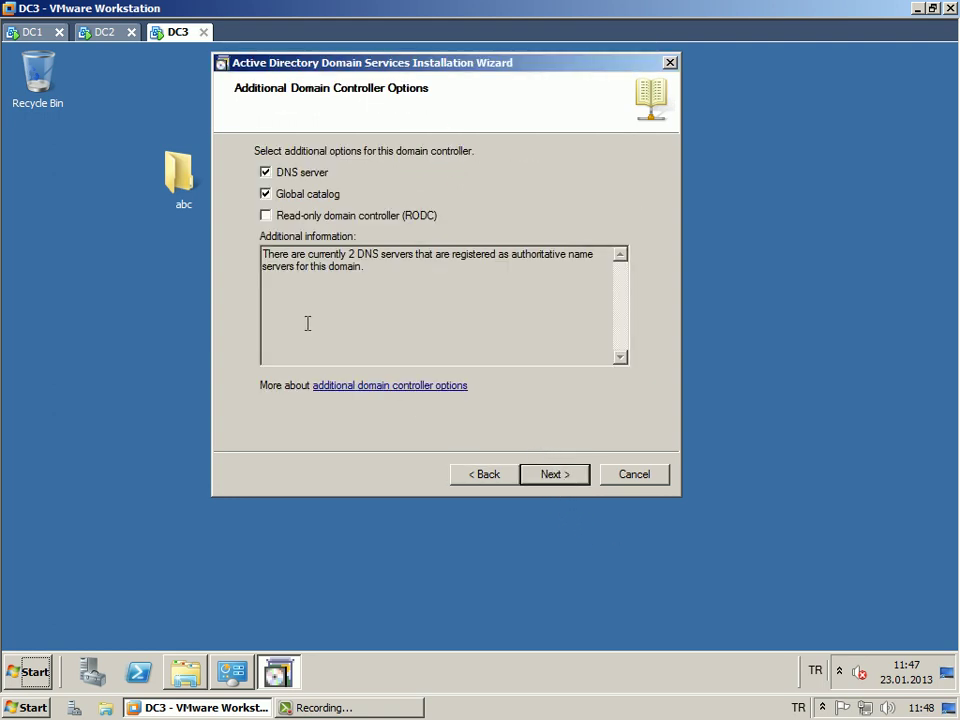
pyautogui.click(561, 478)
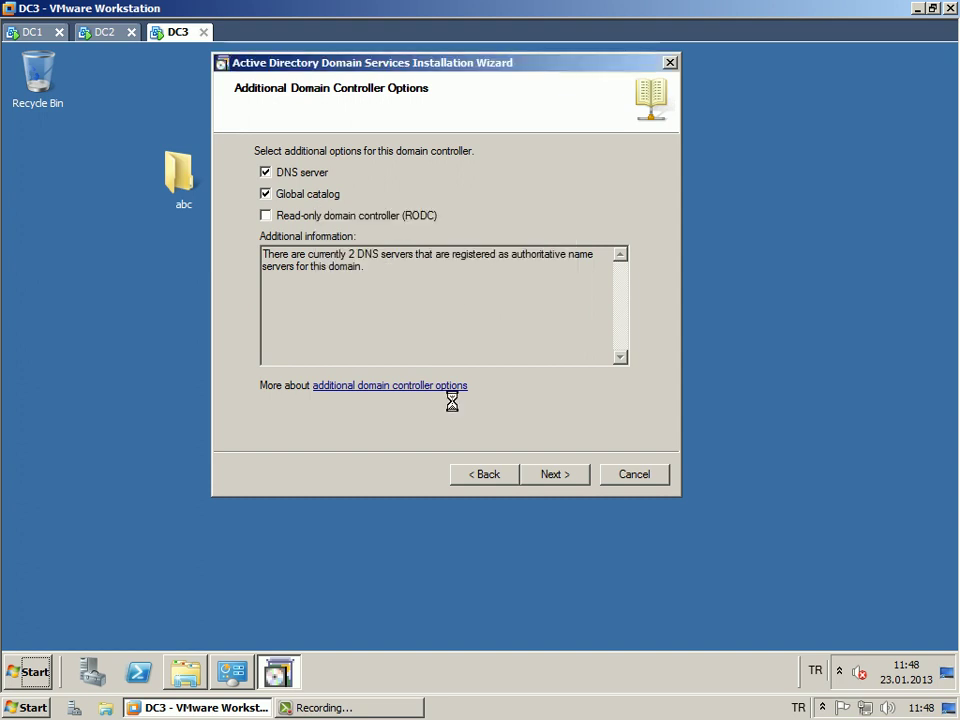
pyautogui.click(553, 450)
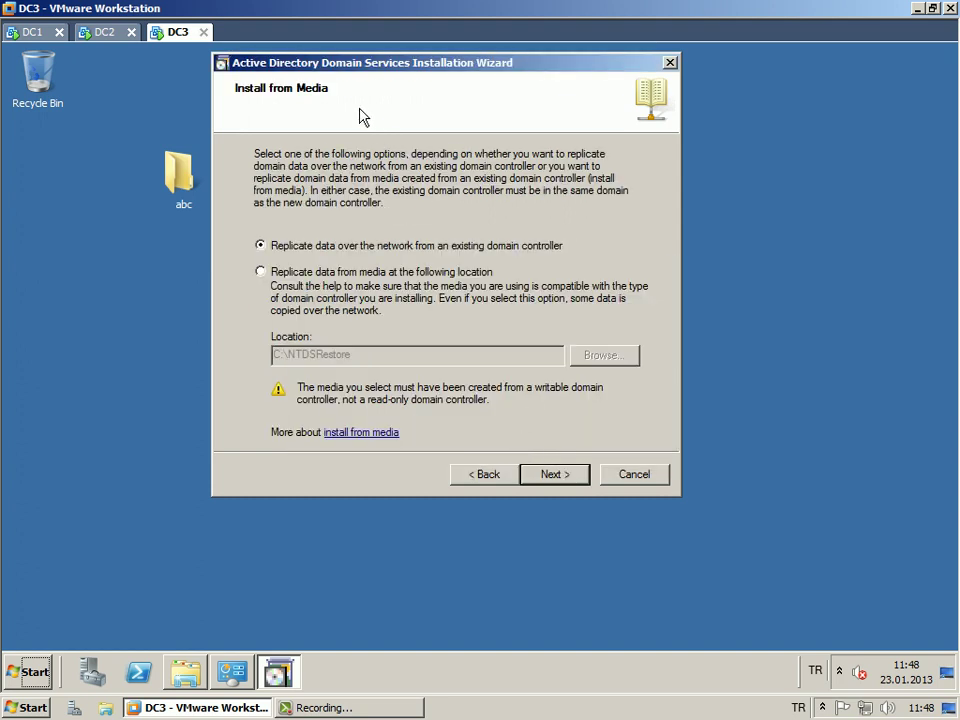
# Select 'Replicate data from media at the following location' with C:\NTDSRestore.
pyautogui.moveTo(369, 66); pyautogui.dragTo(364, 60)
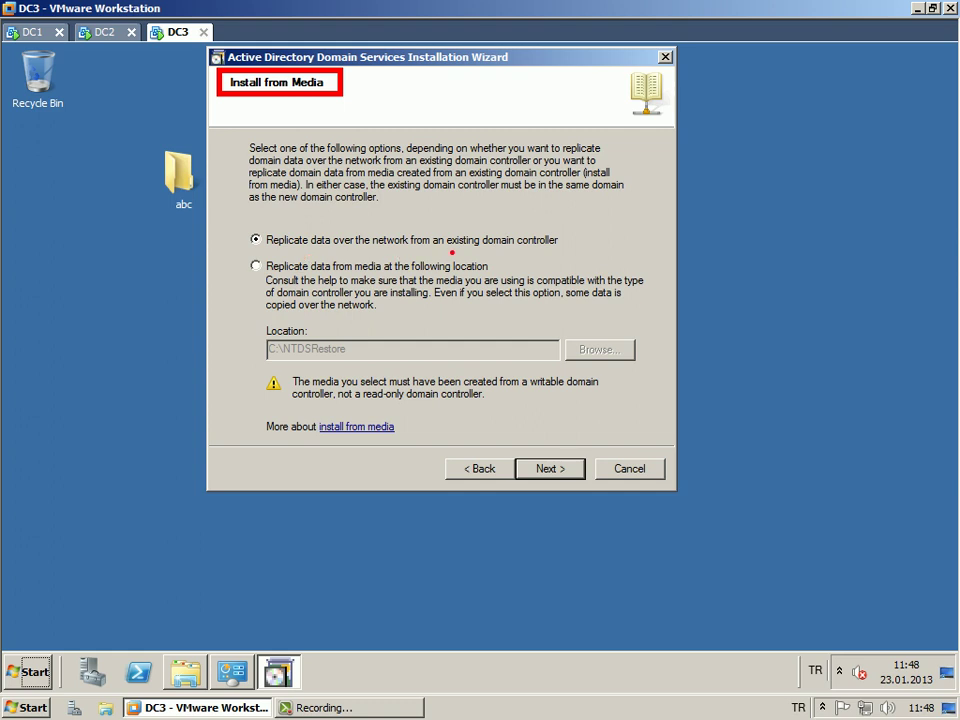
pyautogui.moveTo(451, 244)
pyautogui.mouseDown()
pyautogui.moveTo(568, 245)
pyautogui.moveTo(535, 242)
pyautogui.mouseUp()
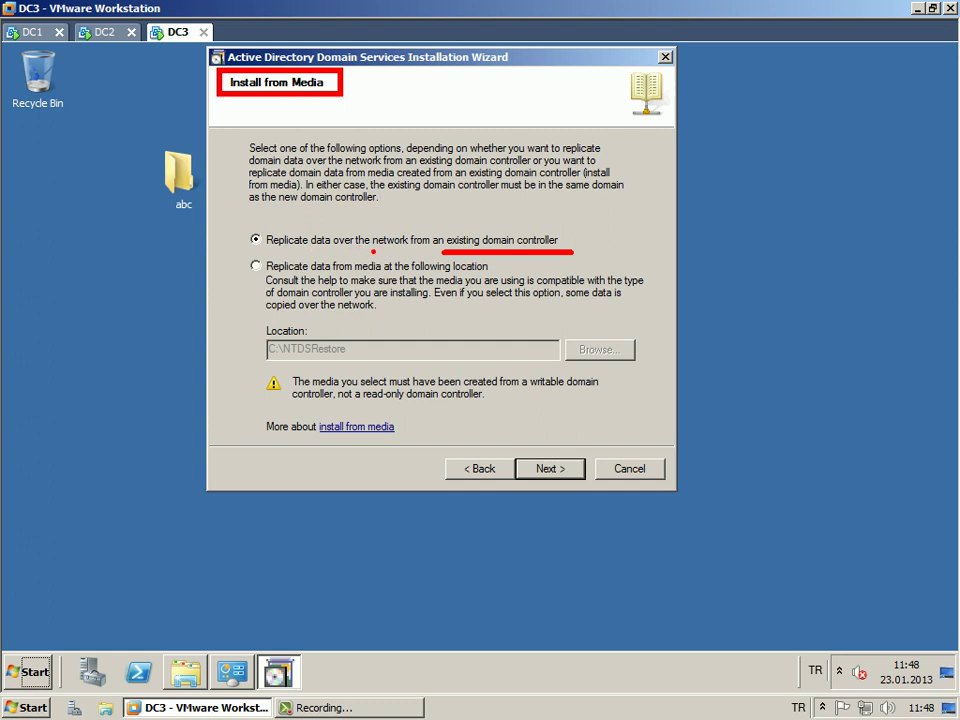
pyautogui.moveTo(270, 251); pyautogui.dragTo(391, 249)
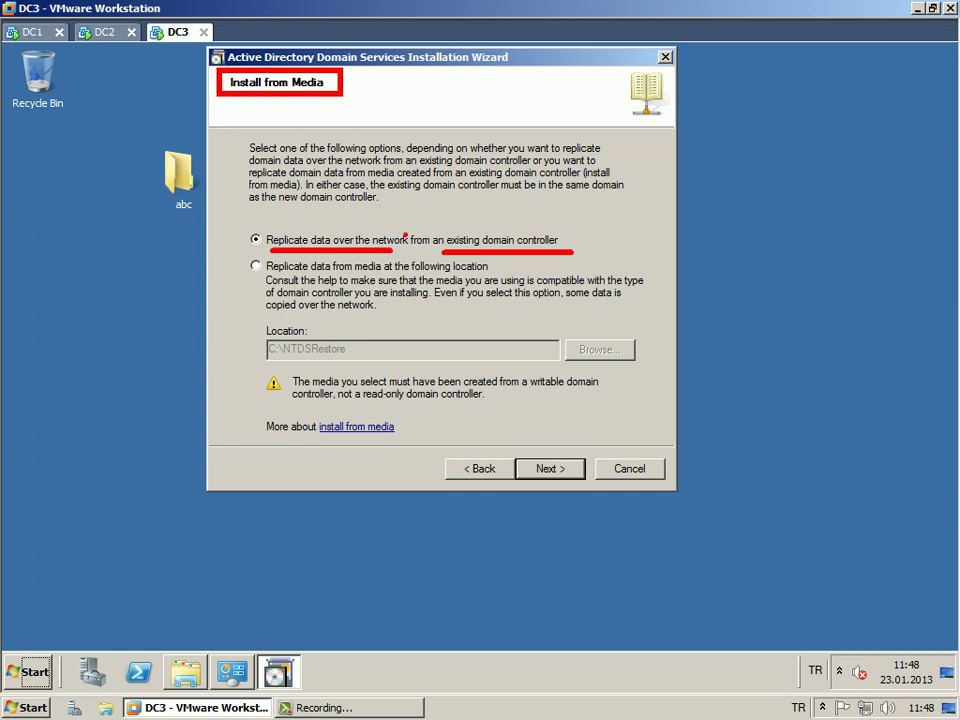
pyautogui.press('Escape')
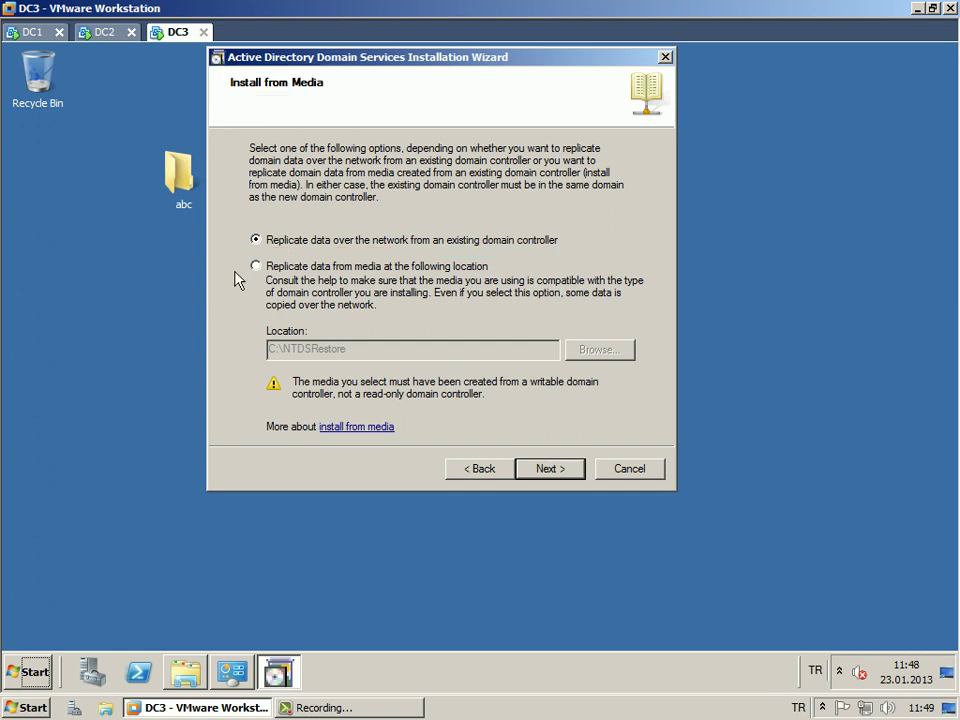
pyautogui.click(255, 266)
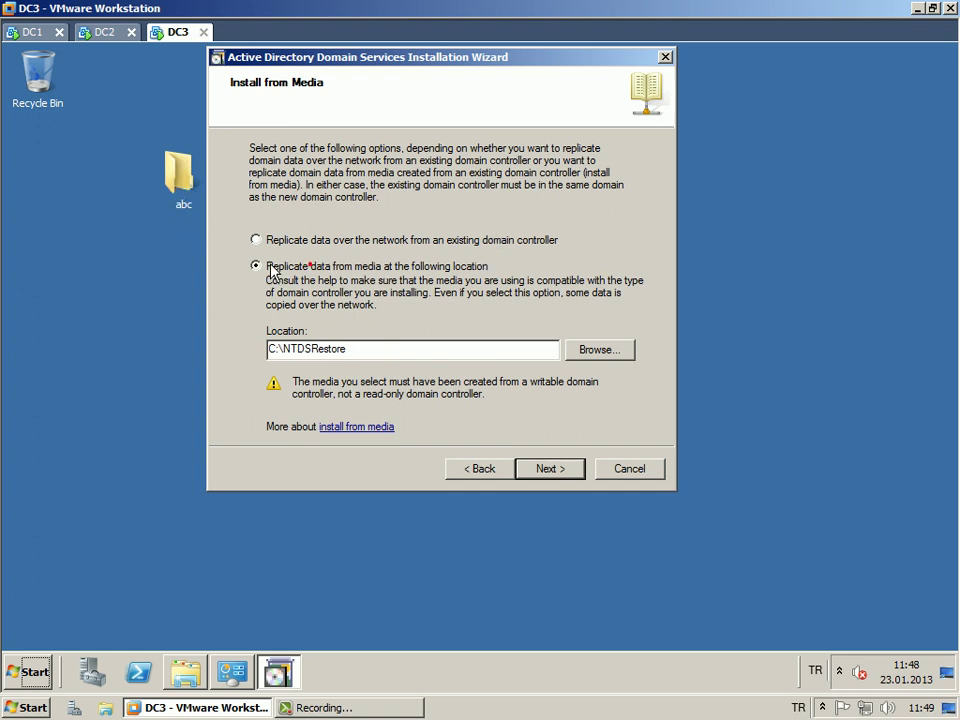
# Open Browse for Folder for the media location and place it to the wizard's right.
pyautogui.click(601, 350)
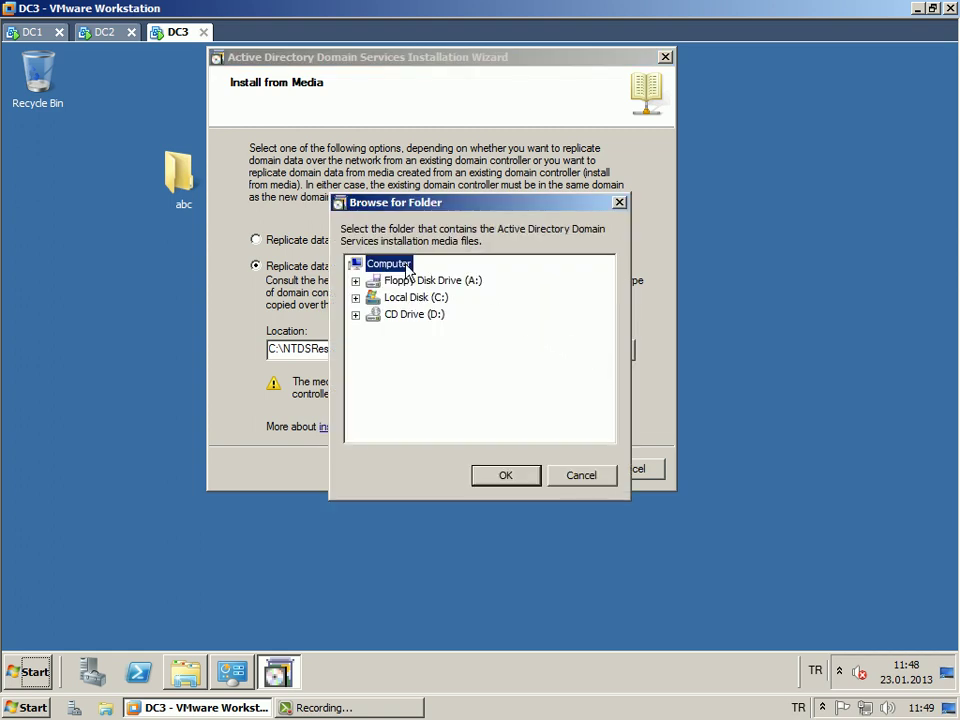
pyautogui.moveTo(437, 206); pyautogui.dragTo(615, 172)
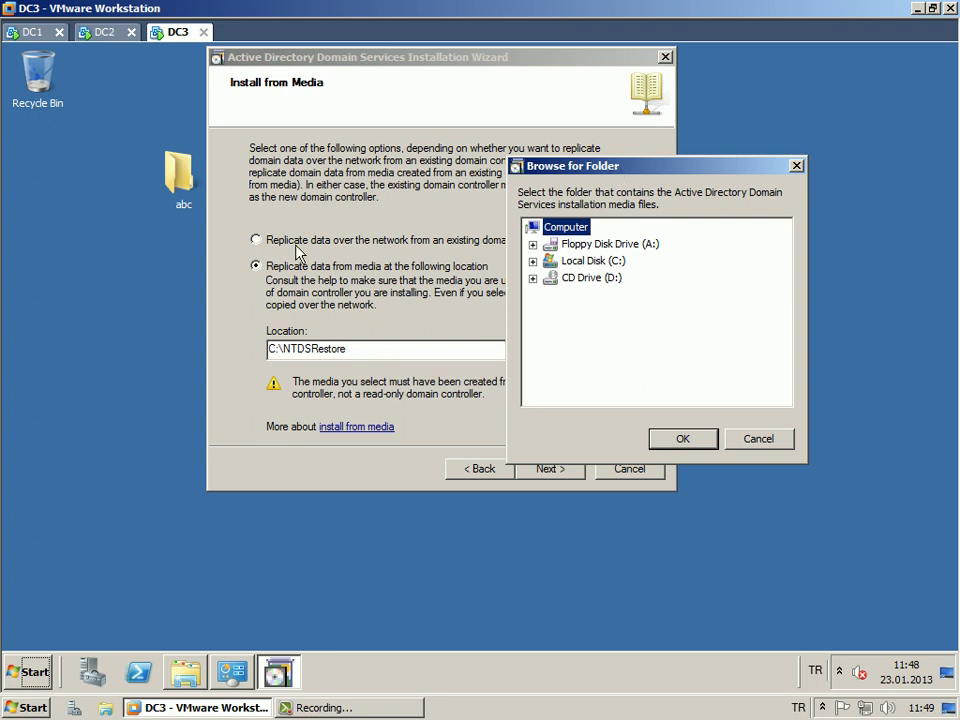
pyautogui.rightClick(180, 162)
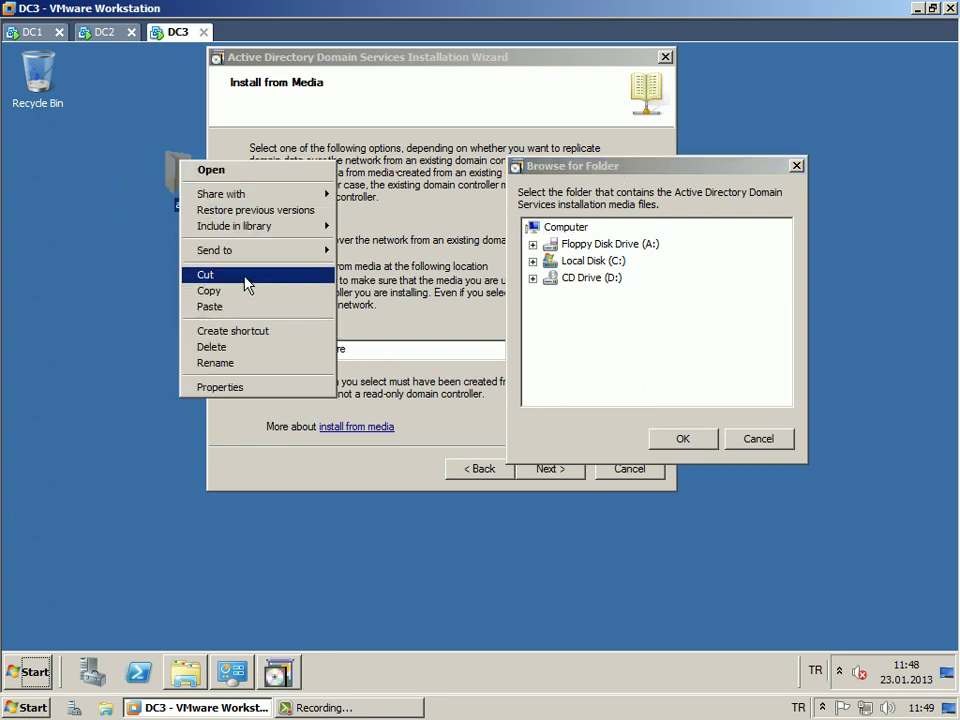
pyautogui.click(243, 275)
pyautogui.click(22, 670)
pyautogui.click(540, 503)
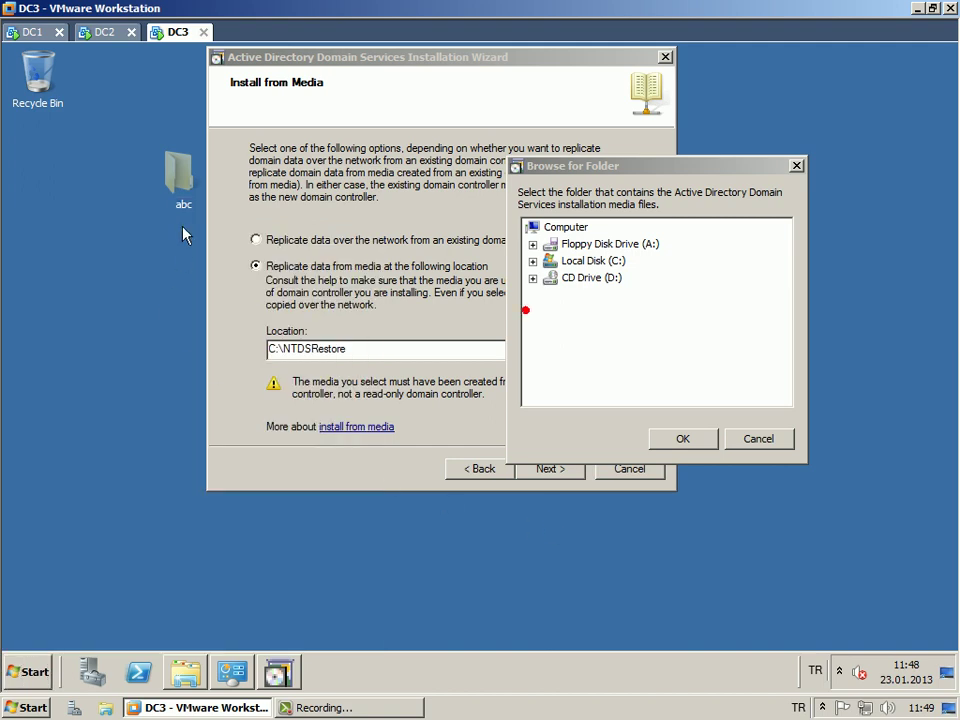
# Copy the abc desktop folder and bring up the Computer view from Start.
pyautogui.rightClick(182, 167)
pyautogui.click(242, 298)
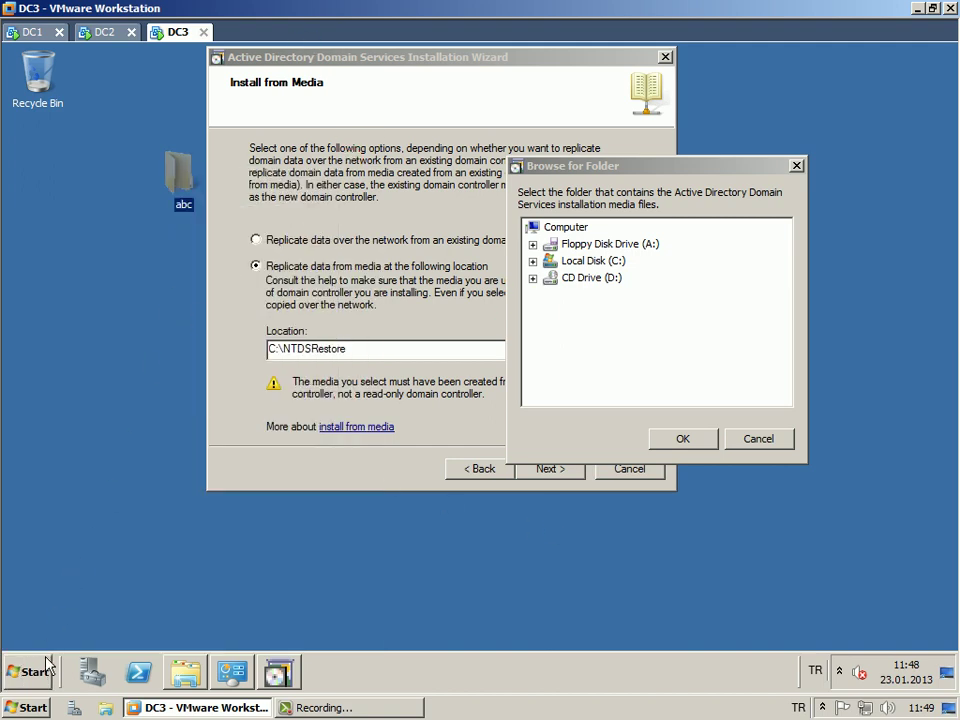
pyautogui.press('super')
pyautogui.click(330, 379)
# Paste the abc folder into Local Disk (C:) and expand C: in Browse for Folder.
pyautogui.doubleClick(289, 189)
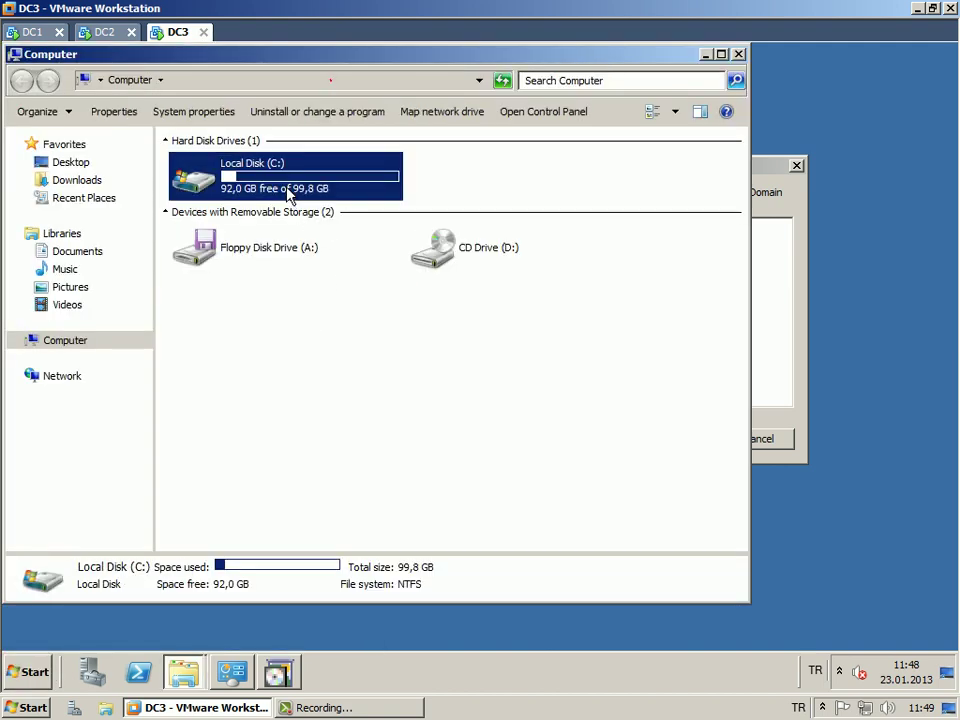
pyautogui.rightClick(198, 292)
pyautogui.click(230, 375)
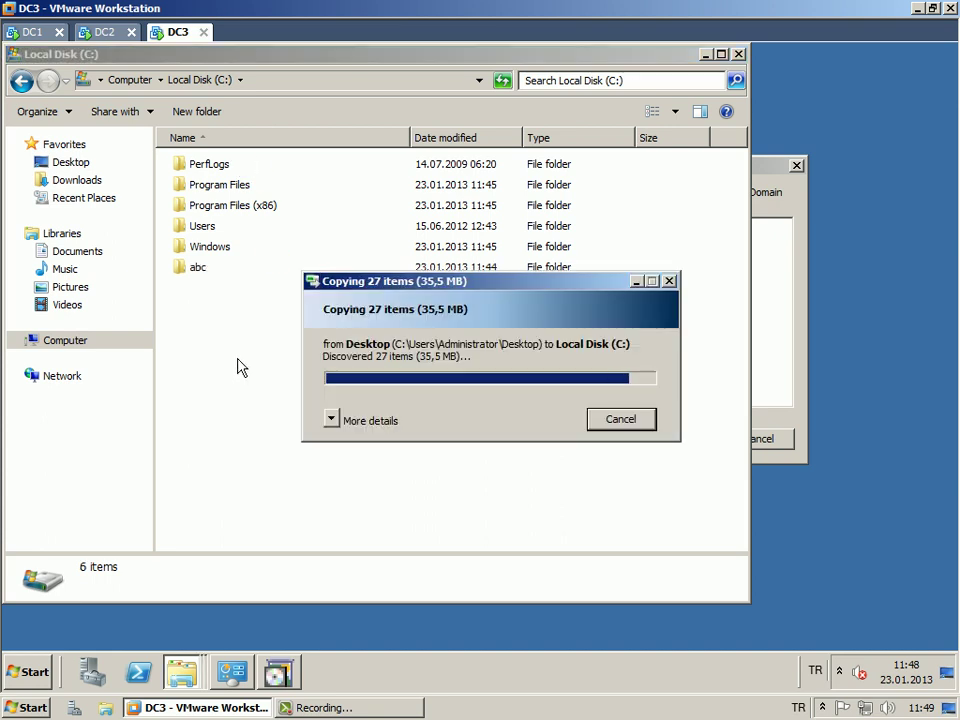
pyautogui.moveTo(377, 58); pyautogui.dragTo(483, 283)
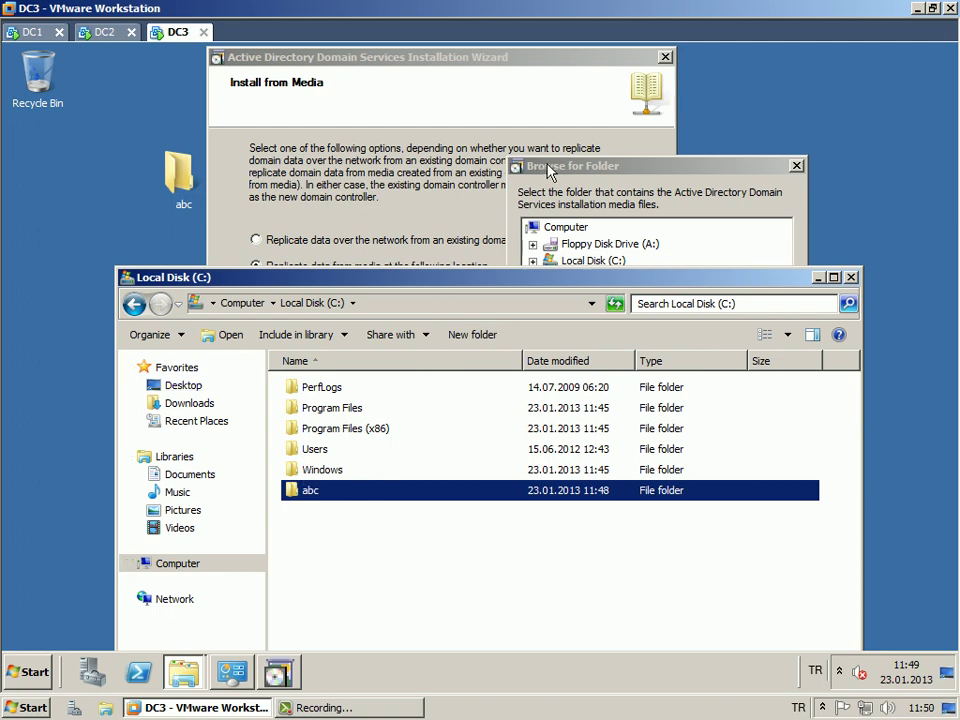
pyautogui.click(590, 172)
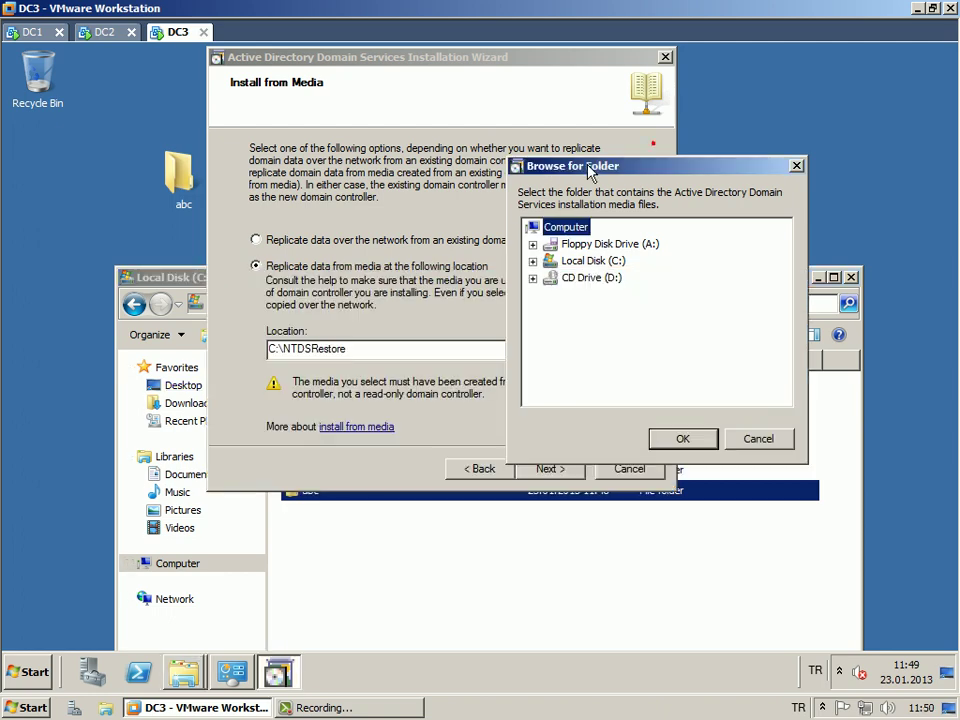
# Pick the abc folder so the install-from-media location reads C:\abc.
pyautogui.click(587, 279)
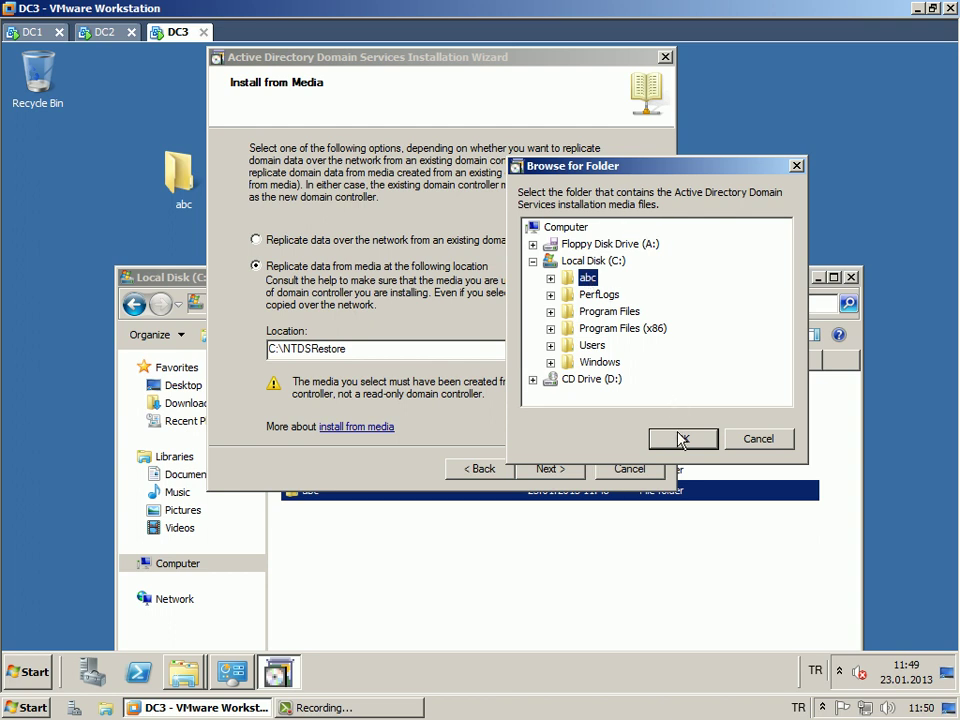
pyautogui.click(679, 438)
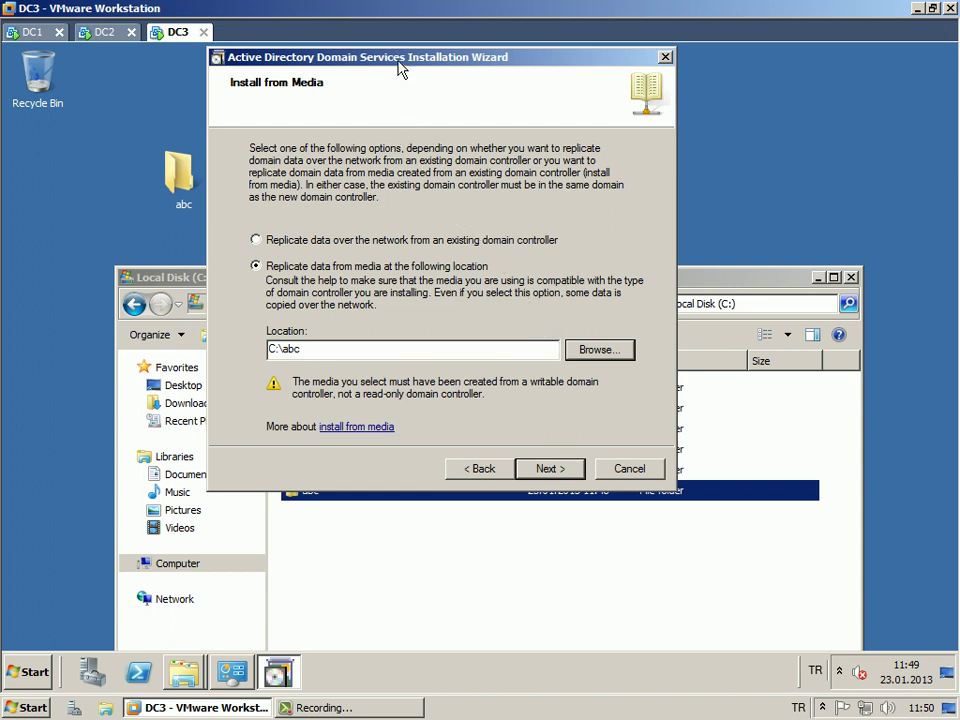
pyautogui.moveTo(398, 61); pyautogui.dragTo(421, 57)
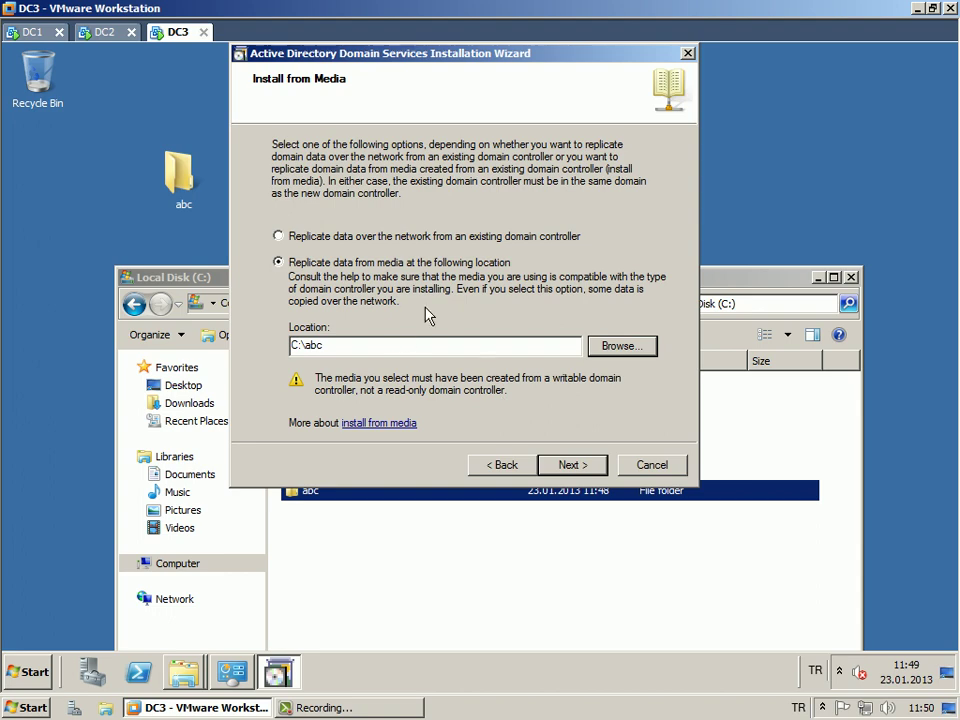
pyautogui.click(33, 34)
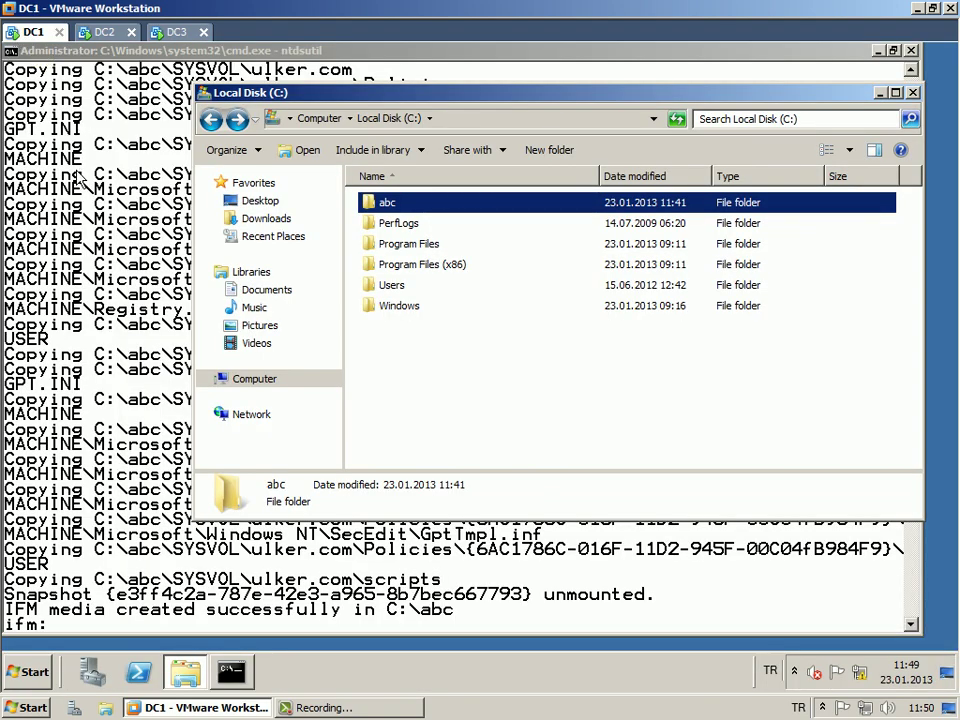
pyautogui.click(175, 34)
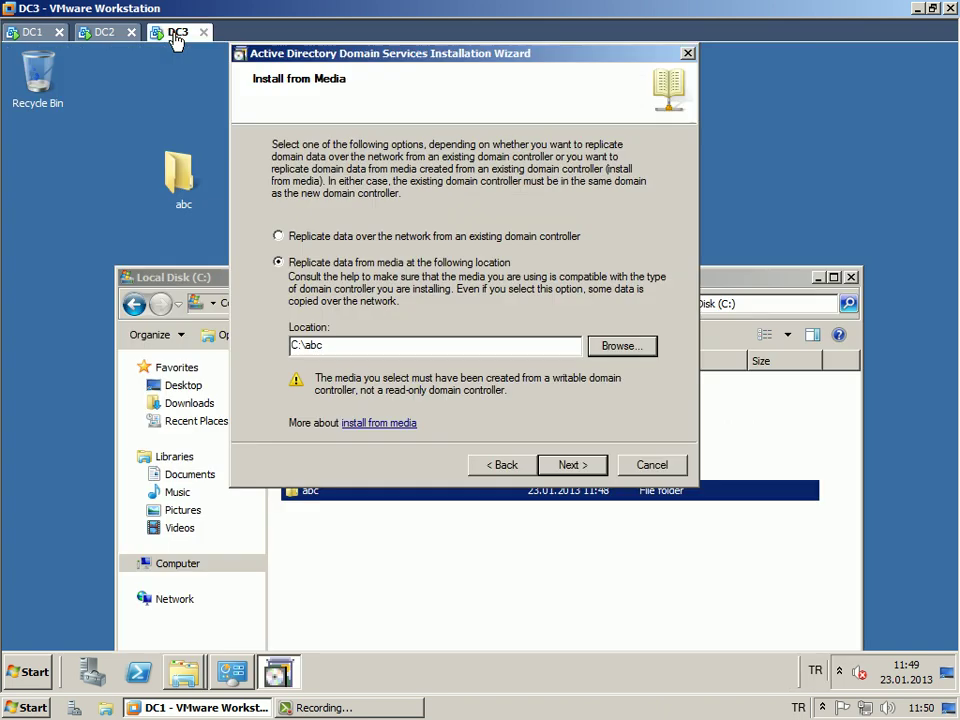
# Recheck the C:\abc media location, then return to the Source Domain Controller page.
pyautogui.click(567, 466)
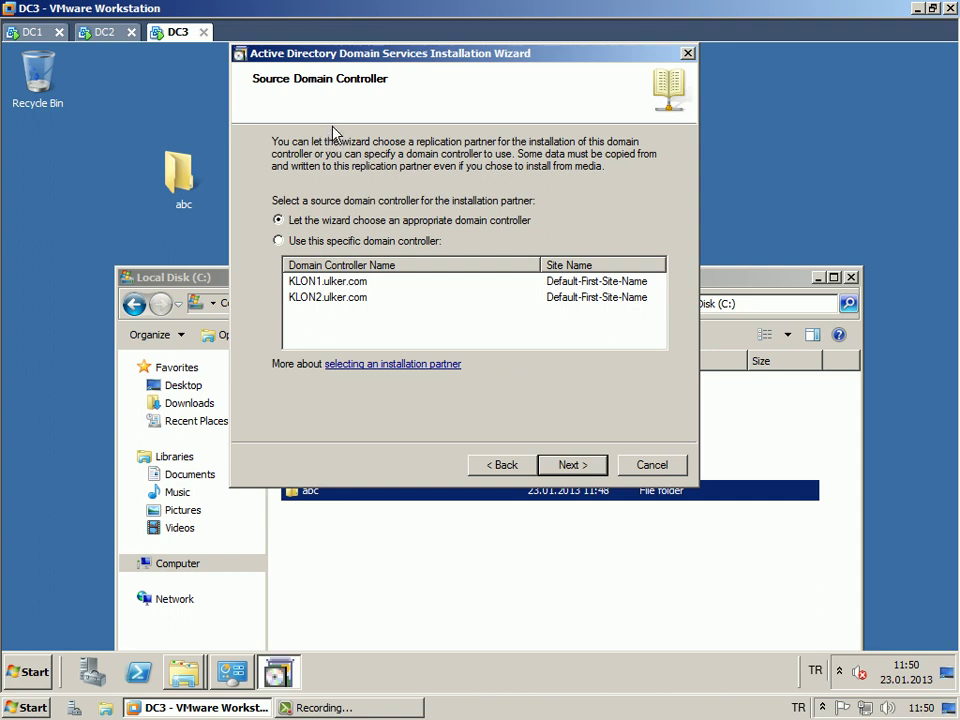
pyautogui.moveTo(345, 55); pyautogui.dragTo(345, 62)
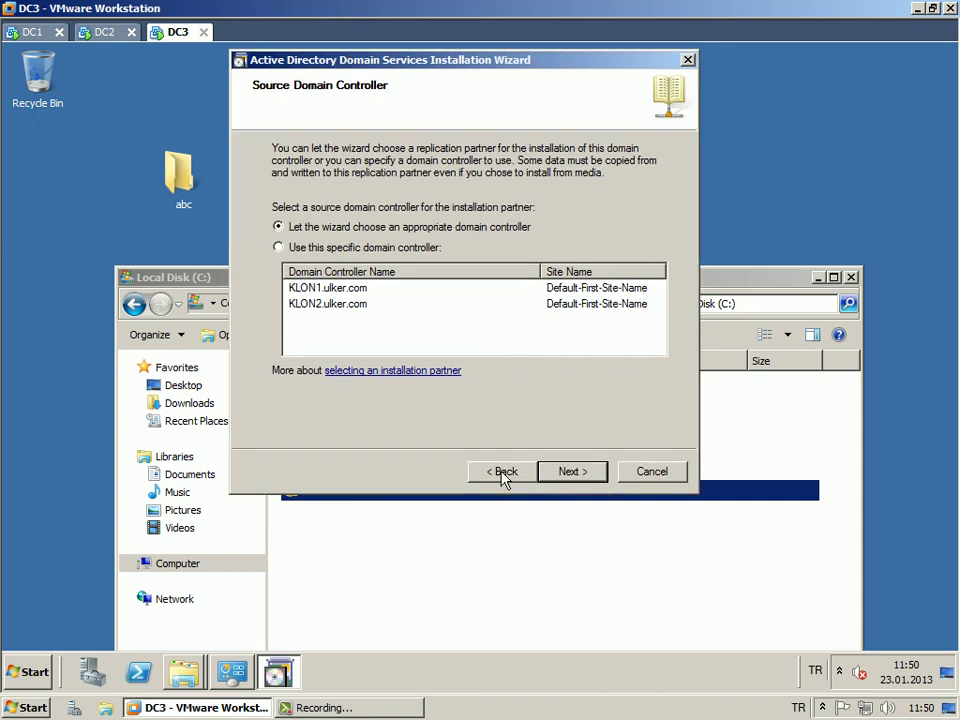
pyautogui.click(503, 471)
pyautogui.moveTo(347, 358); pyautogui.dragTo(280, 360)
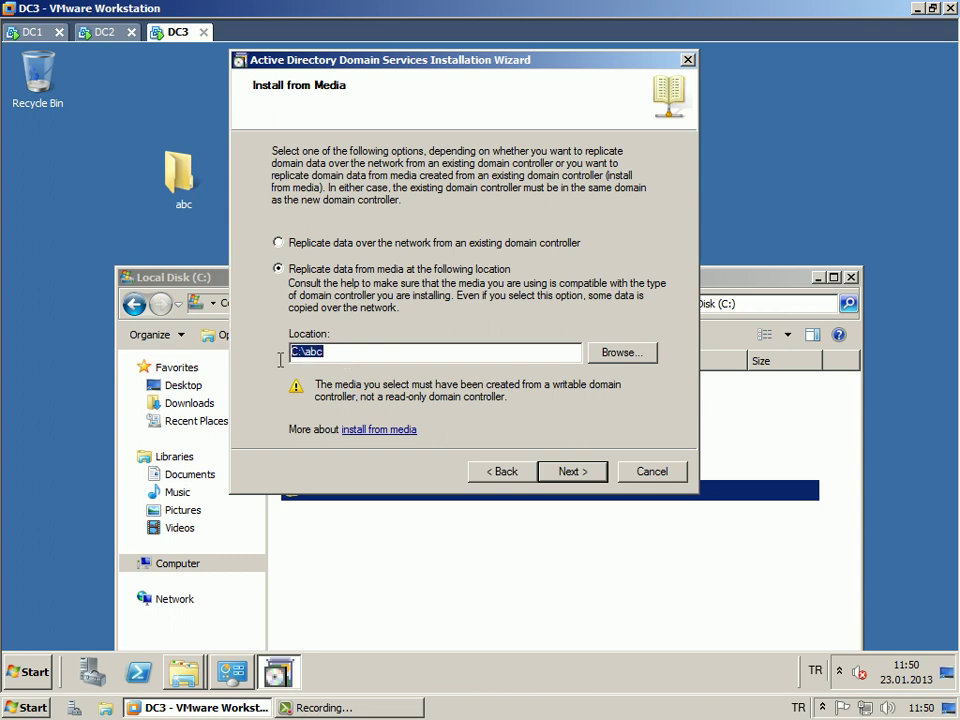
pyautogui.click(564, 470)
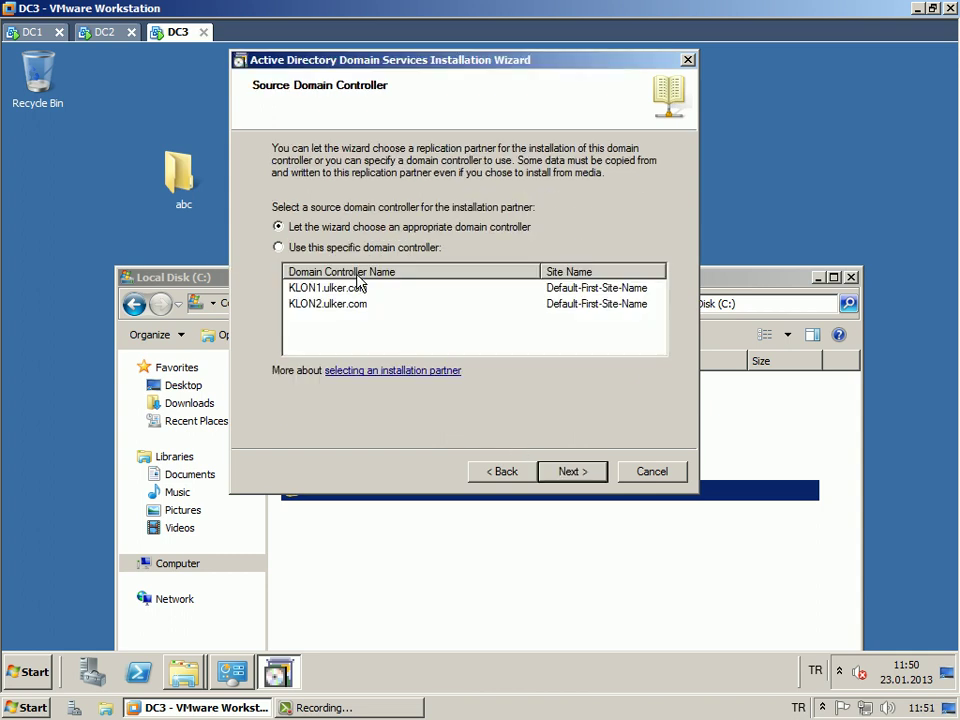
# Review KLON1 and KLON2 as sources, then keep 'Let the wizard choose an appropriate domain controller'.
pyautogui.click(355, 275)
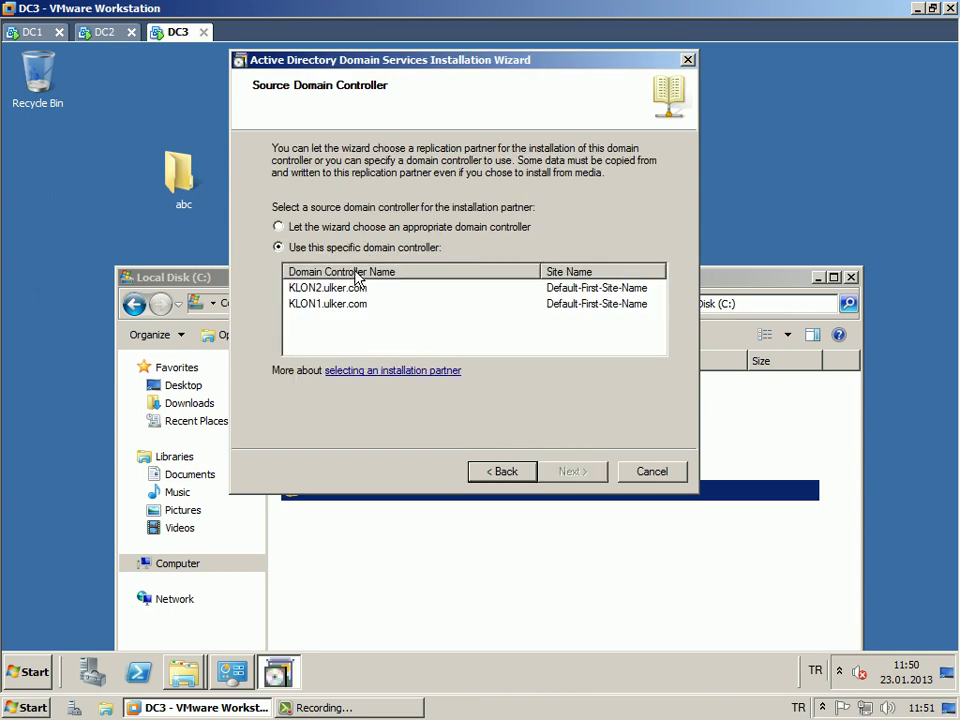
pyautogui.click(382, 227)
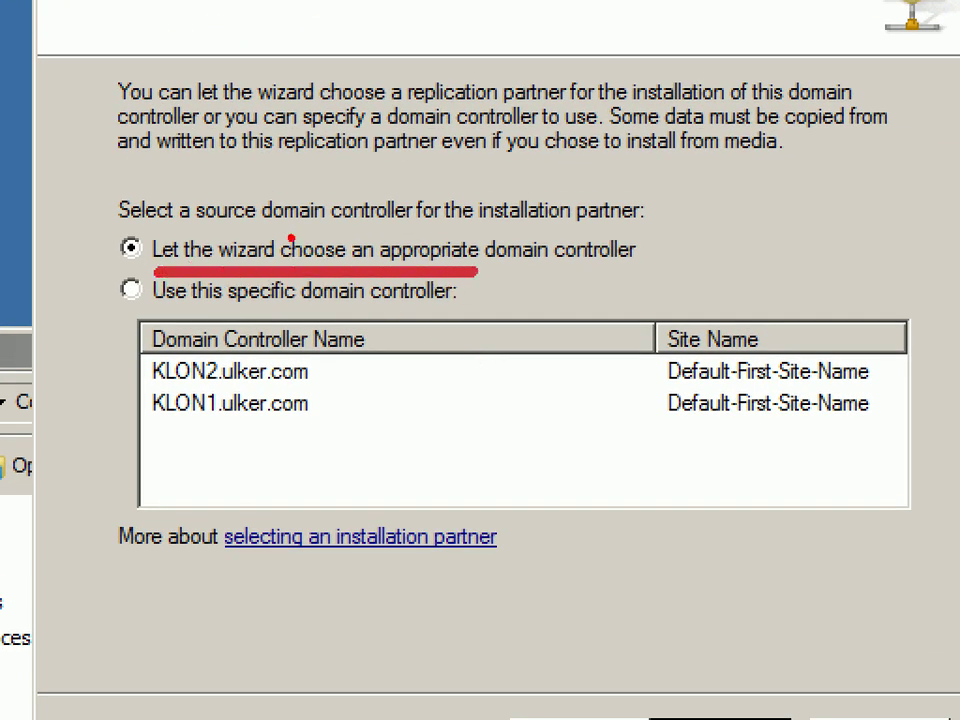
pyautogui.moveTo(323, 355); pyautogui.dragTo(340, 418)
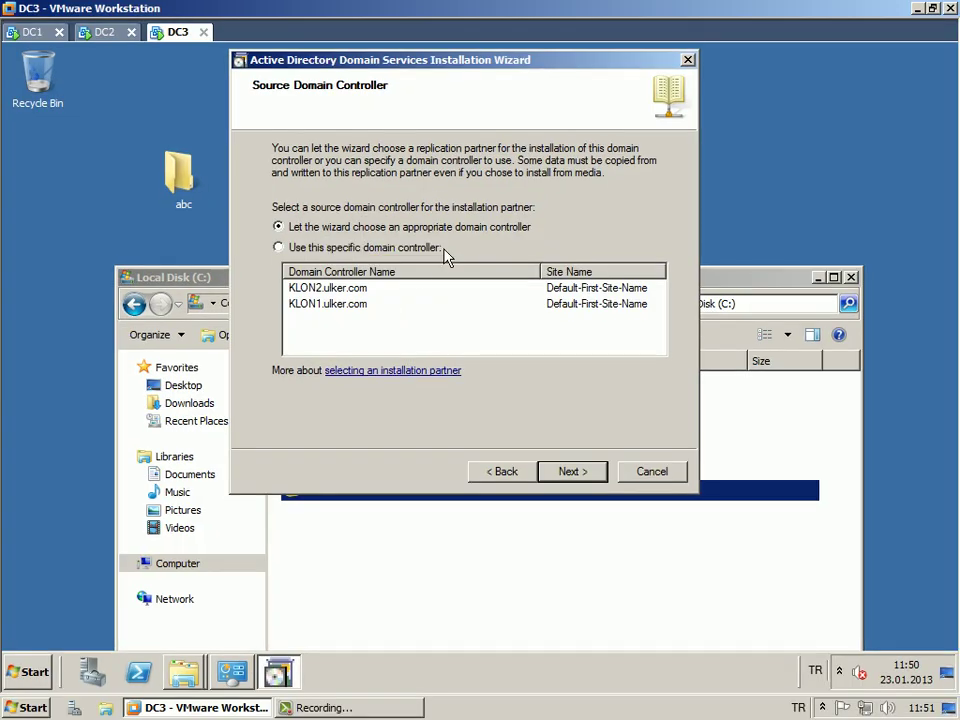
pyautogui.click(322, 288)
pyautogui.click(280, 400)
pyautogui.click(351, 289)
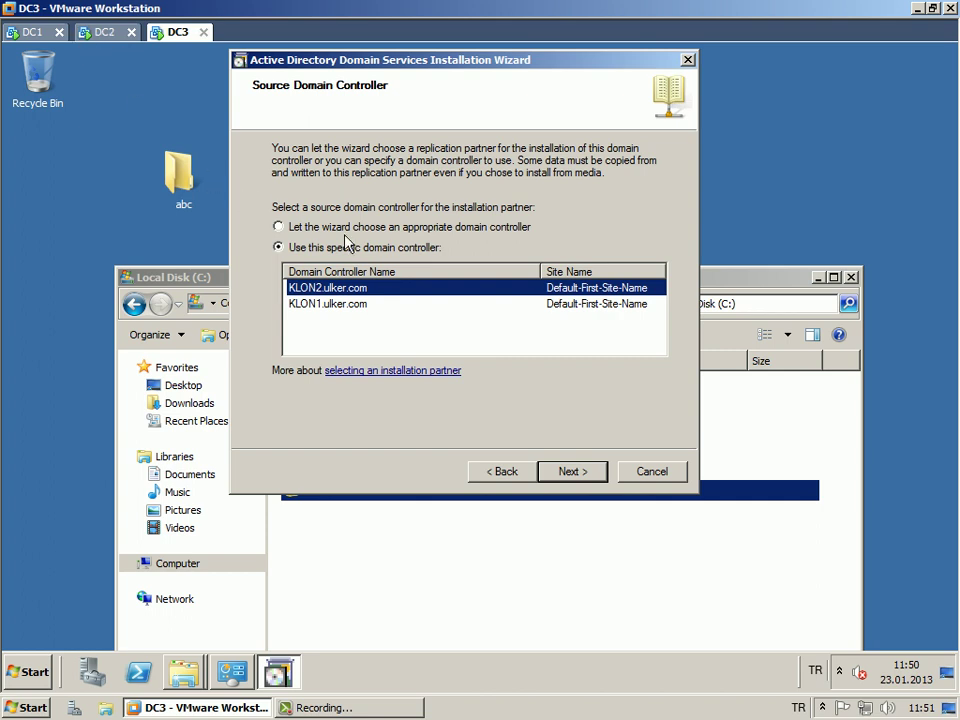
pyautogui.click(381, 229)
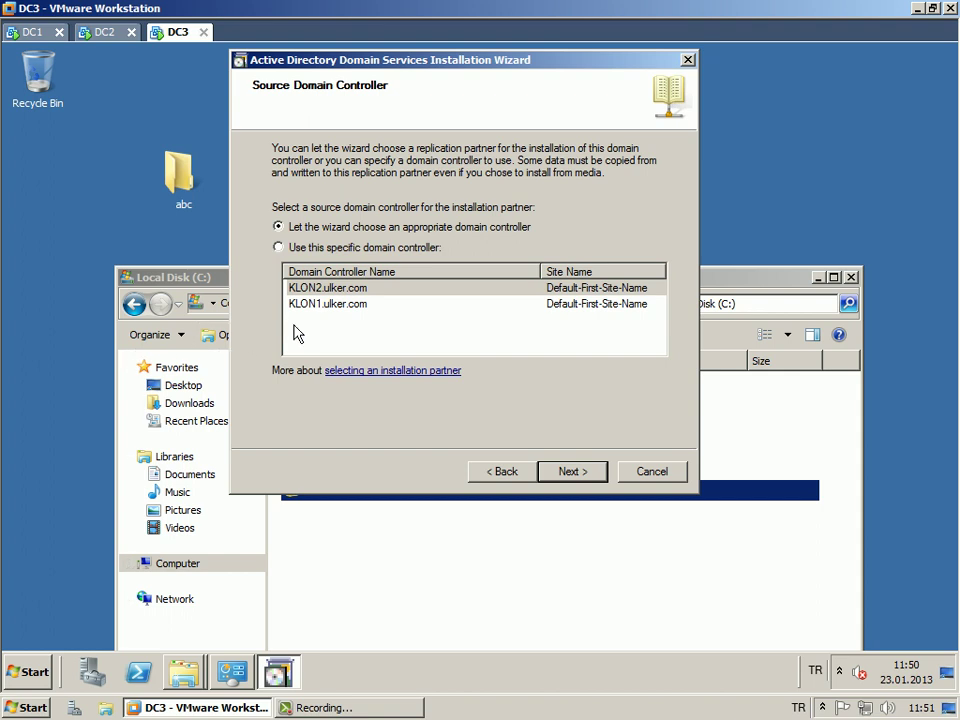
# Accept the default database and SYSVOL locations to reach the Restore Mode password page.
pyautogui.click(570, 471)
pyautogui.click(574, 471)
pyautogui.click(444, 231)
# Set and confirm the Restore Mode password, start configuration, and enable Reboot on completion.
pyautogui.write('P@ssw0rd1')
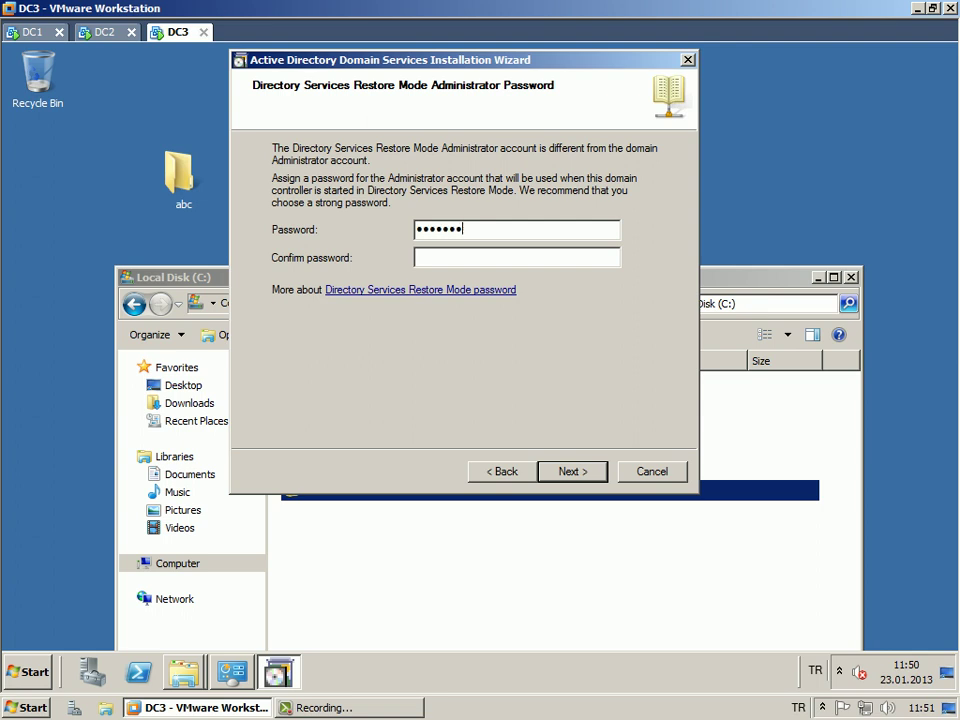
pyautogui.write('P@ssw0rd1')
pyautogui.press('Return')
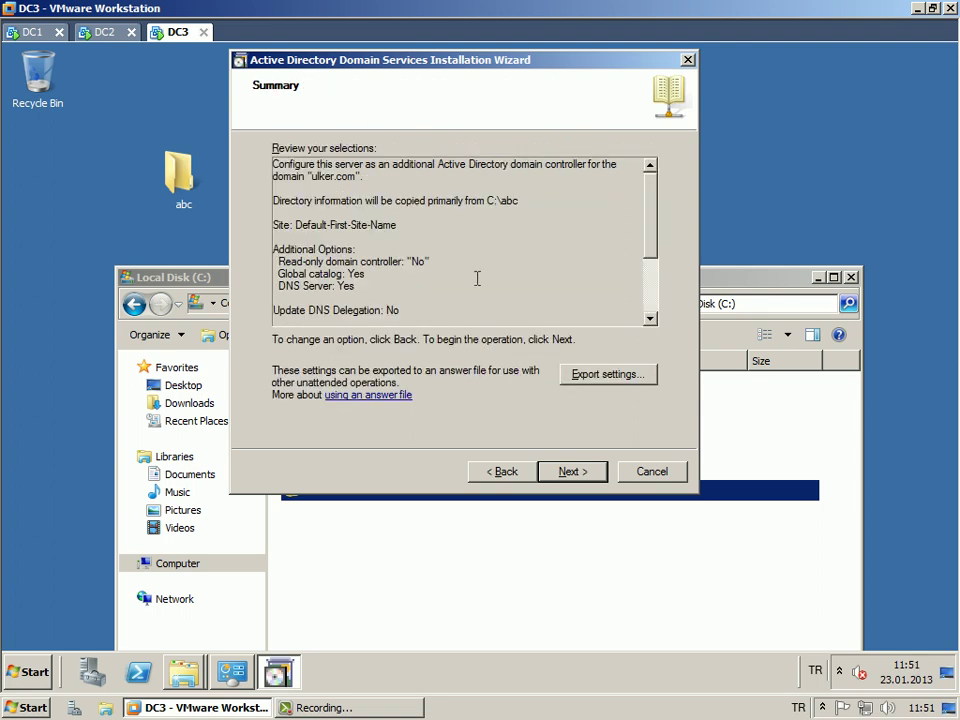
pyautogui.click(574, 471)
pyautogui.click(332, 459)
# Close the Local Disk (C:) window, move the progress dialog aside, and switch to DC1.
pyautogui.click(633, 593)
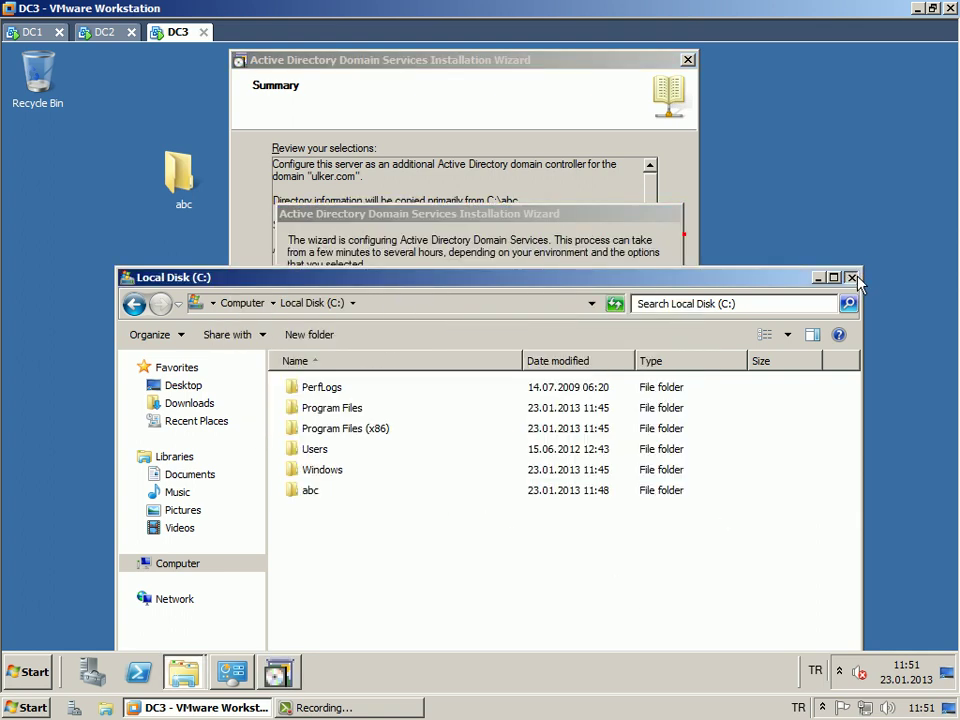
pyautogui.click(851, 277)
pyautogui.moveTo(434, 214); pyautogui.dragTo(422, 178)
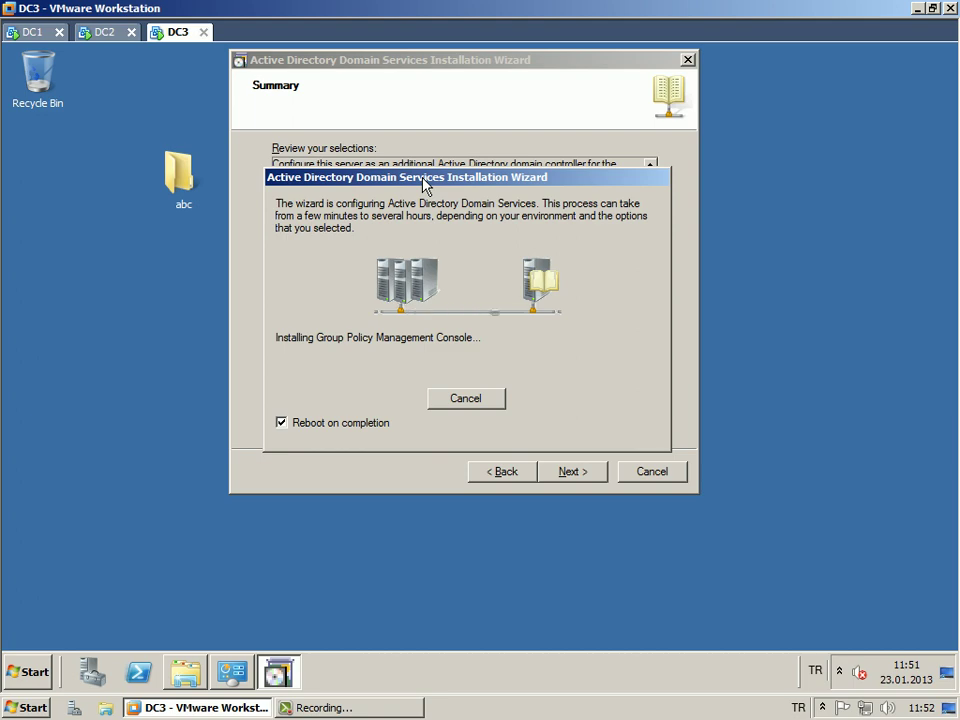
pyautogui.click(14, 30)
# Review the ntdsutil IFM output on DC1, close its command window, and return to DC3.
pyautogui.click(111, 330)
pyautogui.scroll(3, 160, 298)
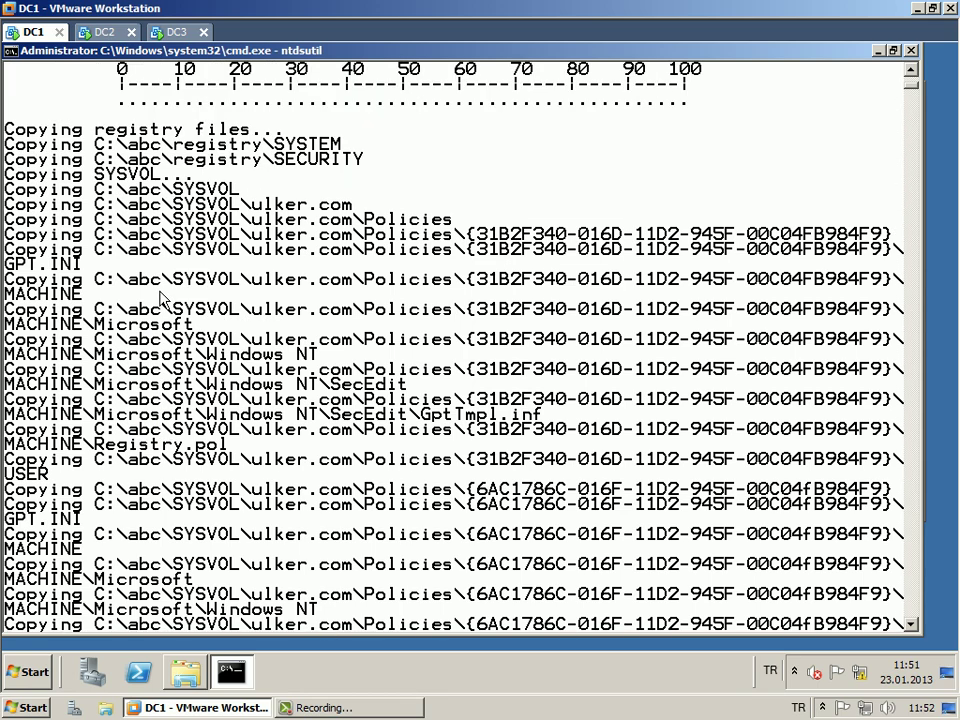
pyautogui.scroll(5, 163, 298)
pyautogui.scroll(6, 343, 272)
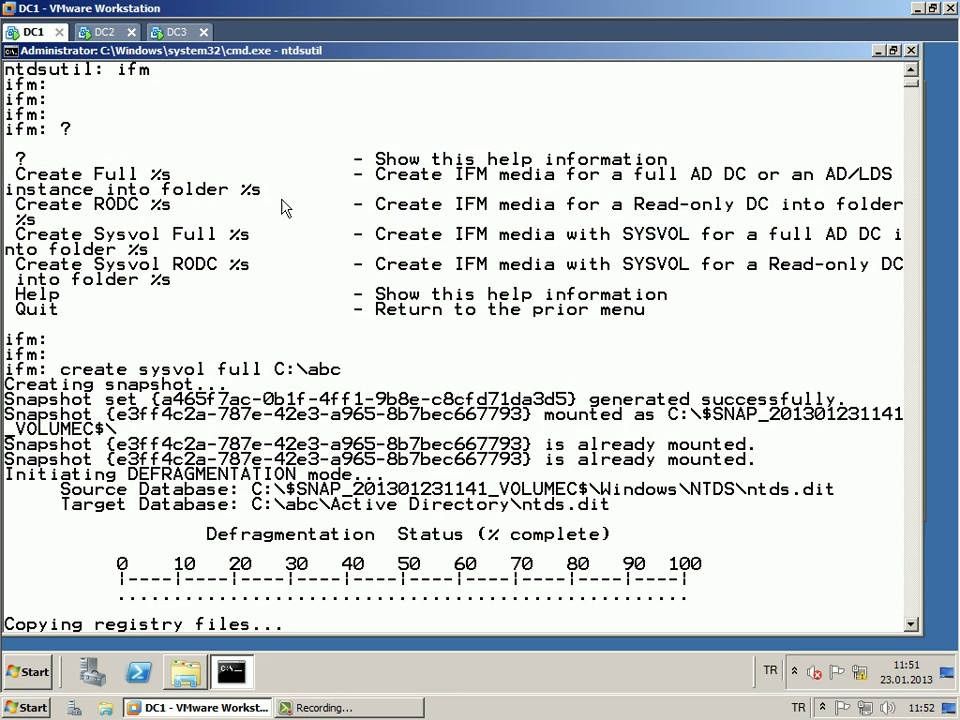
pyautogui.doubleClick(11, 50)
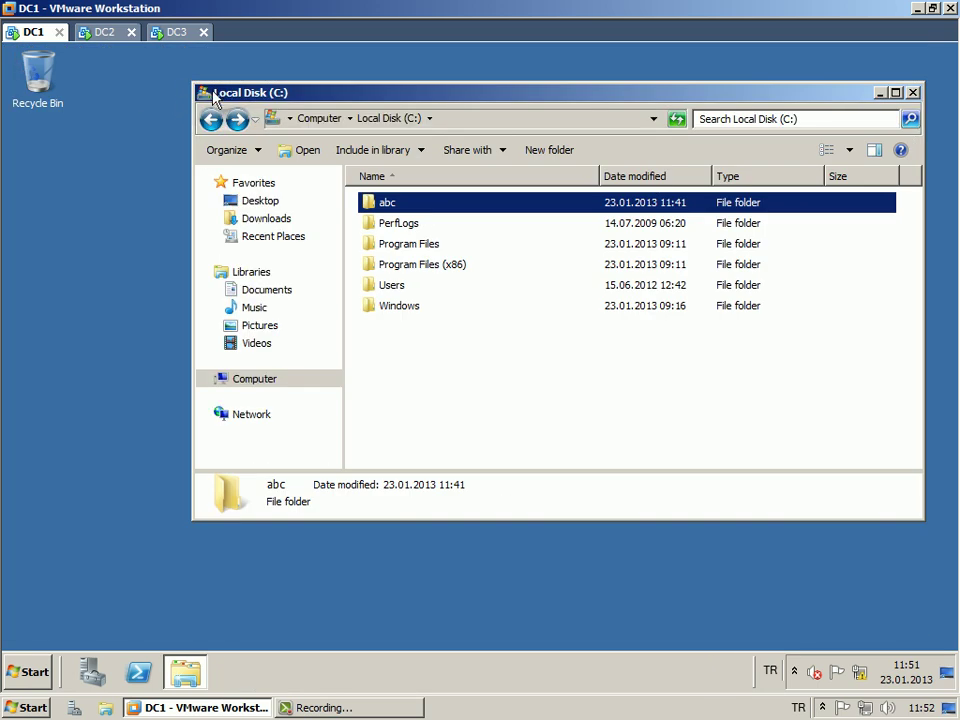
pyautogui.click(177, 32)
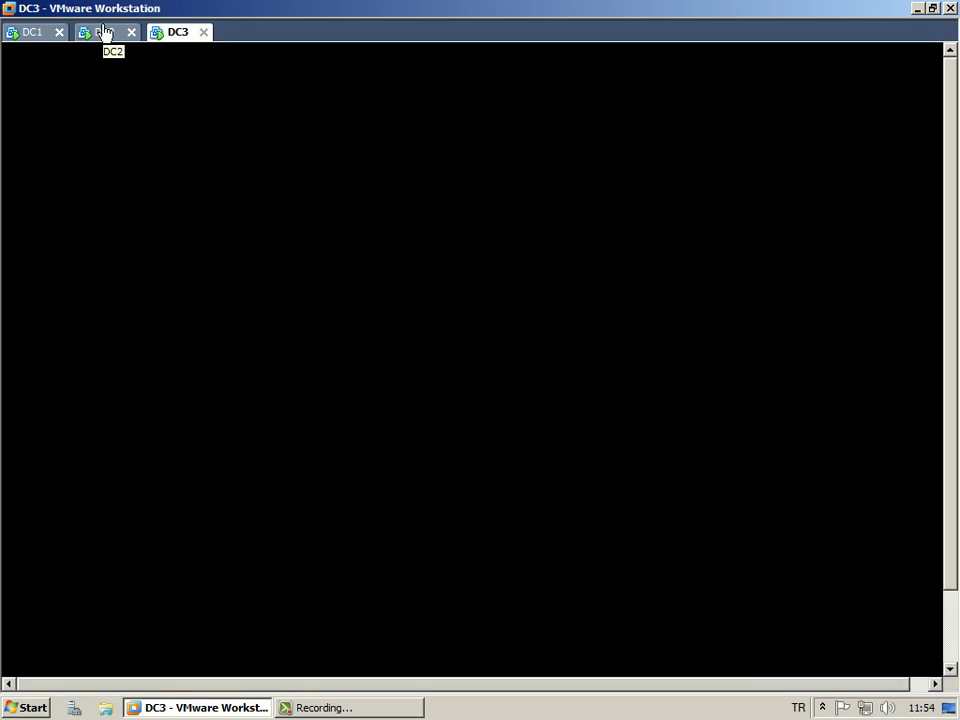
pyautogui.click(30, 32)
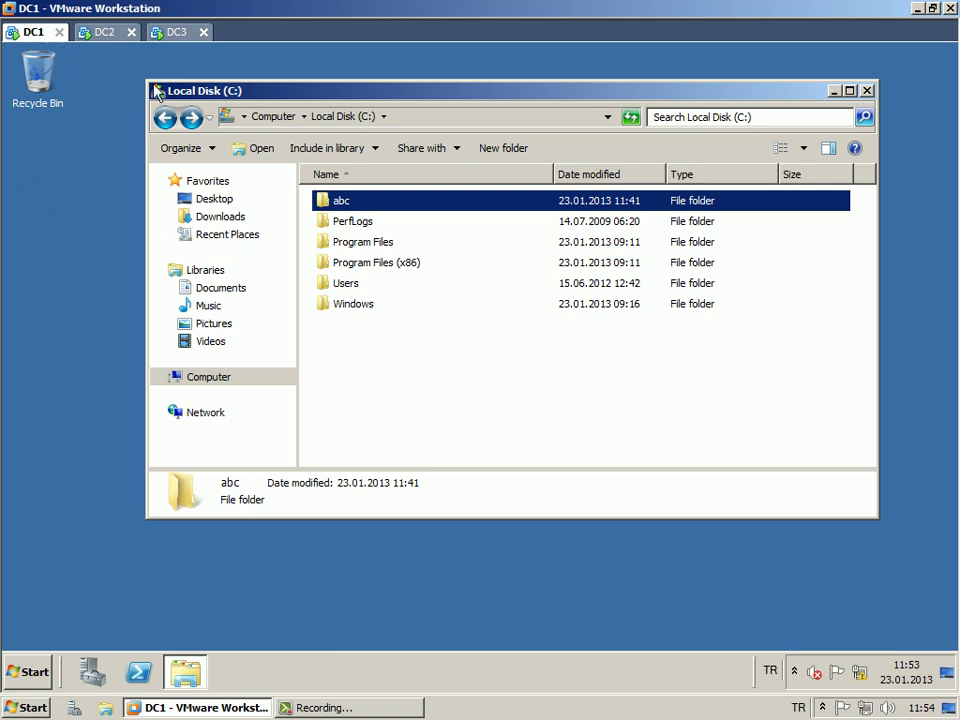
pyautogui.moveTo(178, 92); pyautogui.dragTo(172, 90)
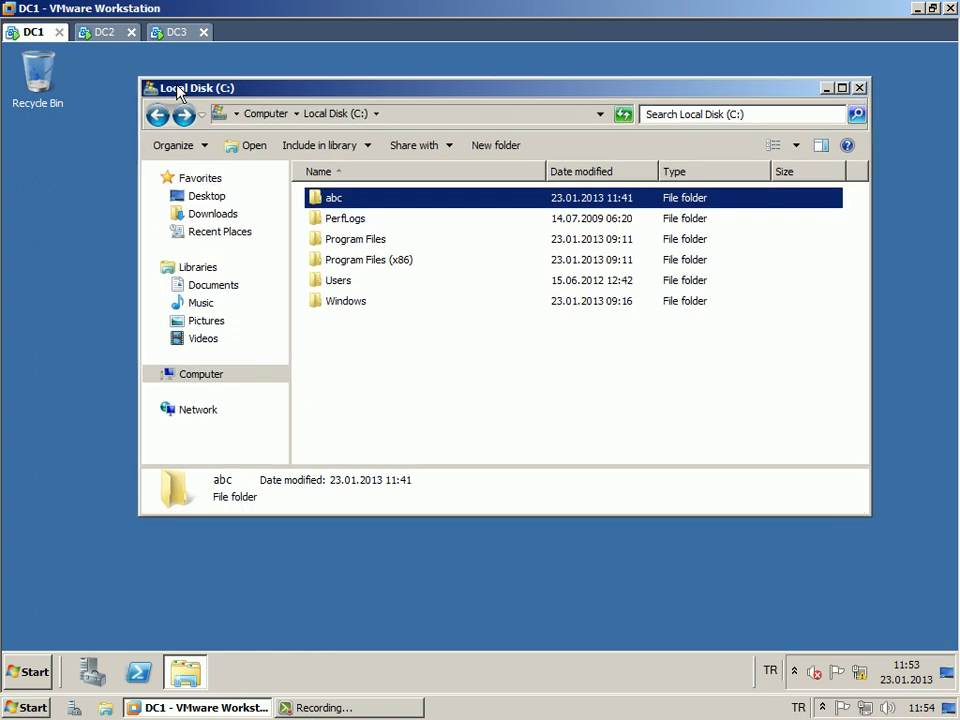
pyautogui.click(174, 31)
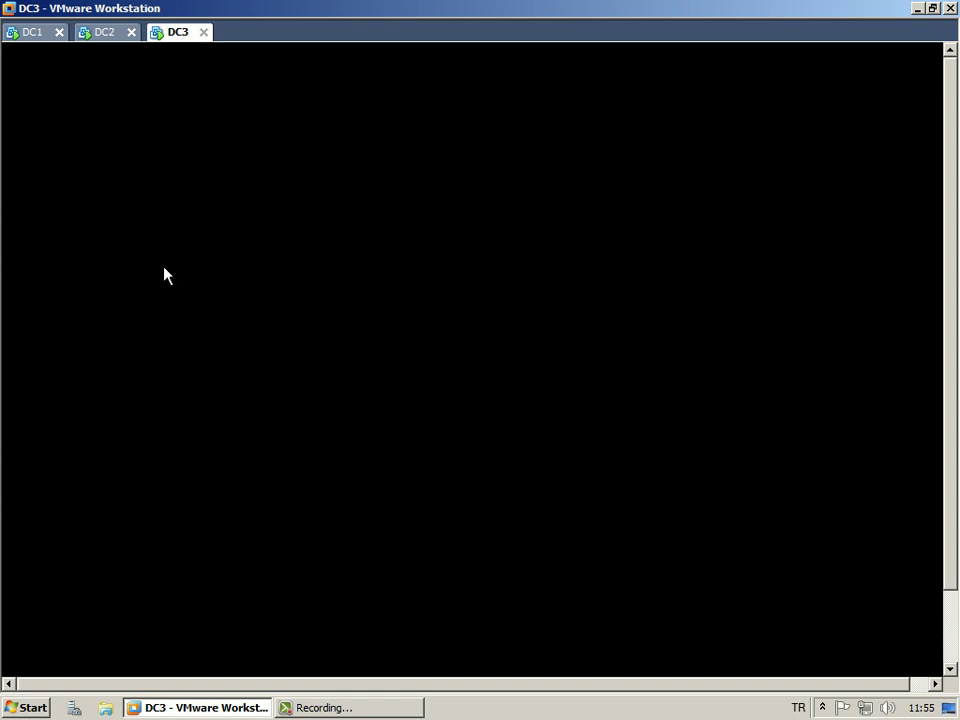
# Send Ctrl+Alt+Del to DC3 and sign in with the Administrator password.
pyautogui.click(100, 33)
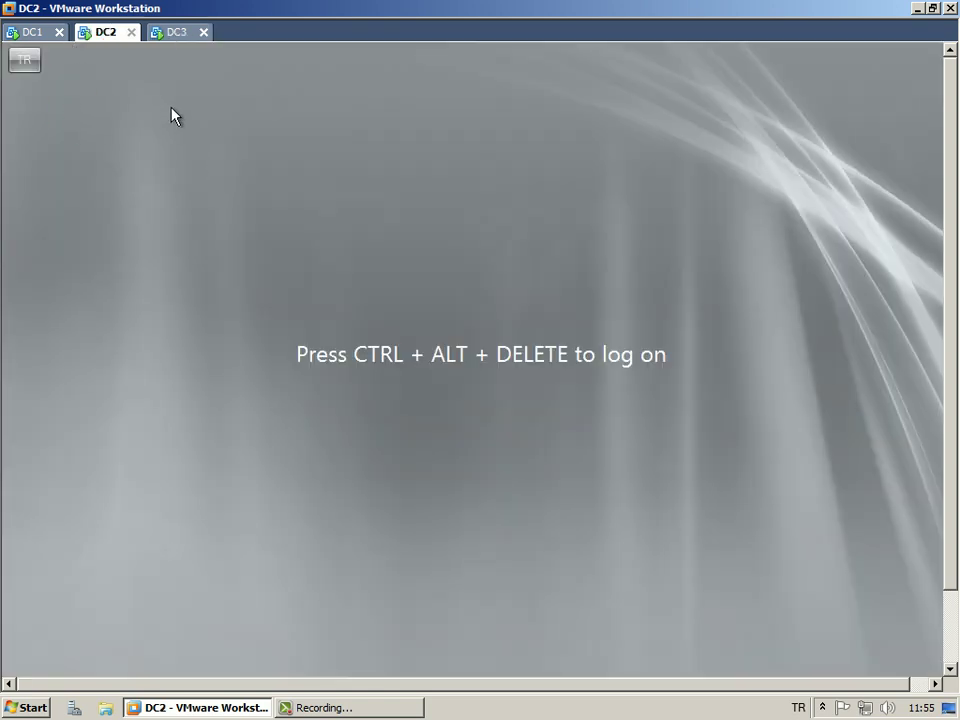
pyautogui.click(174, 40)
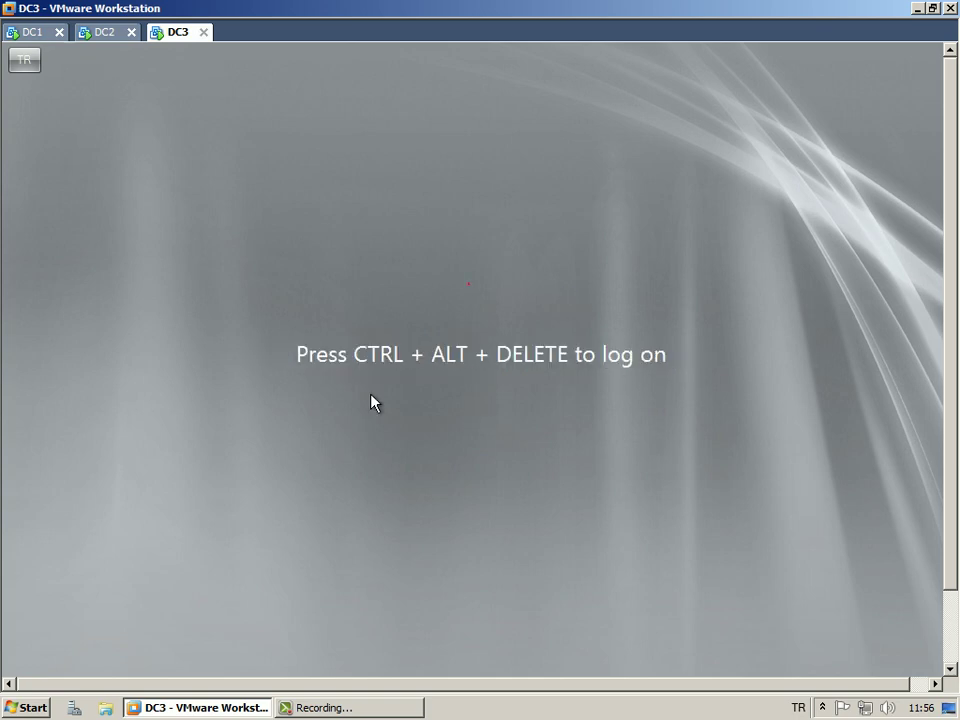
pyautogui.press('ctrl+alt+Insert')
pyautogui.write('••••••••••')
pyautogui.press('Return')
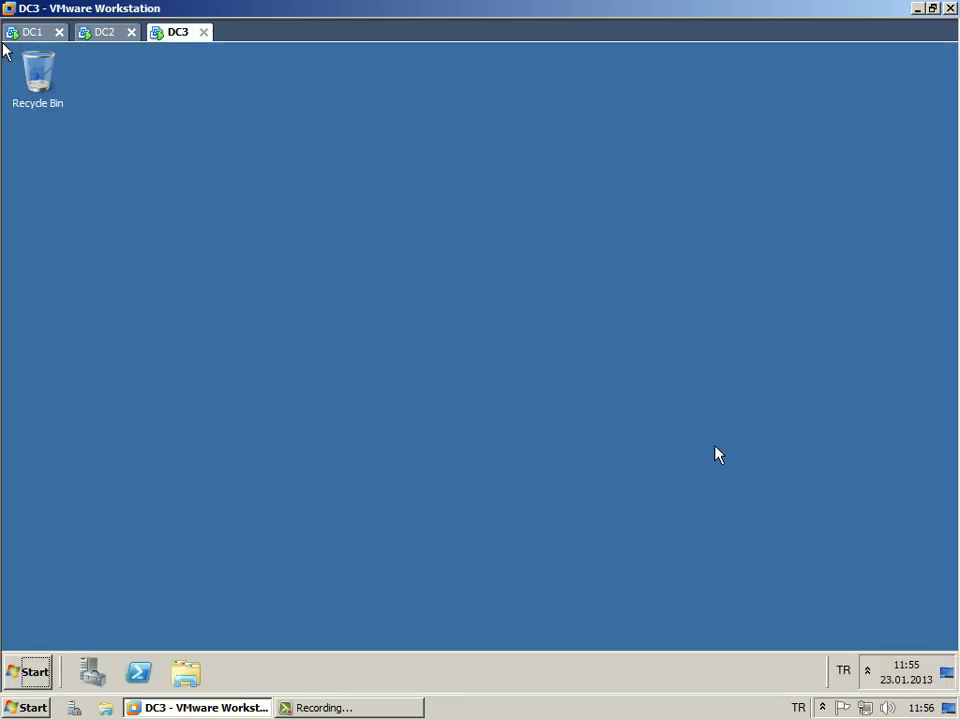
# Click inside DC3's loaded desktop to give the guest mouse control.
pyautogui.click(387, 336)
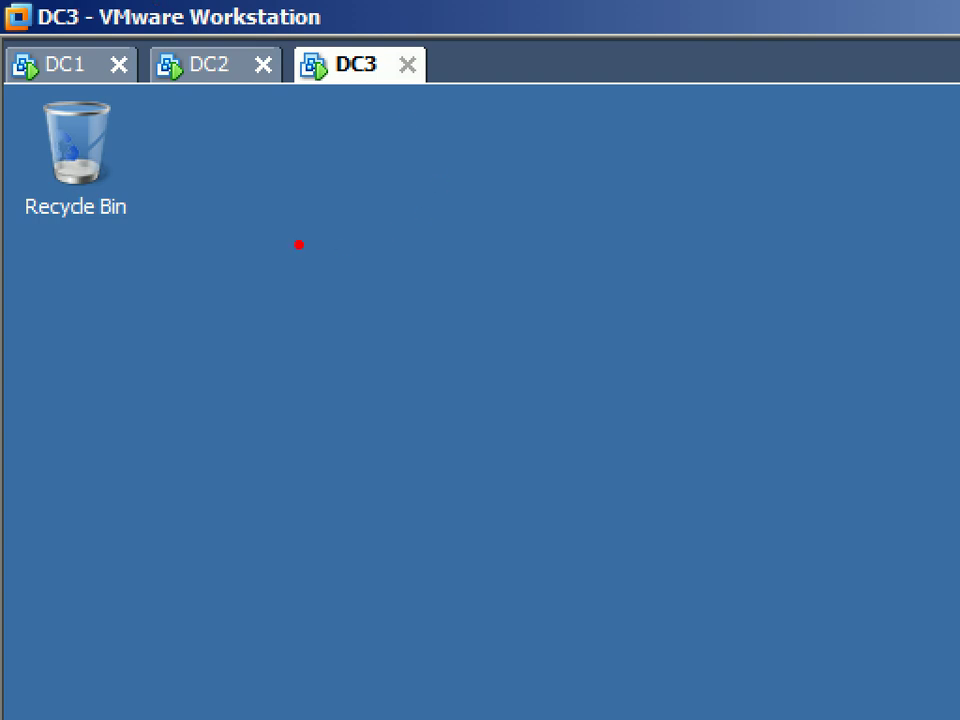
# Draw green and red screen-pen annotations pointing at the DC3 machine, then leave the zoom view.
pyautogui.click(317, 60)
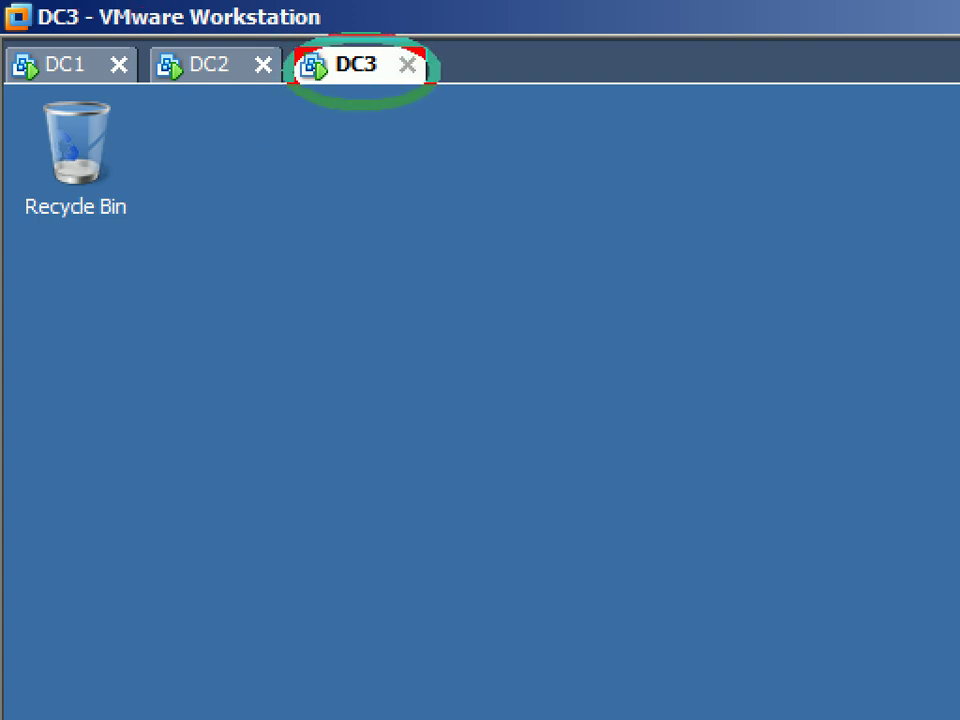
pyautogui.click(180, 50)
pyautogui.moveTo(412, 96)
pyautogui.mouseDown()
pyautogui.moveTo(415, 110)
pyautogui.moveTo(70, 170)
pyautogui.moveTo(43, 122)
pyautogui.mouseUp()
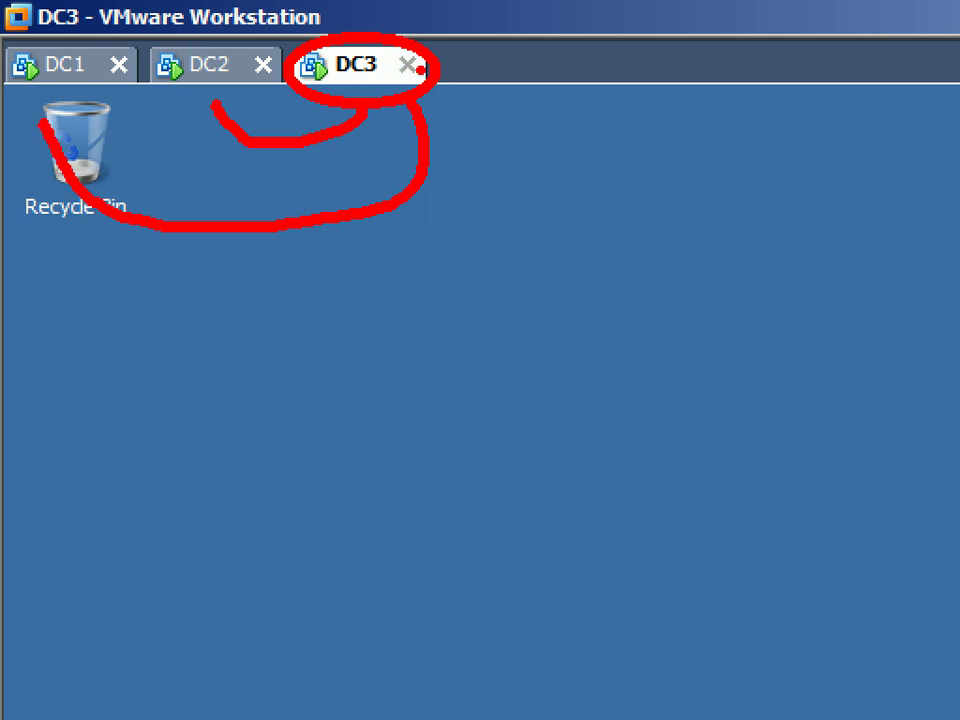
pyautogui.hotkey('ctrl', 'z')
pyautogui.hotkey('ctrl', 'z')
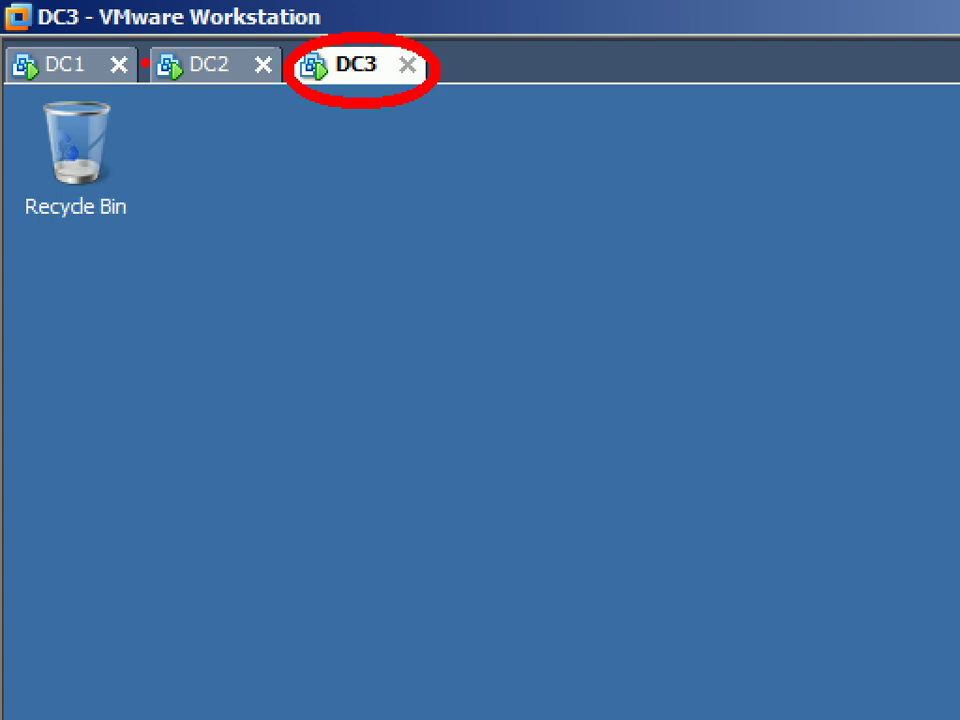
pyautogui.moveTo(148, 60); pyautogui.dragTo(288, 64)
pyautogui.press('g')
pyautogui.moveTo(407, 106); pyautogui.dragTo(455, 183)
pyautogui.press('r')
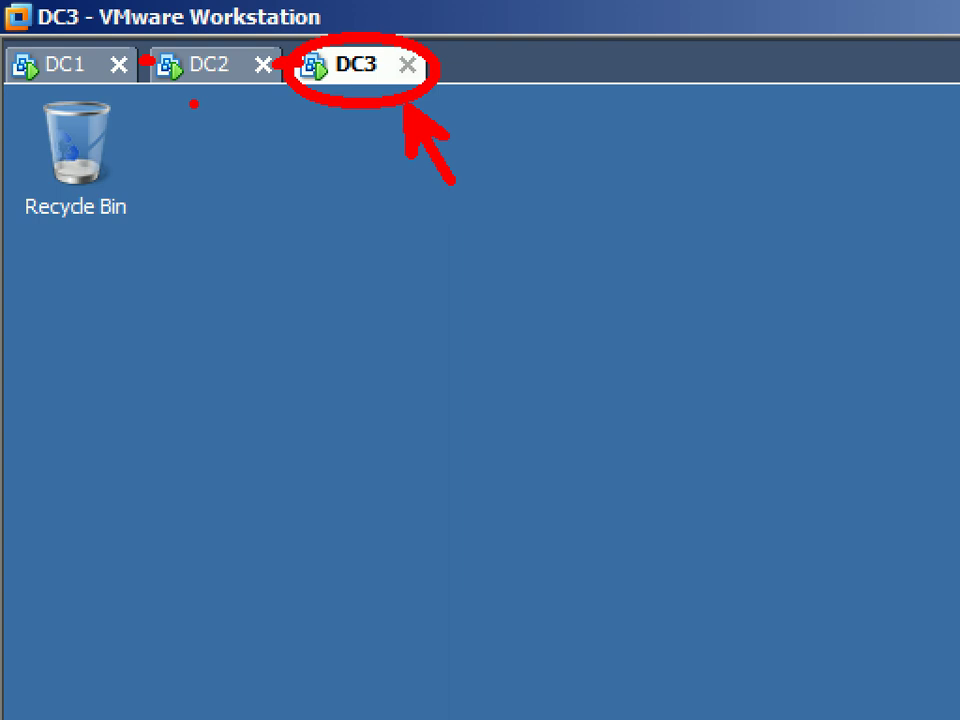
pyautogui.press('Escape')
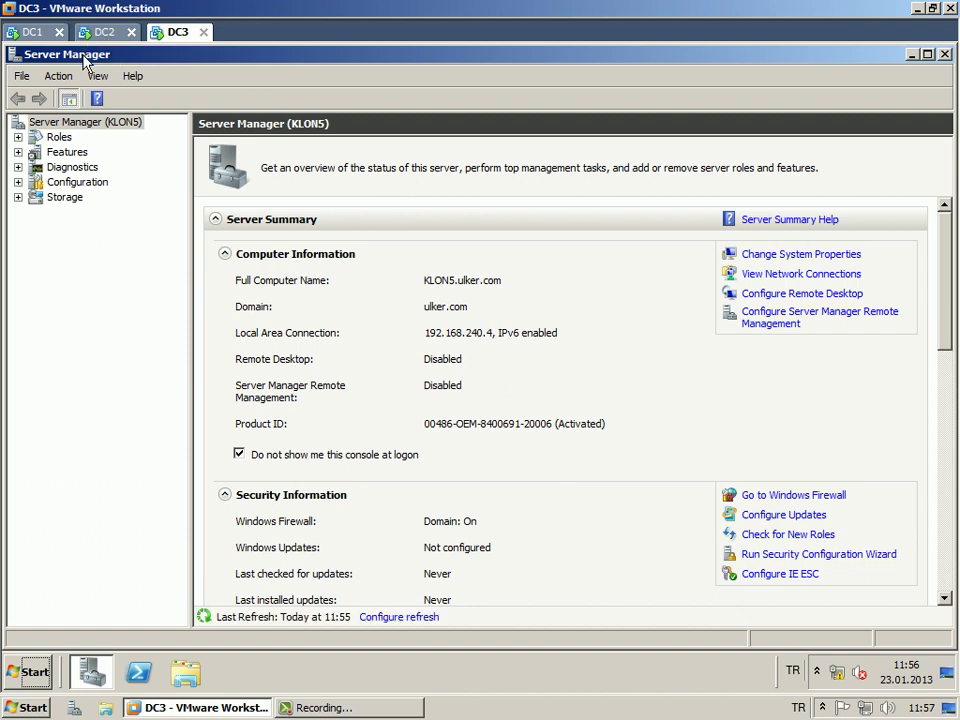
# Close Server Manager on DC3 via its title-bar icon, then glance at DC2.
pyautogui.click(13, 52)
pyautogui.click(10, 45)
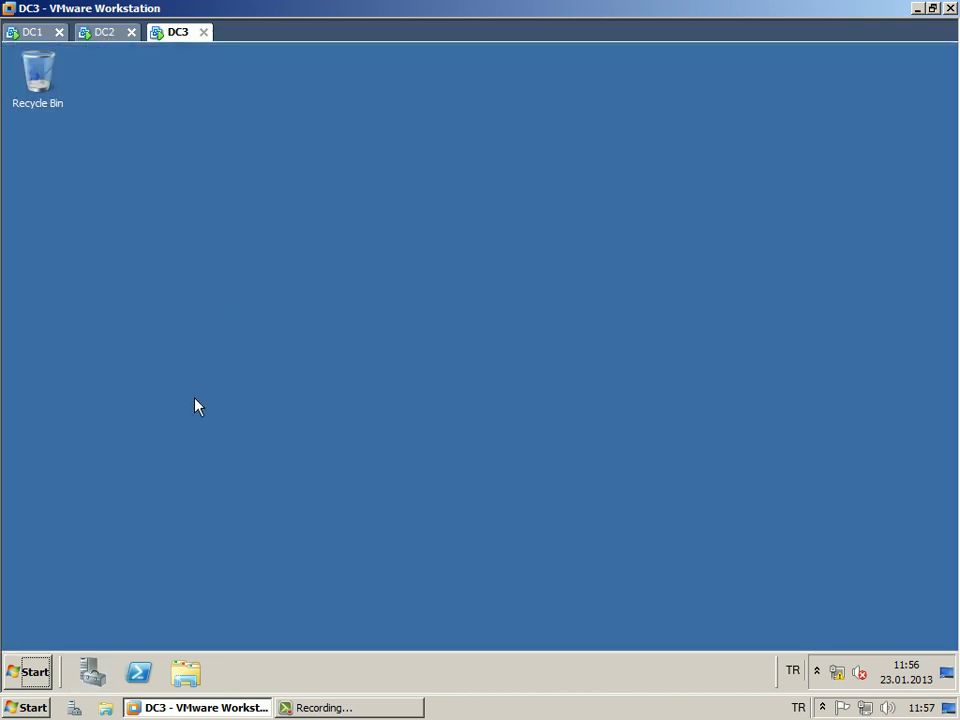
pyautogui.click(105, 35)
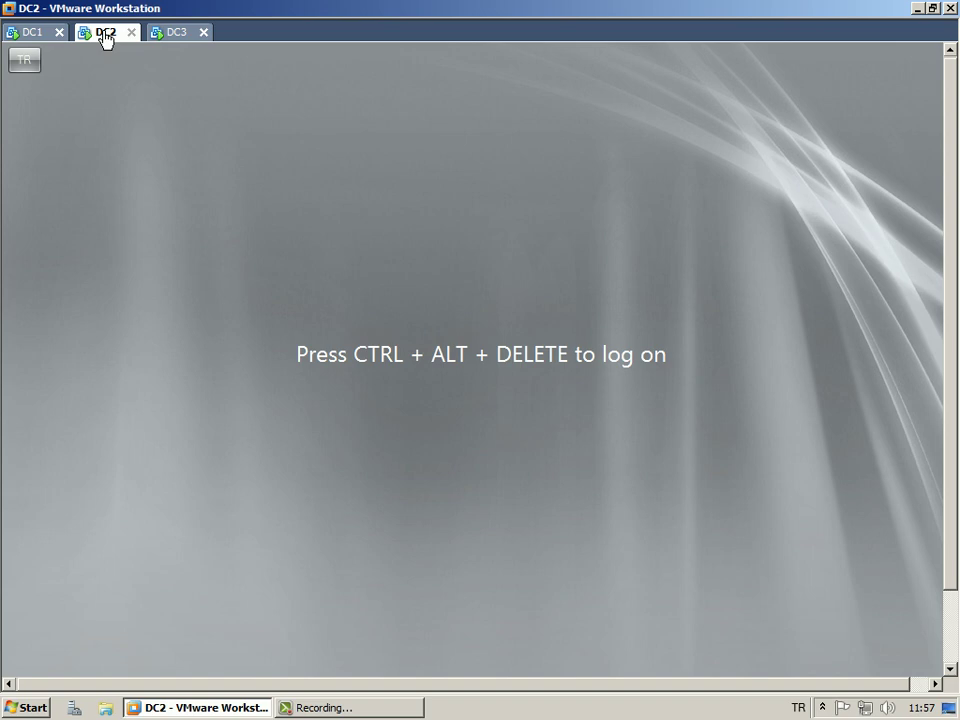
pyautogui.click(172, 34)
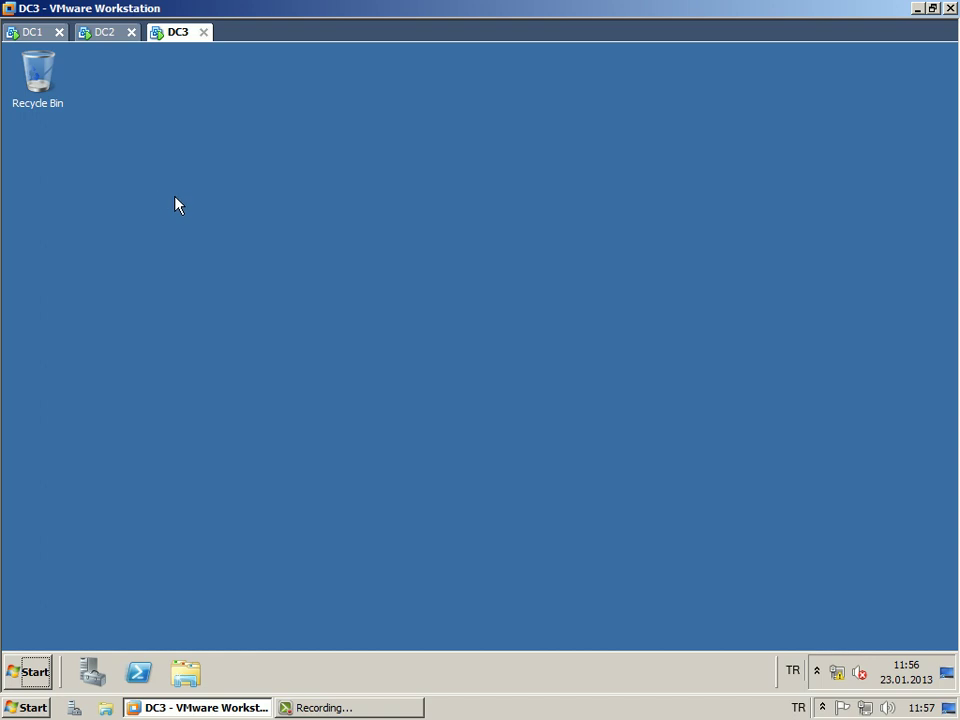
# Launch DNS Manager from Start > Administrative Tools on DC3.
pyautogui.click(32, 672)
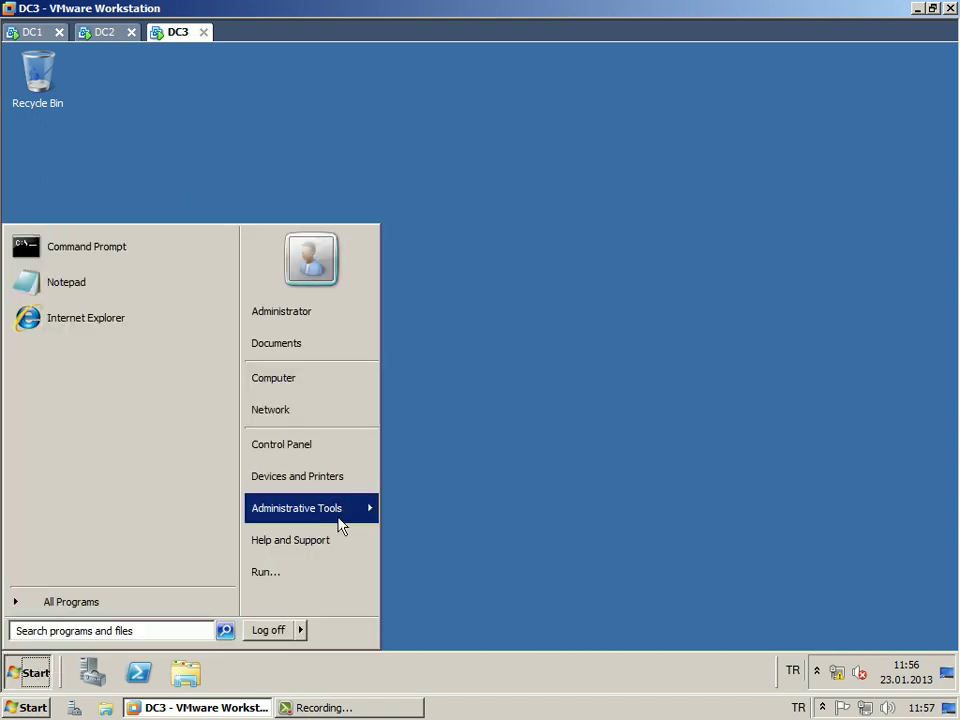
pyautogui.moveTo(348, 519)
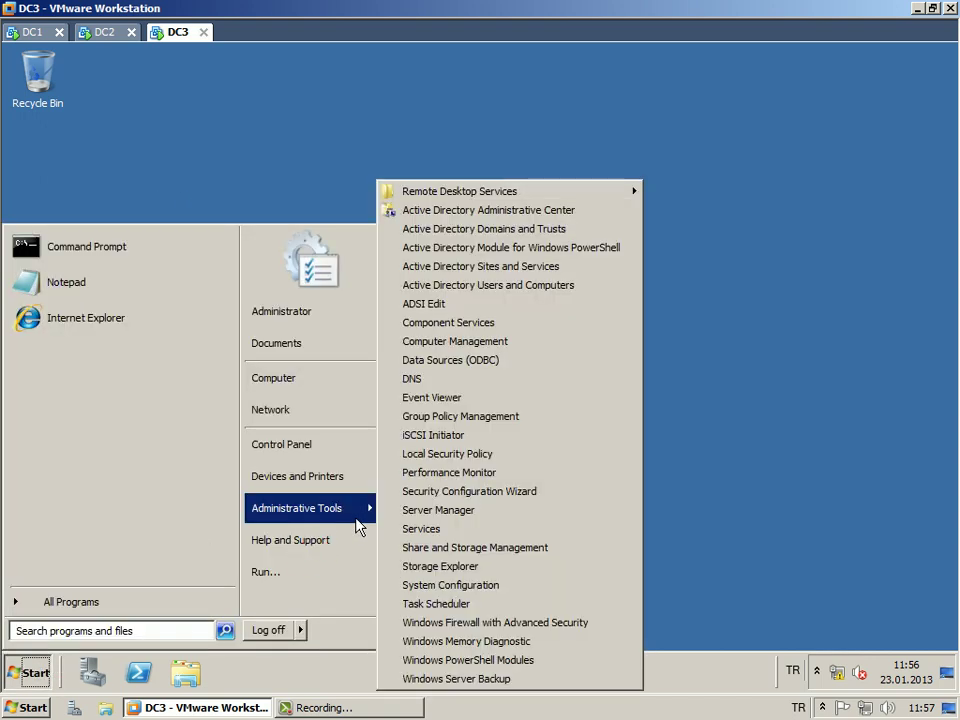
pyautogui.click(481, 379)
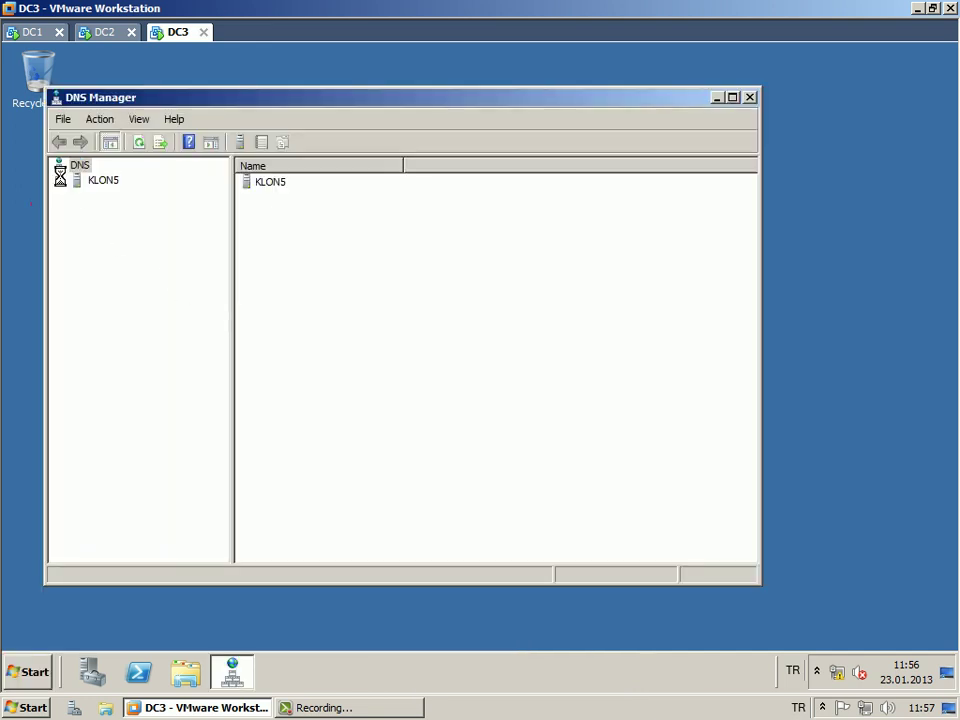
# Expand KLON5 > Forward Lookup Zones > ulker.com to list the zone's records.
pyautogui.doubleClick(78, 180)
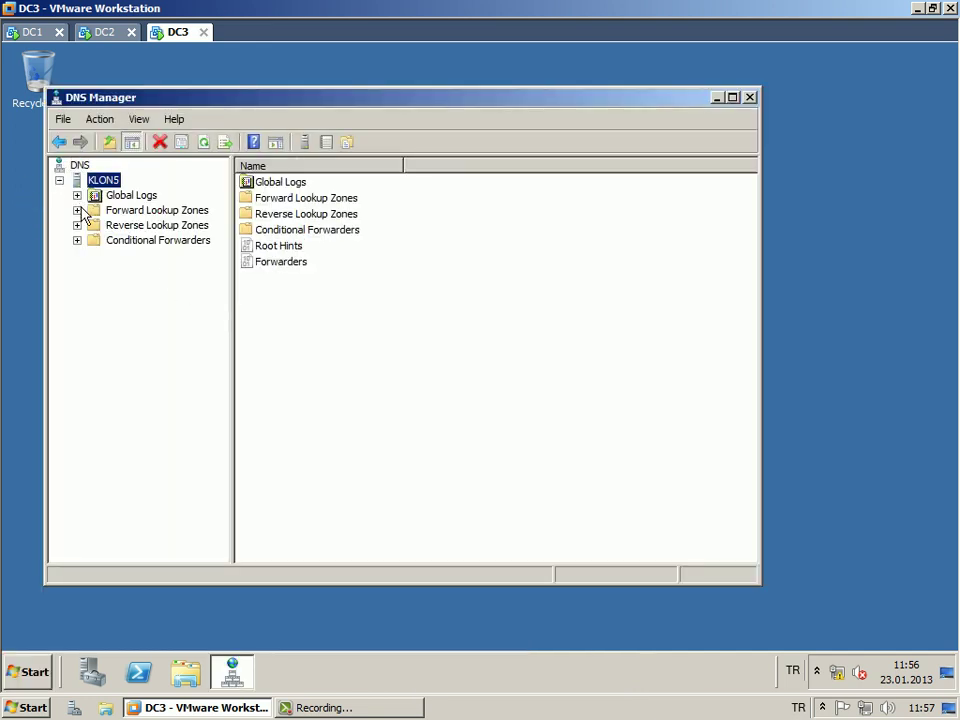
pyautogui.doubleClick(94, 210)
pyautogui.doubleClick(140, 242)
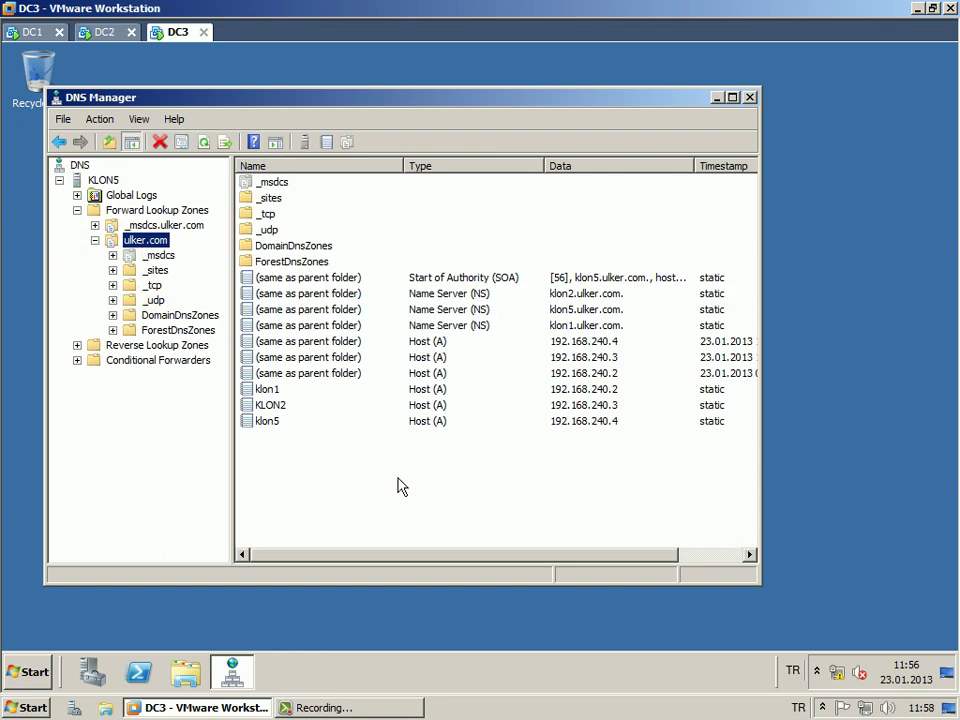
pyautogui.moveTo(280, 105); pyautogui.dragTo(318, 104)
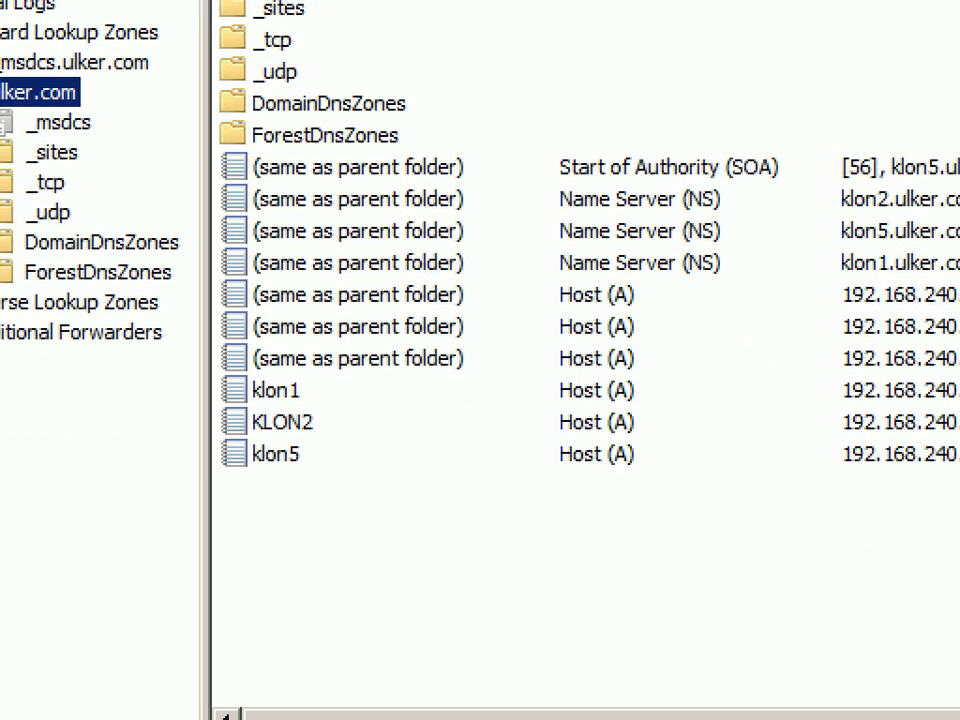
# Annotate the klon host records as domain controllers, then collapse ulker.com.
pyautogui.moveTo(382, 360); pyautogui.dragTo(356, 480)
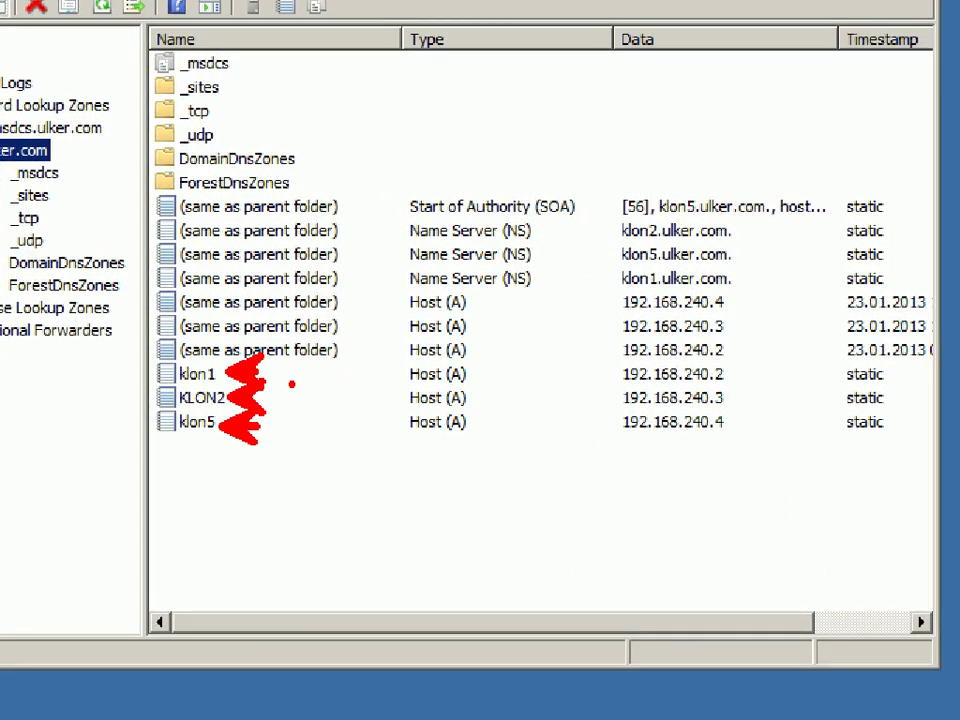
pyautogui.moveTo(296, 378)
pyautogui.mouseDown()
pyautogui.moveTo(296, 418)
pyautogui.moveTo(323, 415)
pyautogui.mouseUp()
pyautogui.moveTo(351, 298); pyautogui.dragTo(353, 355)
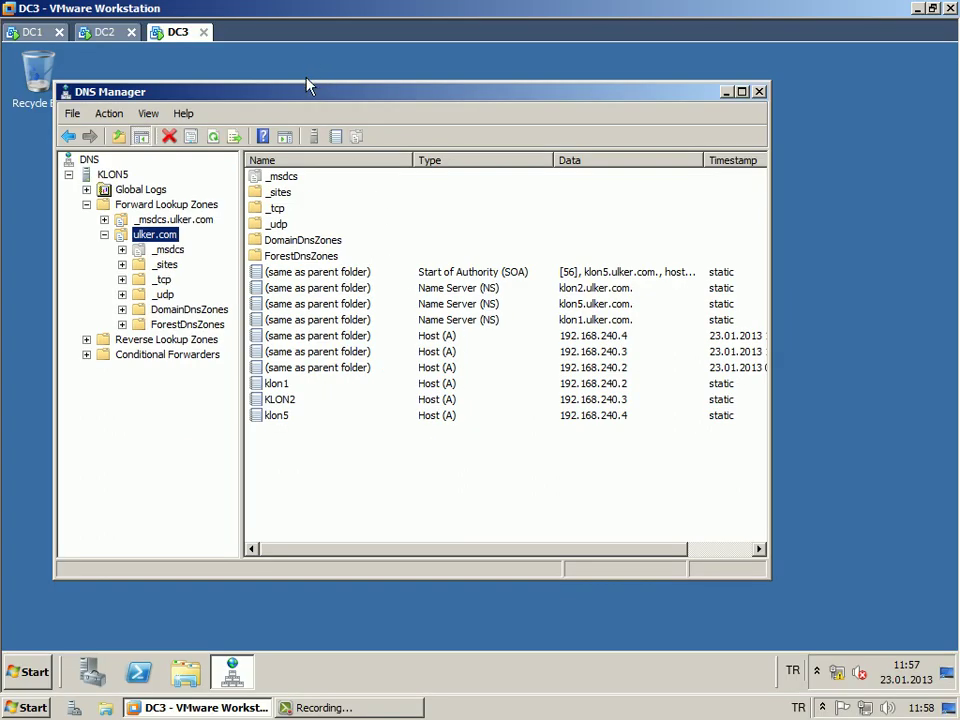
pyautogui.moveTo(310, 95); pyautogui.dragTo(319, 87)
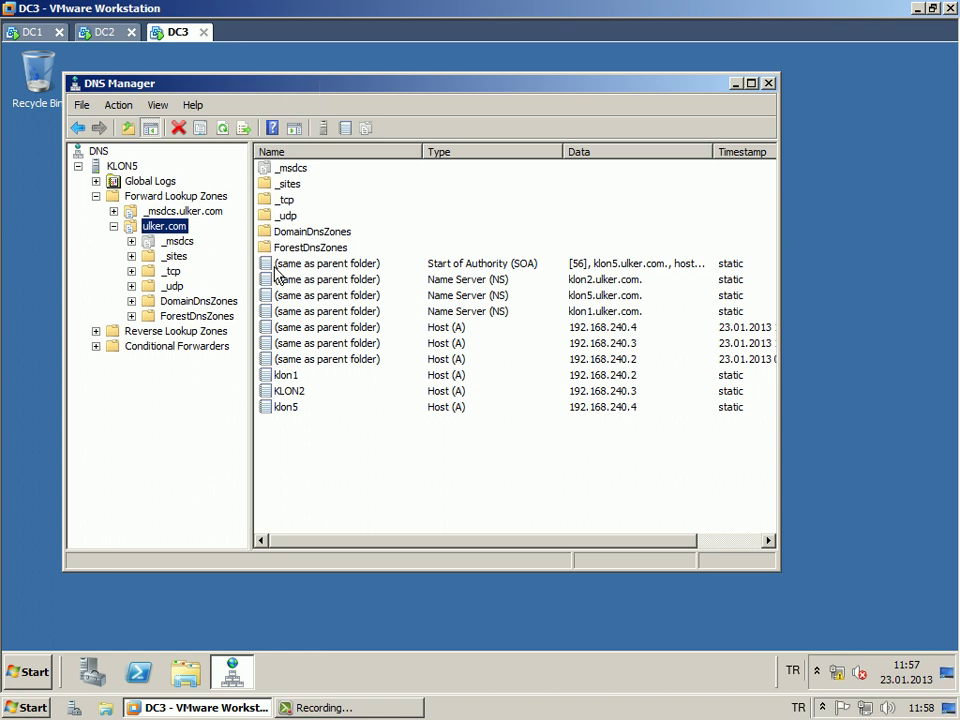
pyautogui.click(113, 227)
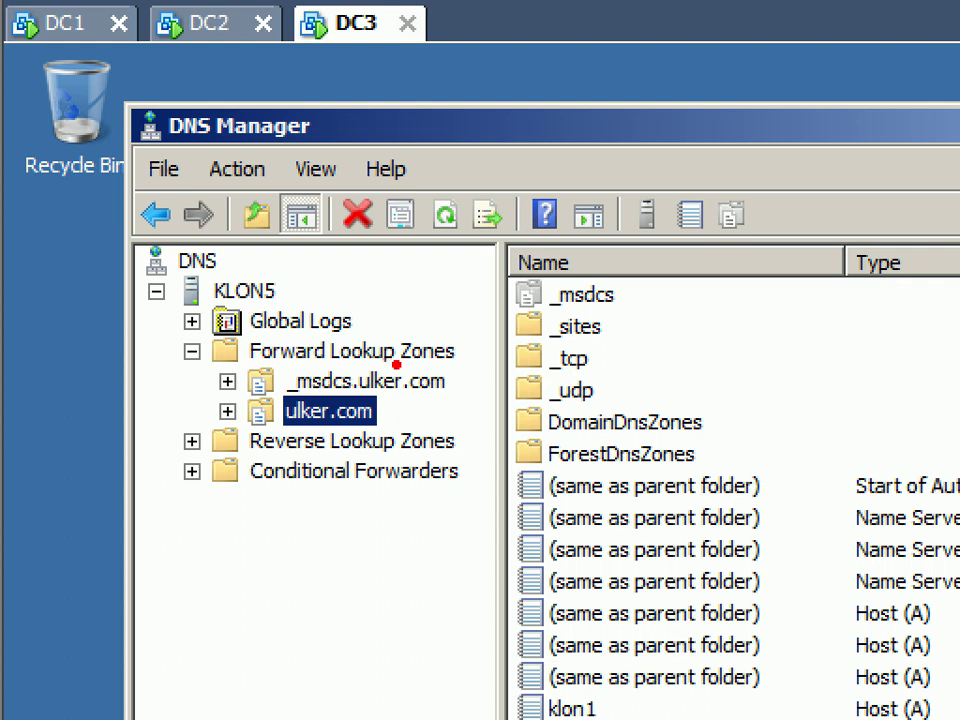
# Mark the forward zones and ulker.com subfolders, then right-click Forward Lookup Zones.
pyautogui.moveTo(450, 380)
pyautogui.mouseDown()
pyautogui.moveTo(468, 378)
pyautogui.moveTo(462, 438)
pyautogui.mouseUp()
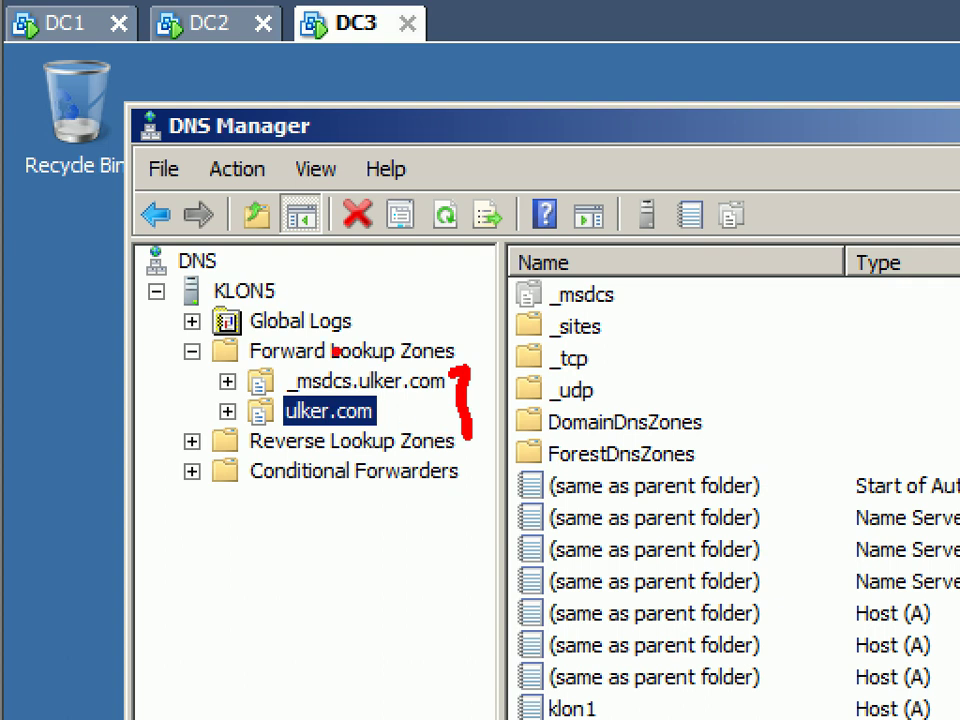
pyautogui.moveTo(700, 268); pyautogui.dragTo(740, 455)
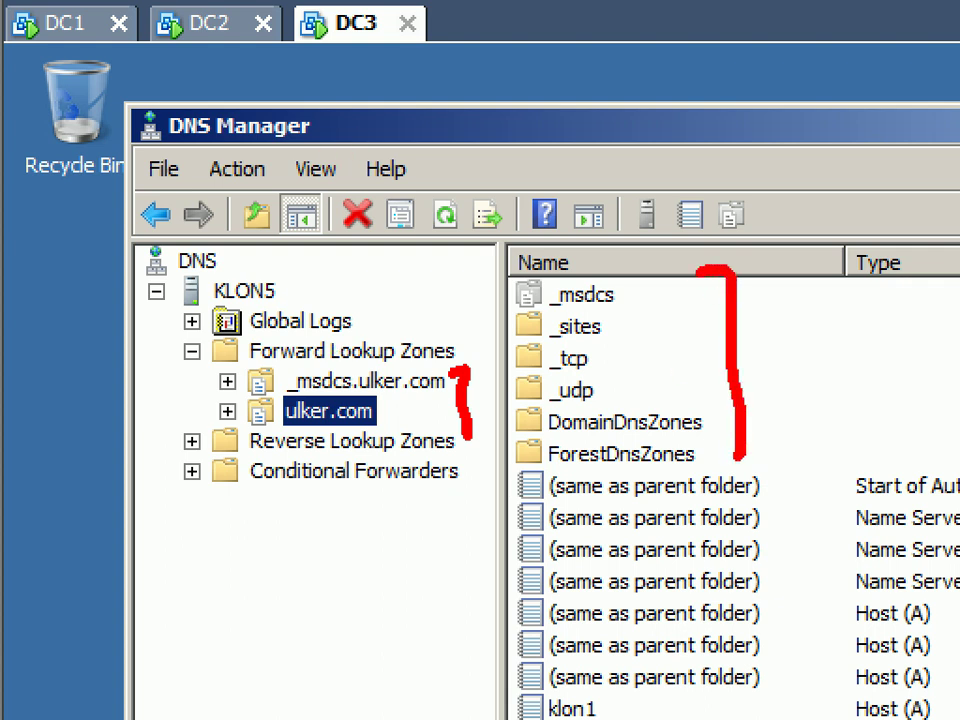
pyautogui.moveTo(782, 516); pyautogui.dragTo(797, 716)
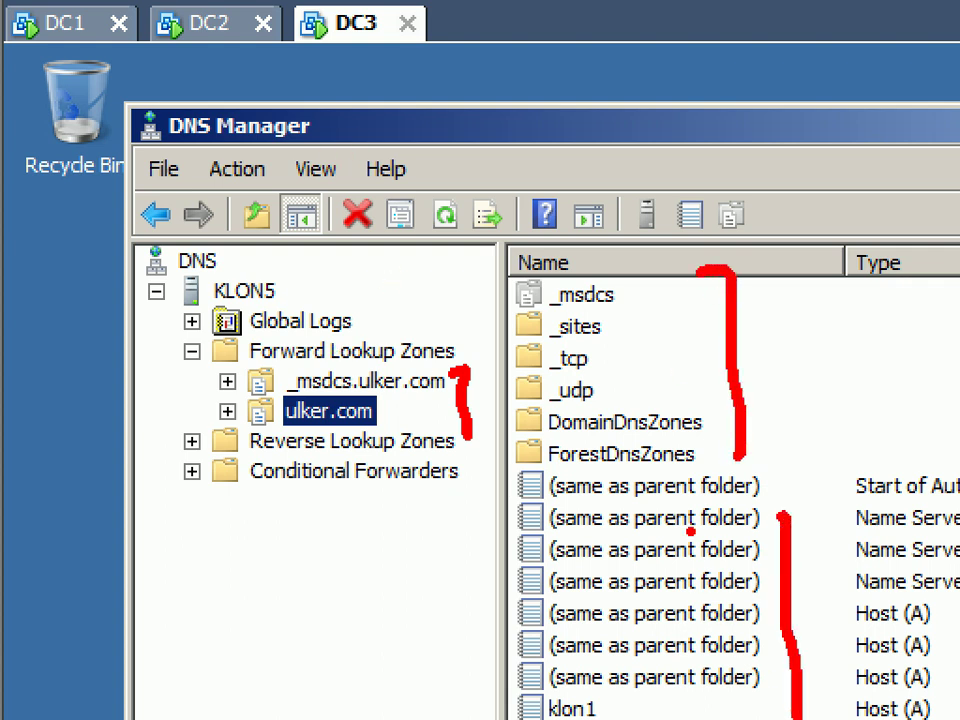
pyautogui.hotkey('ctrl', 'z')
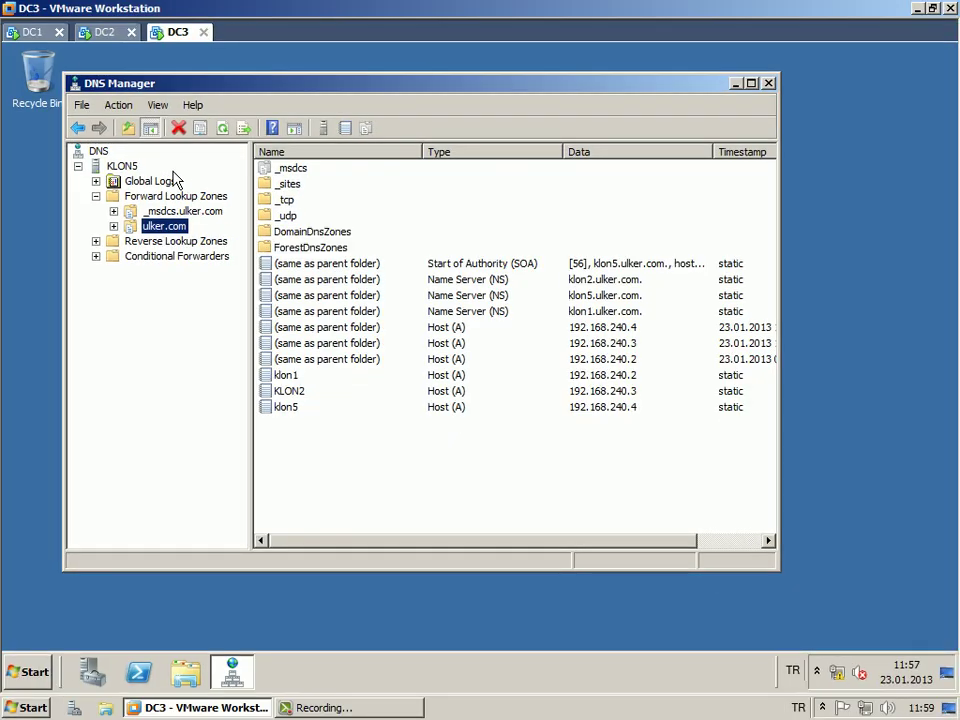
pyautogui.click(414, 352)
pyautogui.rightClick(210, 202)
# Start and cancel the New Zone Wizard, then show ulker.com in a taller DNS Manager.
pyautogui.click(240, 208)
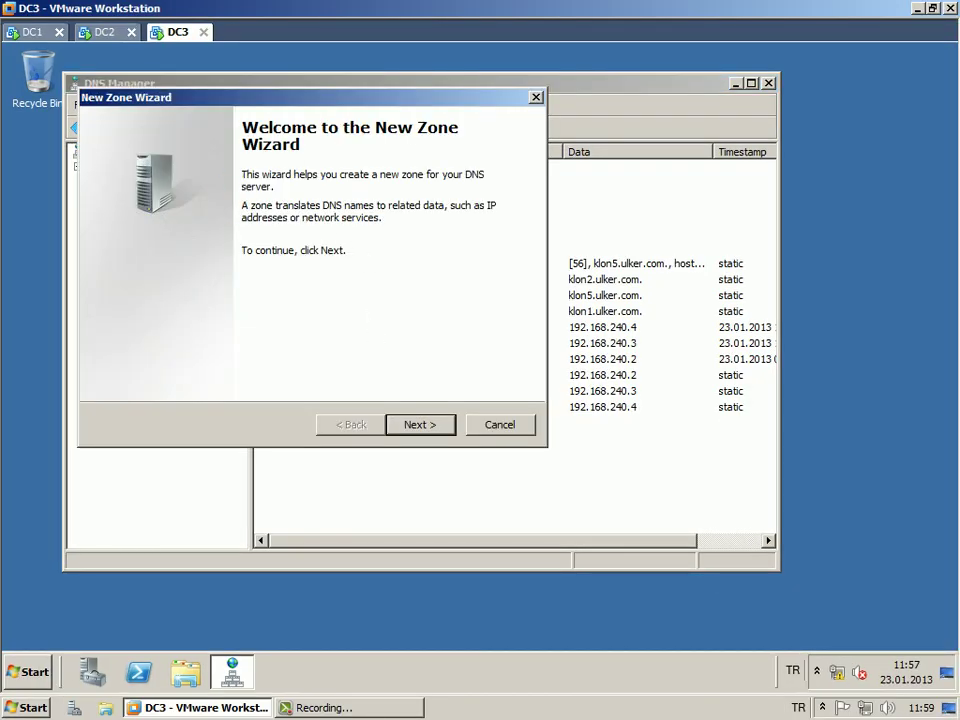
pyautogui.click(505, 431)
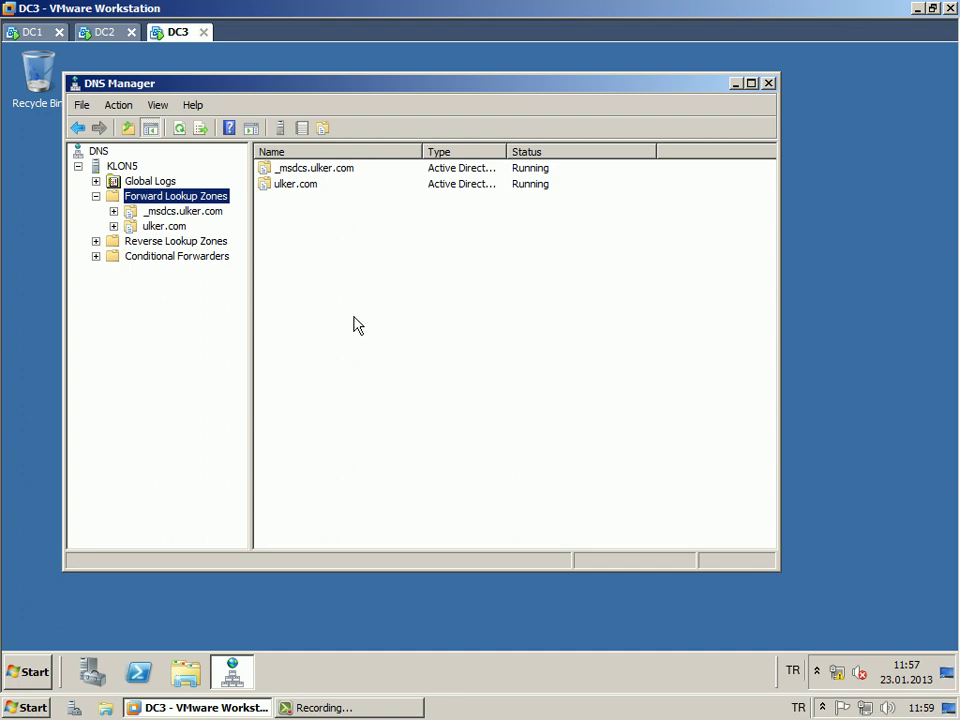
pyautogui.click(170, 228)
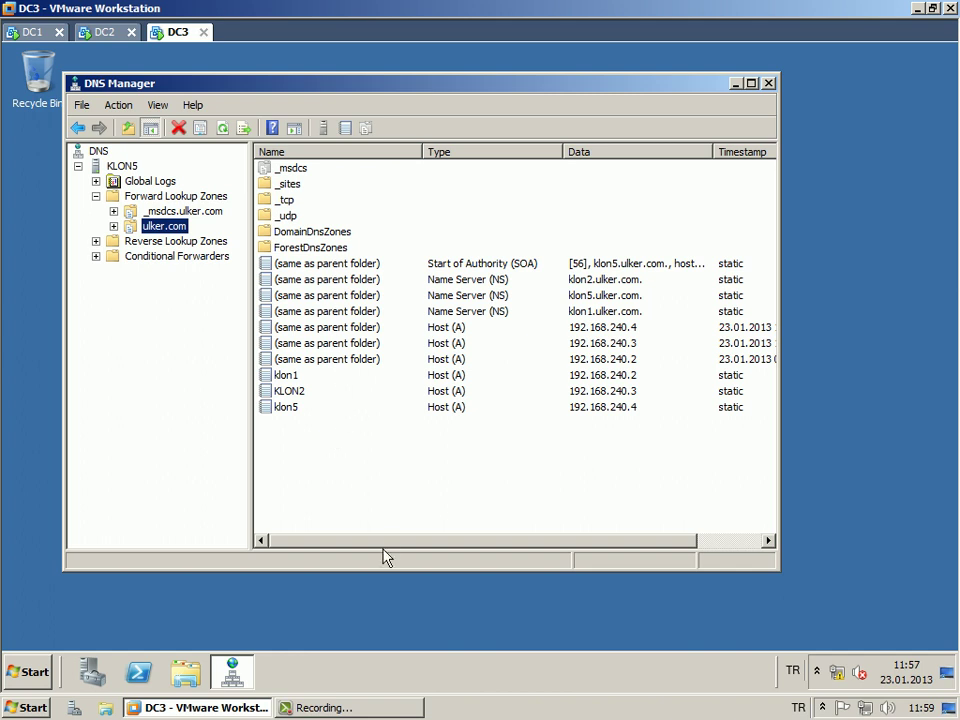
pyautogui.moveTo(385, 571); pyautogui.dragTo(382, 616)
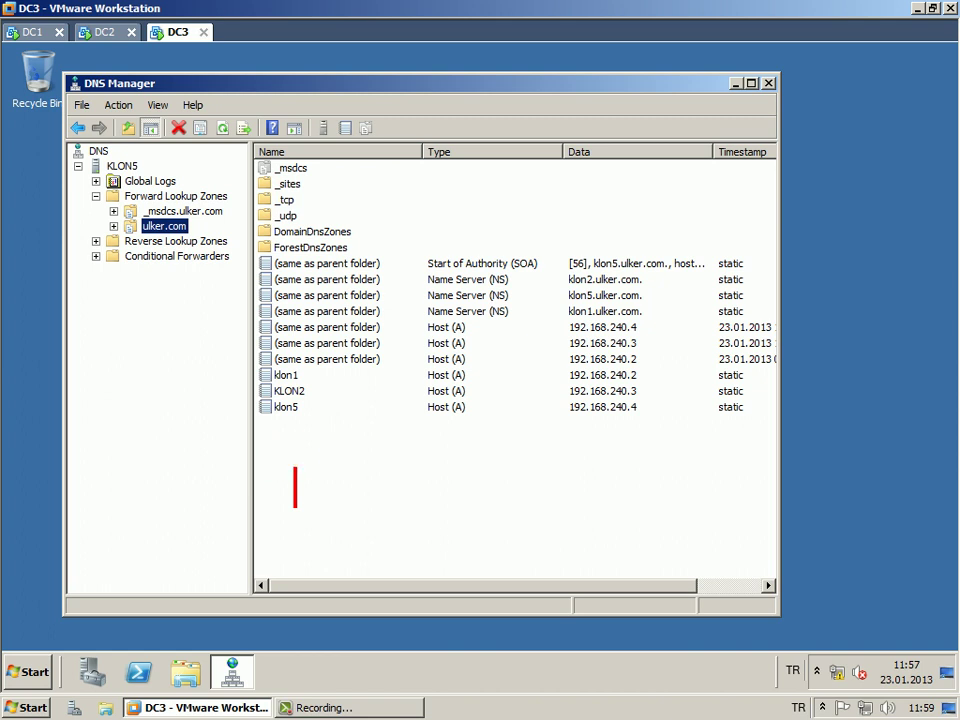
# Annotate 'netlogon' on screen, clear it, and switch to the DC1 machine.
pyautogui.write('netlogon')
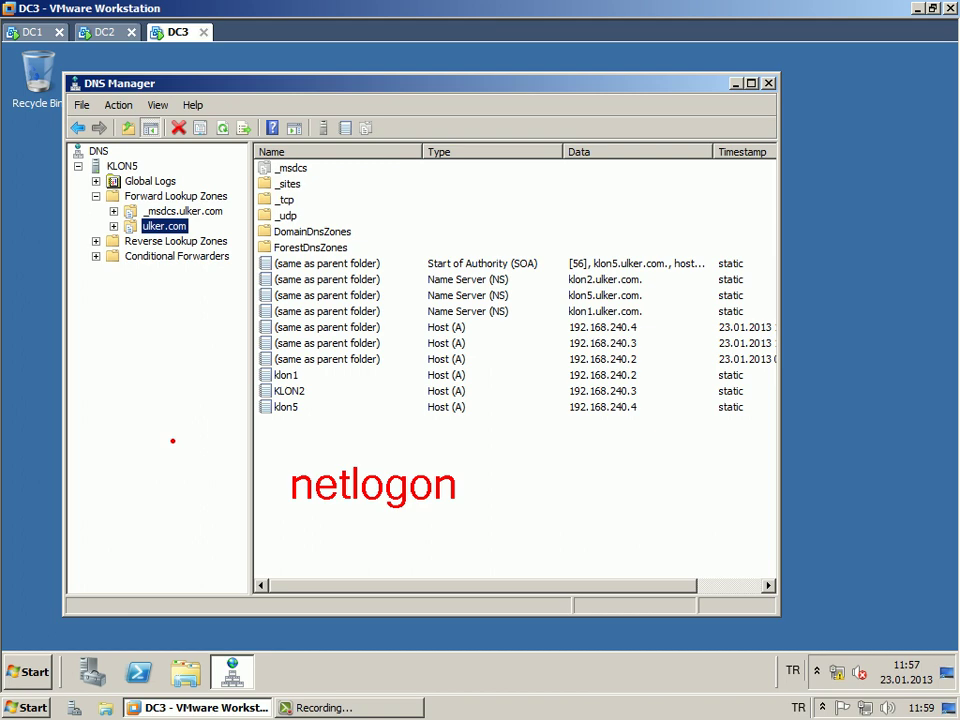
pyautogui.press('Escape')
pyautogui.click(34, 31)
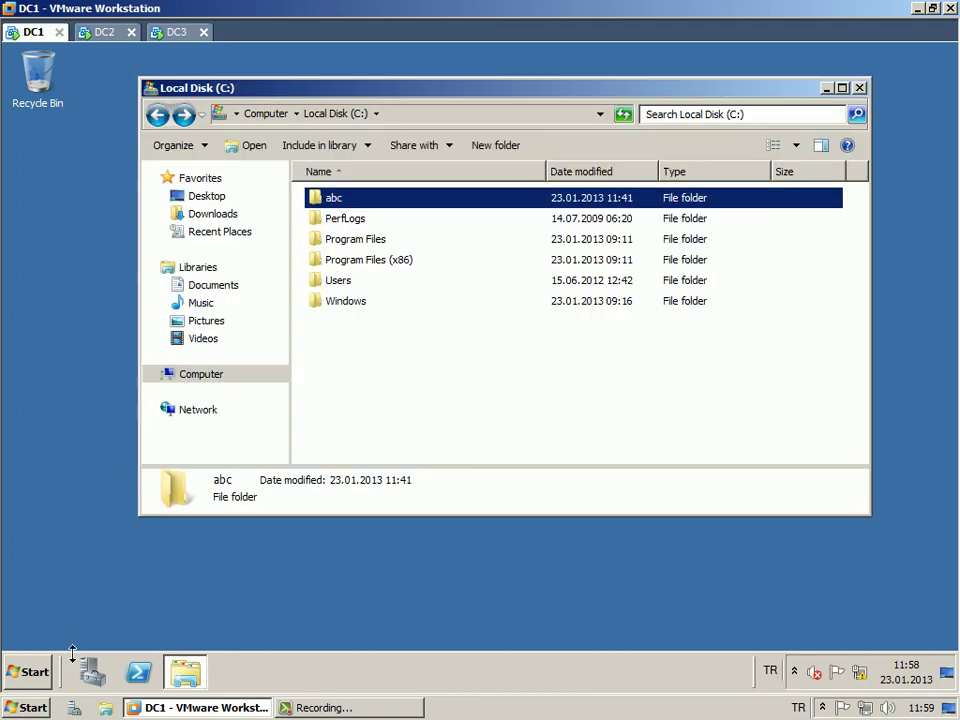
# On DC1, launch ADSI Edit from the Start menu and close the Local Disk (C:) window.
pyautogui.press('super')
pyautogui.moveTo(300, 514)
pyautogui.click(482, 300)
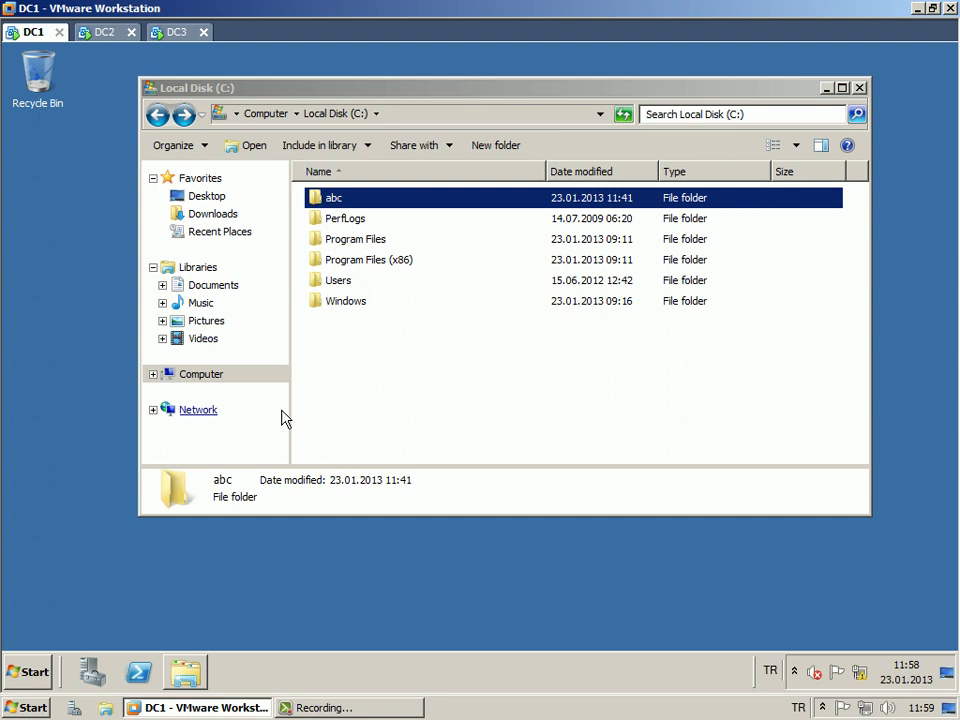
pyautogui.click(150, 88)
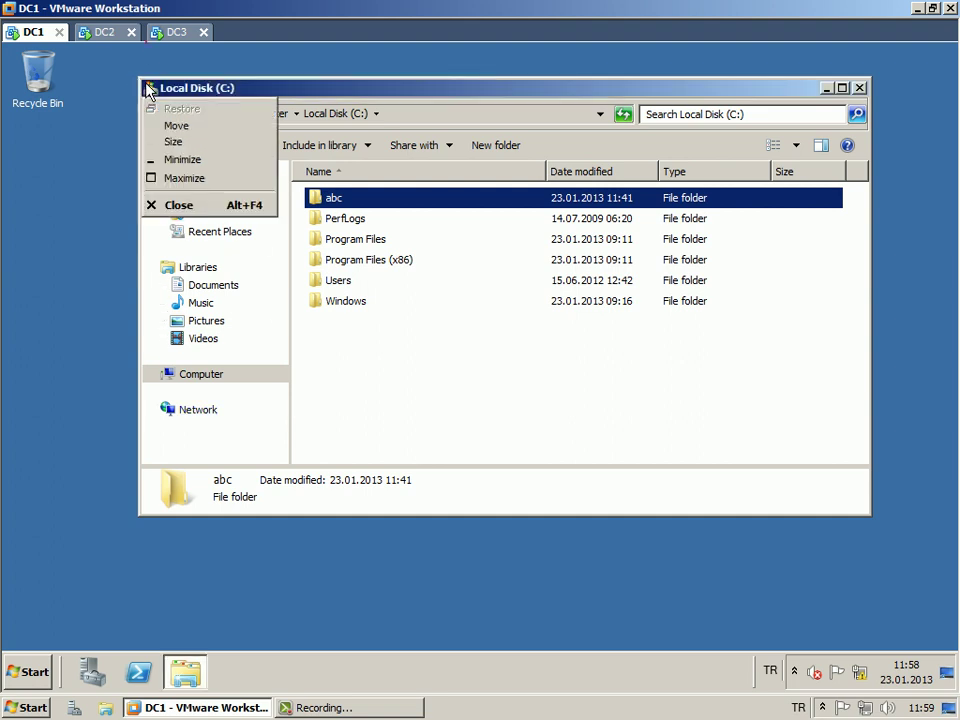
pyautogui.click(190, 206)
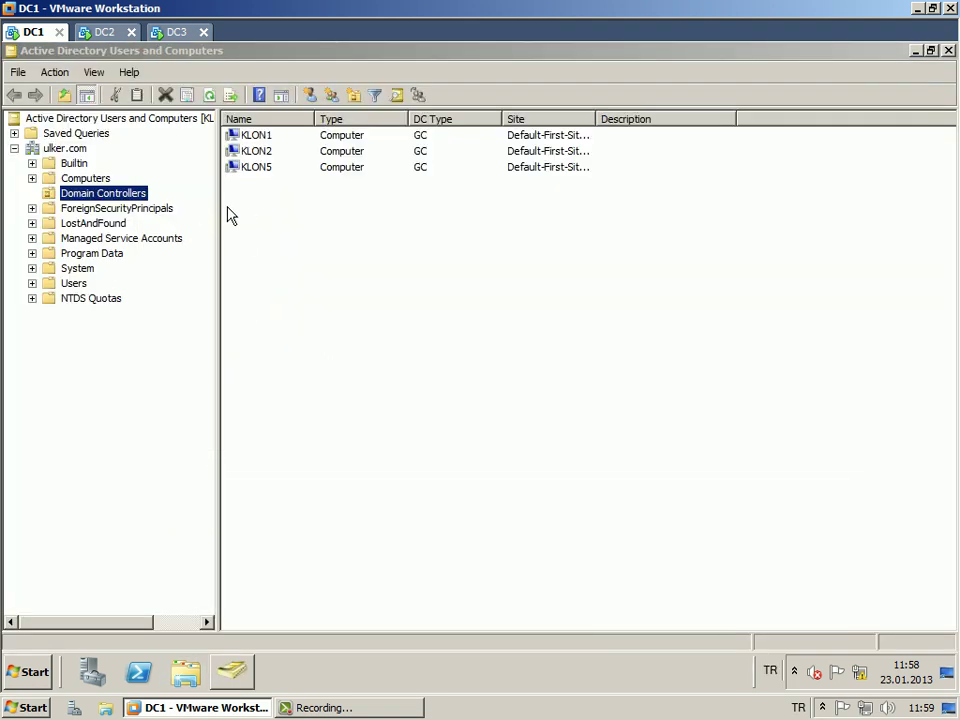
# Show the Users container and bring up the ulker.com domain's New > Organizational Unit menu.
pyautogui.moveTo(216, 205); pyautogui.dragTo(207, 205)
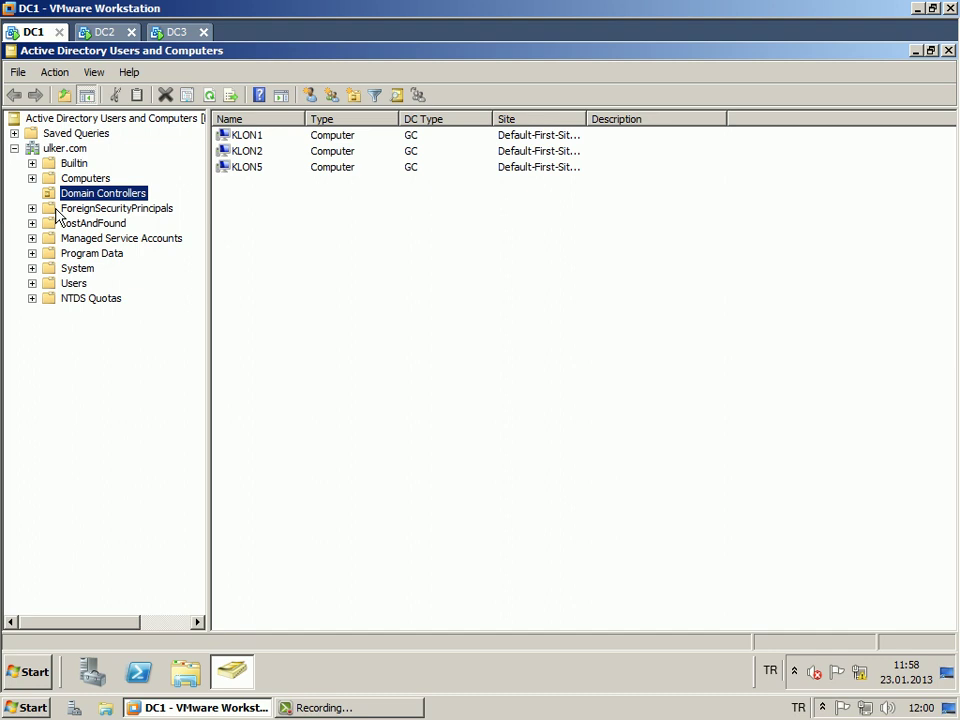
pyautogui.click(76, 284)
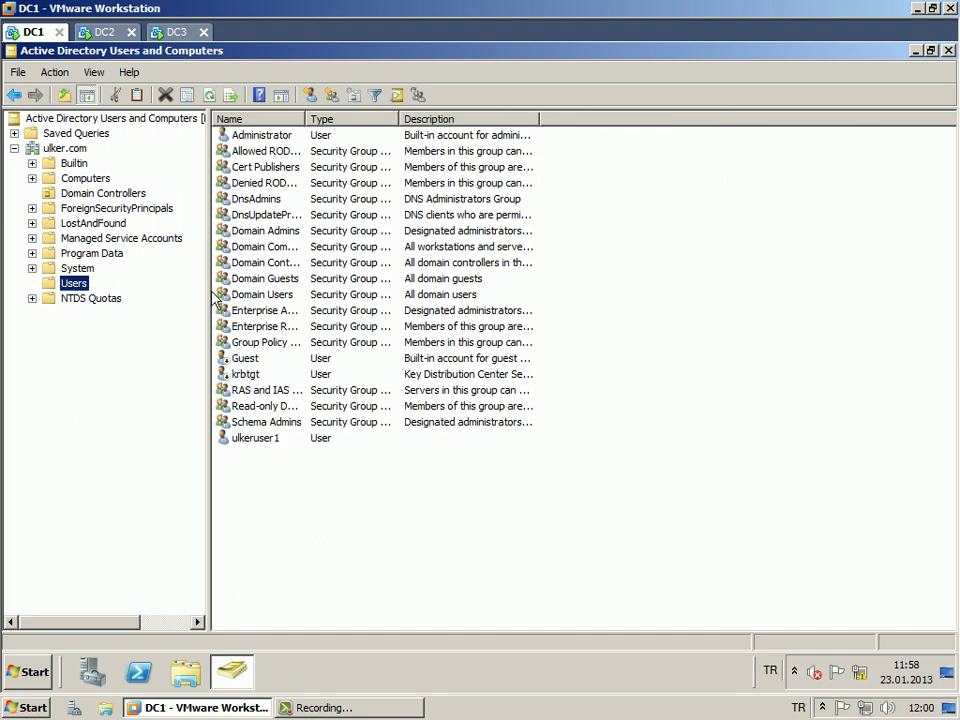
pyautogui.rightClick(78, 148)
pyautogui.moveTo(236, 262)
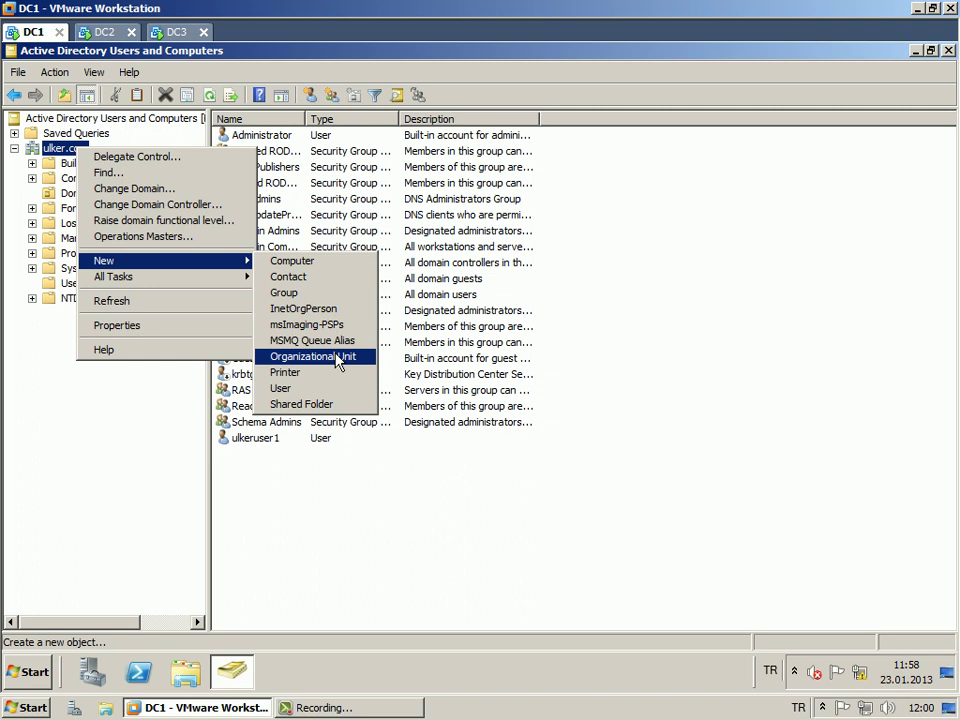
# Create the organizational unit 'Kullanicilar' under ulker.com and bring up its context menu.
pyautogui.click(338, 360)
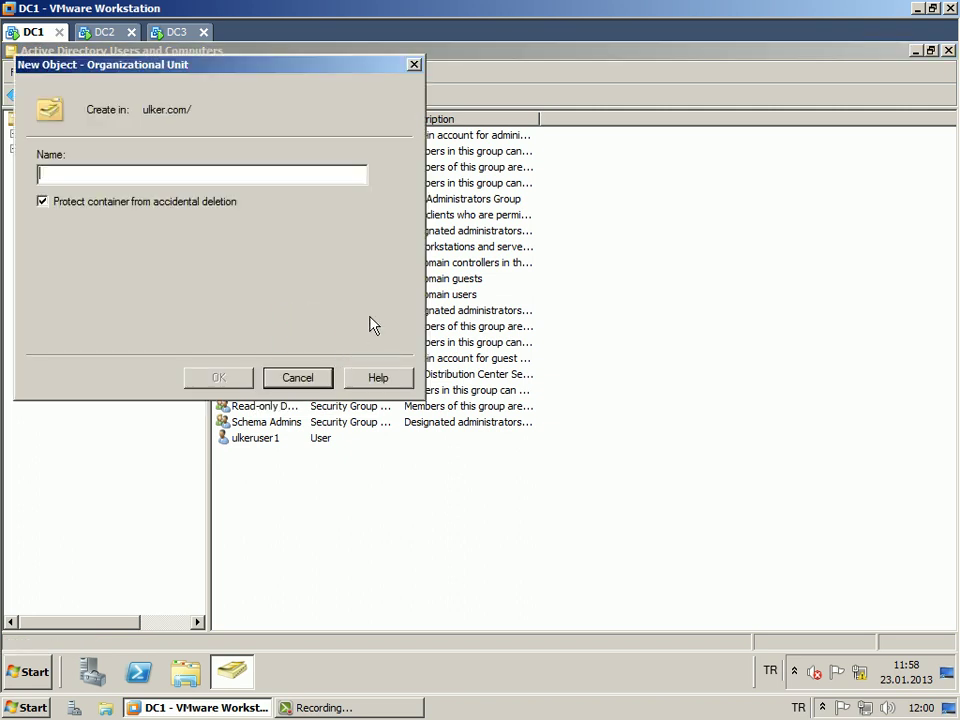
pyautogui.write('Kullan')
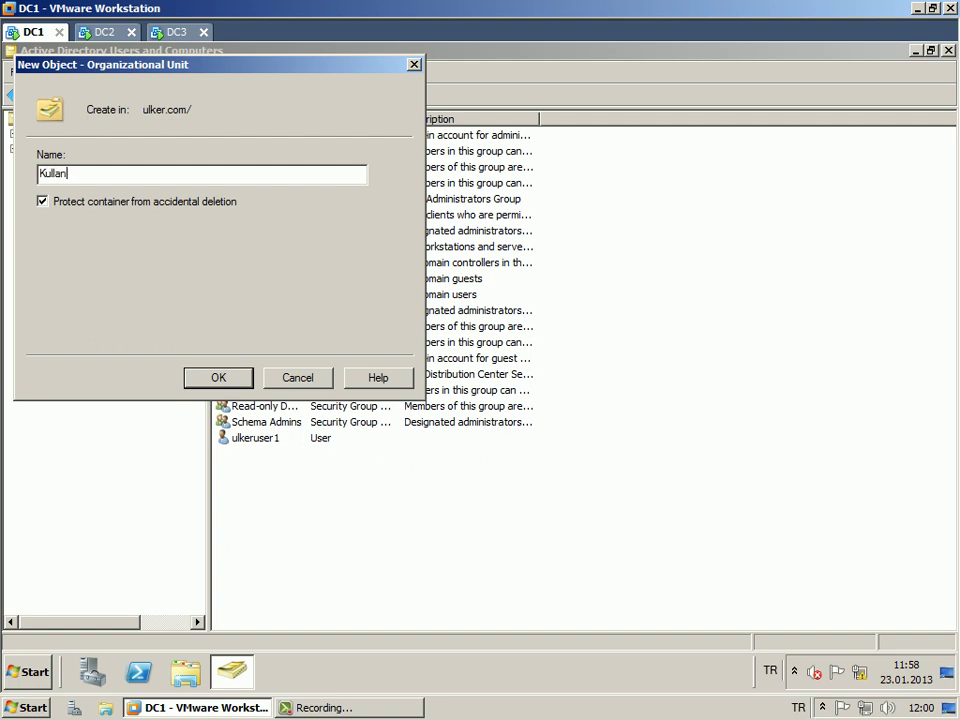
pyautogui.write('icilar')
pyautogui.press('Return')
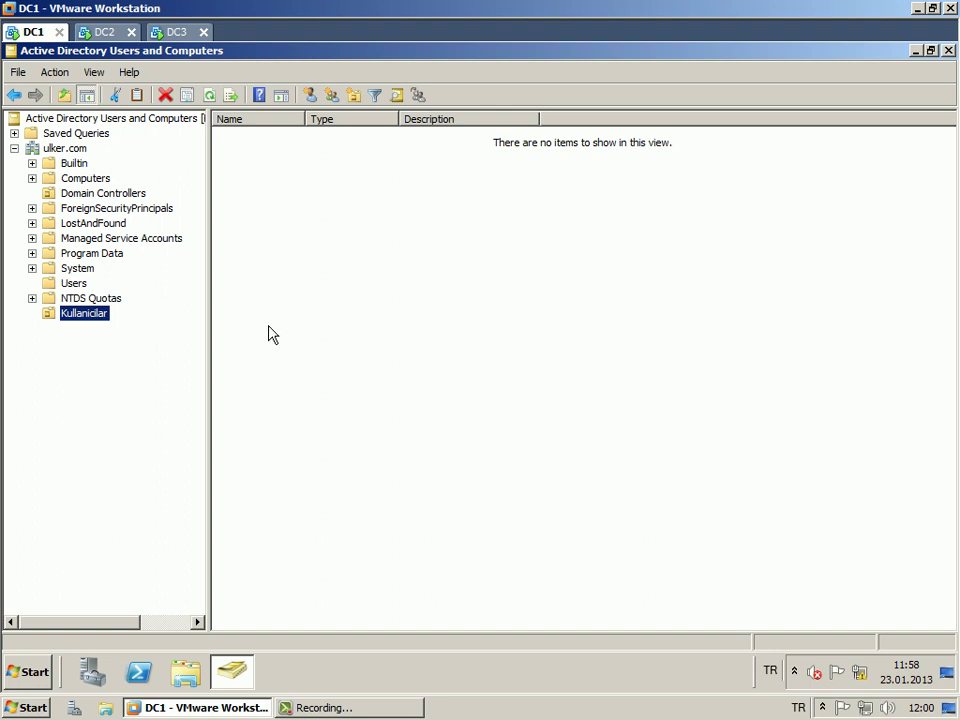
pyautogui.rightClick(97, 315)
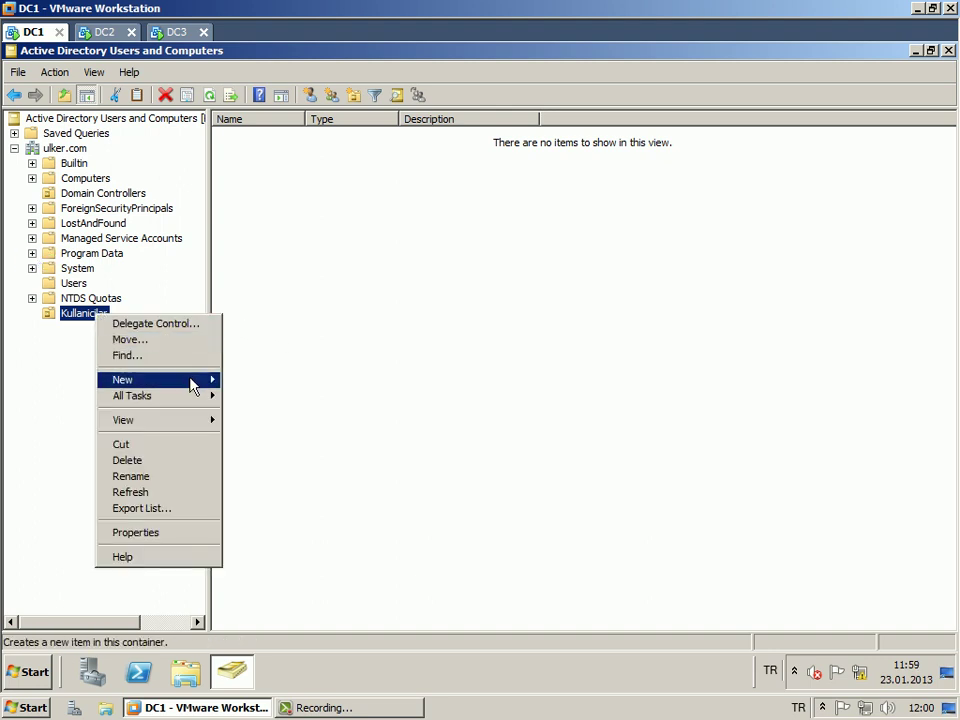
# Create user 'test' with logon name 'test' in Kullanicilar, setting and confirming its password.
pyautogui.moveTo(190, 380)
pyautogui.click(250, 507)
pyautogui.moveTo(176, 64); pyautogui.dragTo(384, 97)
pyautogui.write('test')
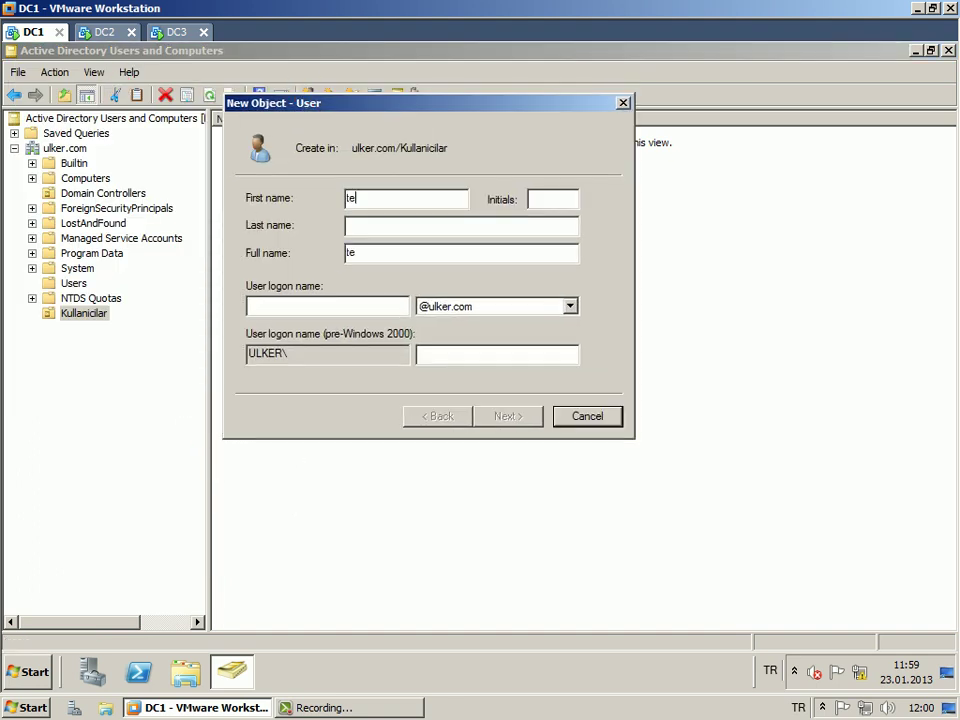
pyautogui.press('Tab')
pyautogui.press('Tab')
pyautogui.press('Tab')
pyautogui.press('Tab')
pyautogui.write('test')
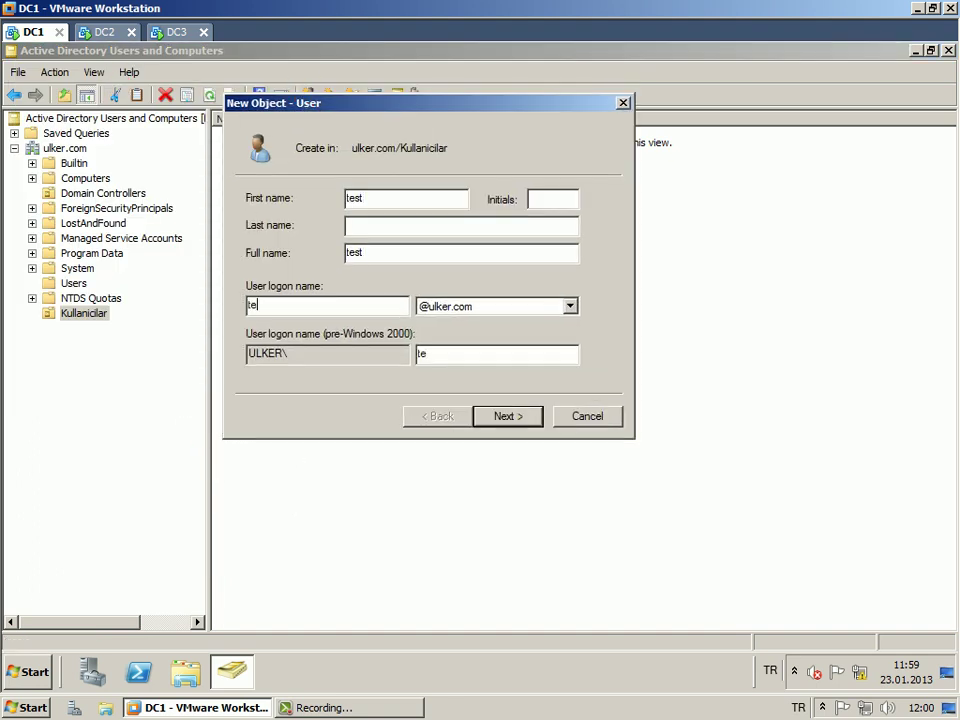
pyautogui.press('Return')
pyautogui.write('123')
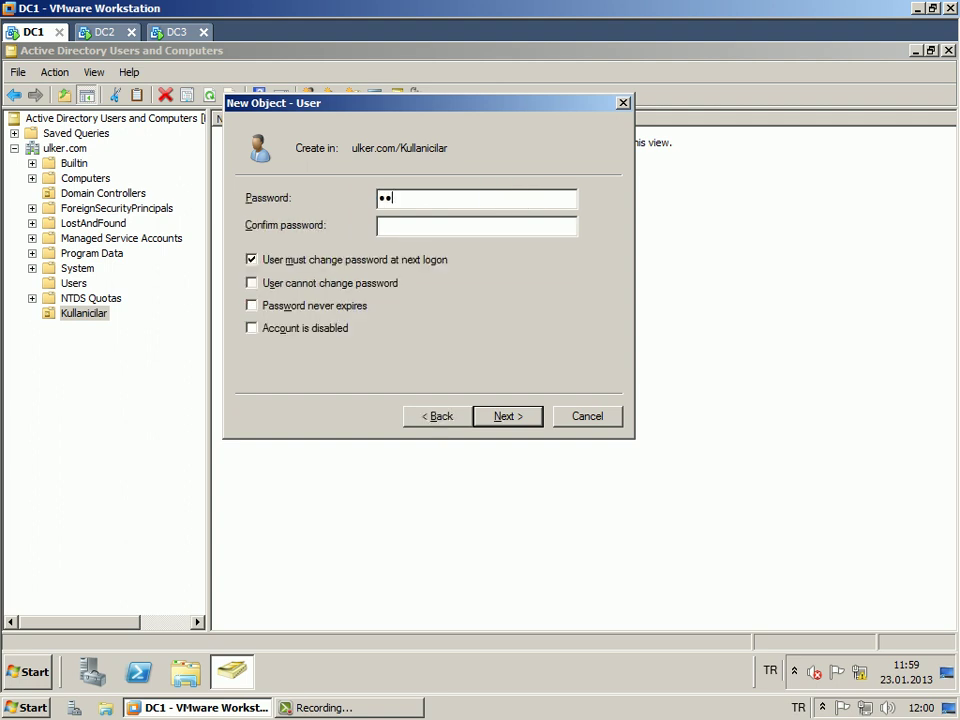
pyautogui.press('BackSpace')
pyautogui.press('BackSpace')
pyautogui.press('BackSpace')
pyautogui.write('123456789')
pyautogui.press('Tab')
pyautogui.write('123456789')
pyautogui.press('Tab')
pyautogui.press('space')
pyautogui.press('Return')
pyautogui.press('Return')
# Select the test user and open its Properties.
pyautogui.click(289, 249)
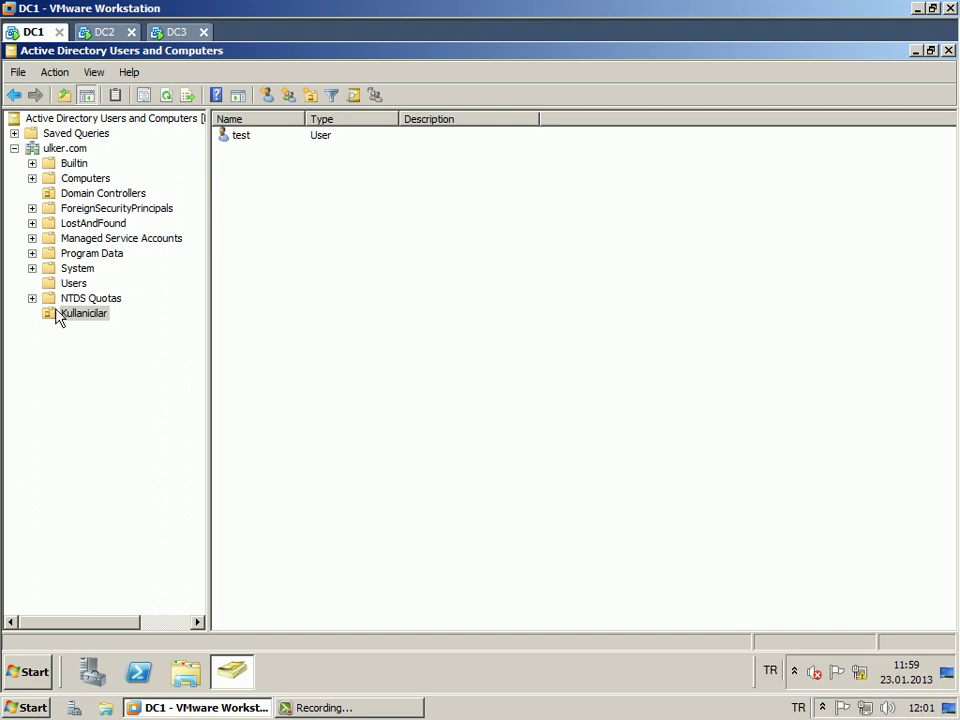
pyautogui.click(246, 140)
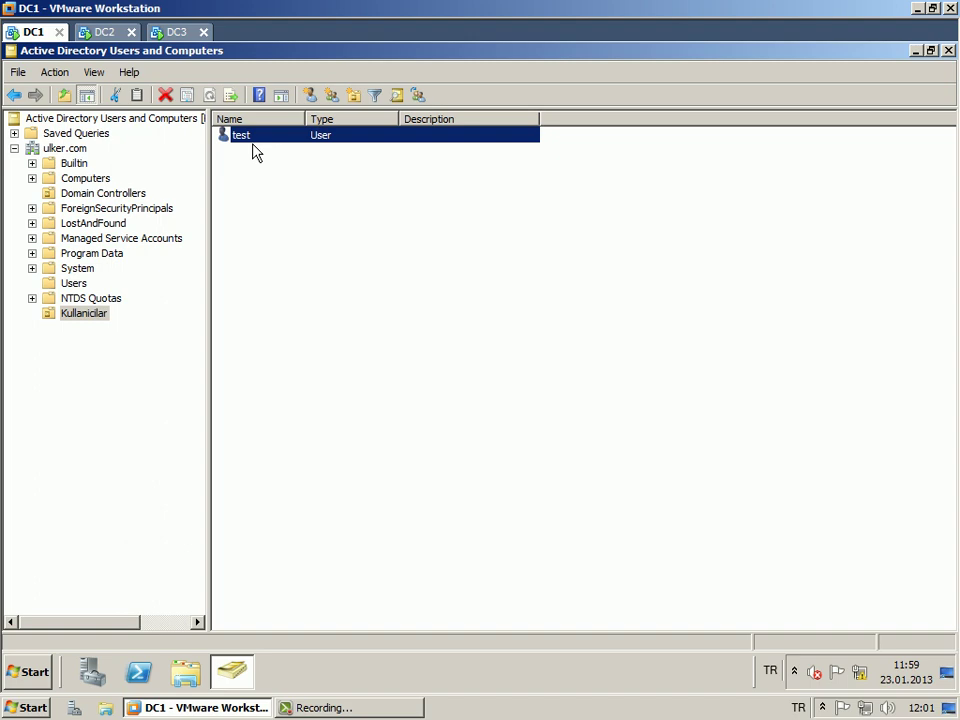
pyautogui.rightClick(253, 146)
pyautogui.click(311, 362)
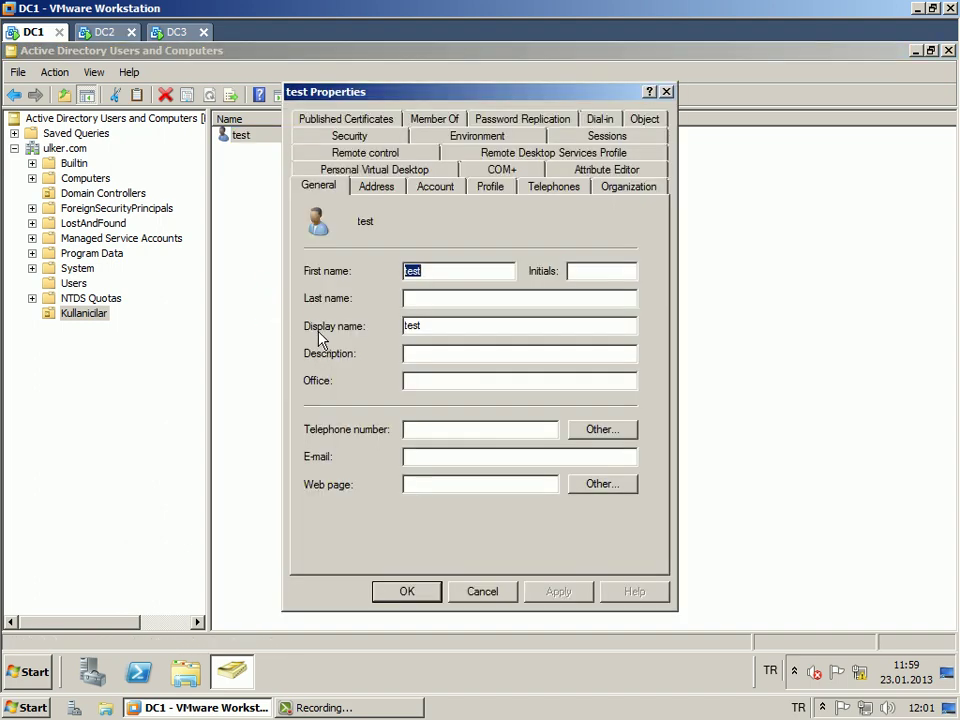
# Enter description 'test kullanicisi' and office 'ofis' on the General tab.
pyautogui.moveTo(448, 92); pyautogui.dragTo(653, 79)
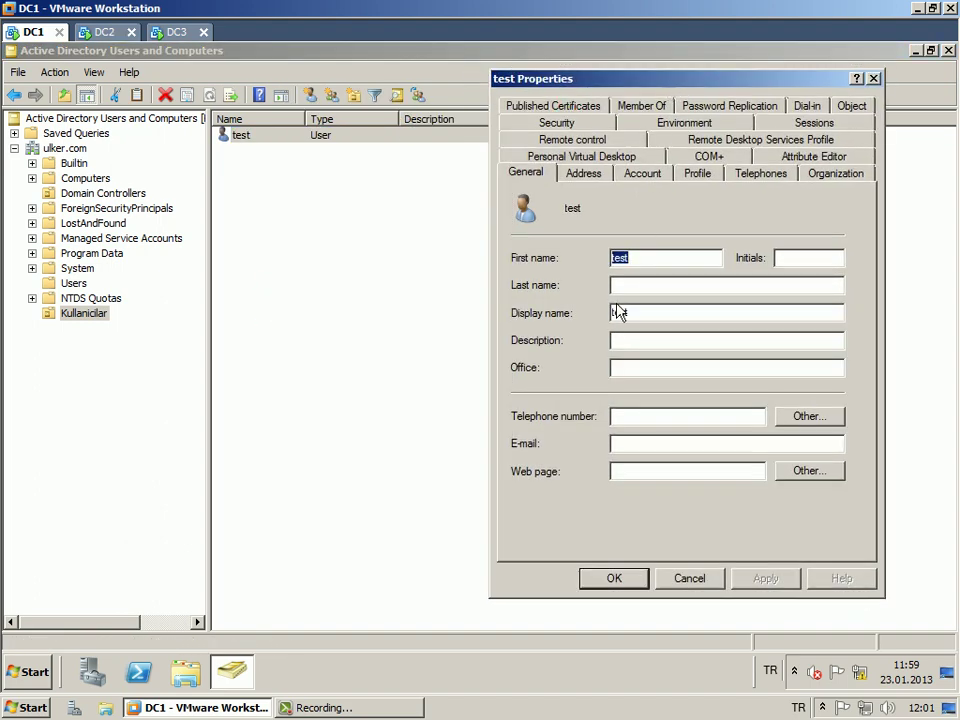
pyautogui.click(615, 340)
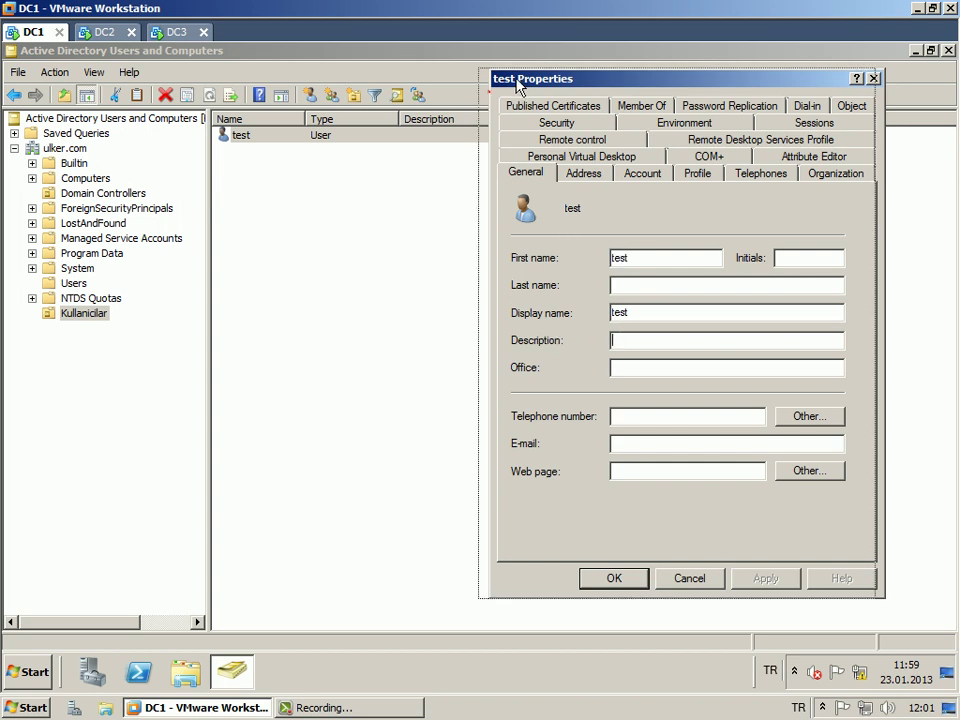
pyautogui.moveTo(527, 85); pyautogui.dragTo(450, 80)
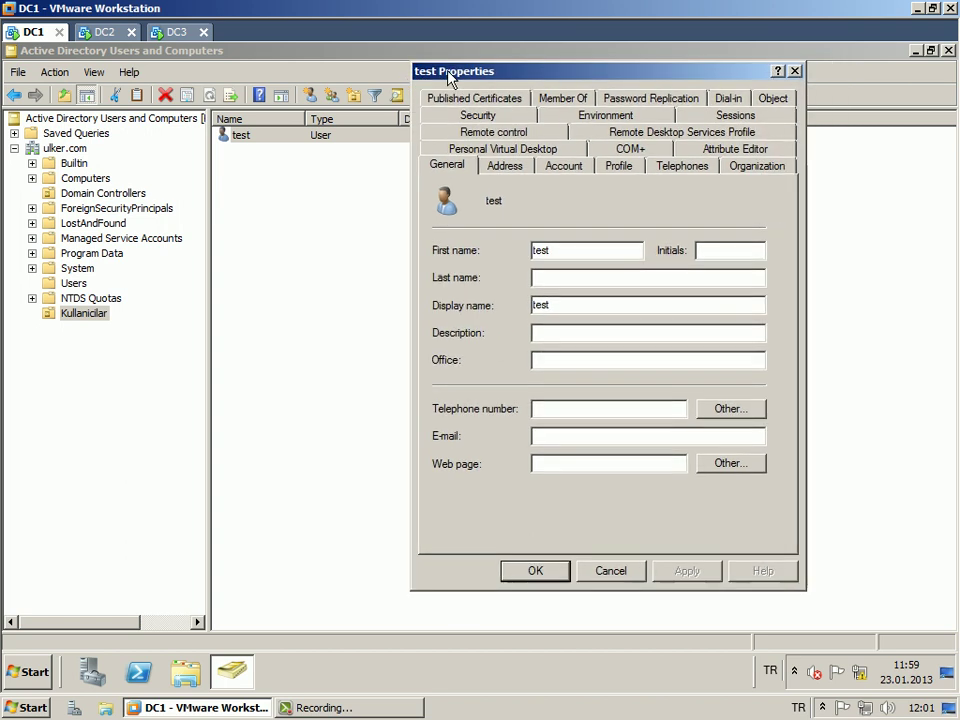
pyautogui.click(528, 330)
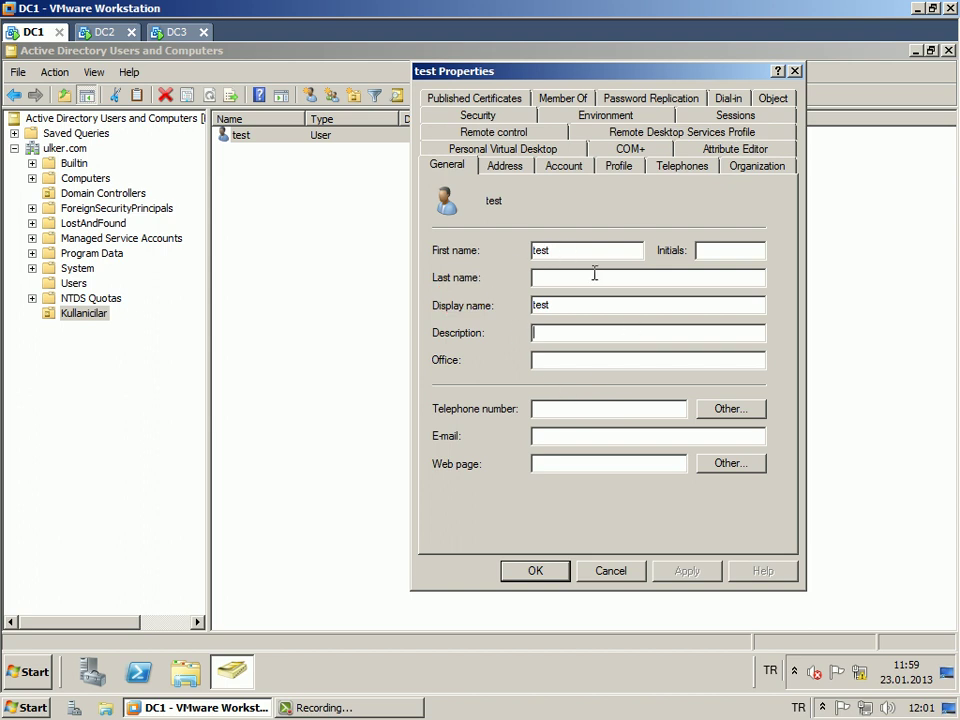
pyautogui.write('test kullanicisi')
pyautogui.press('Tab')
pyautogui.write('ofis')
pyautogui.press('Tab')
pyautogui.press('Tab')
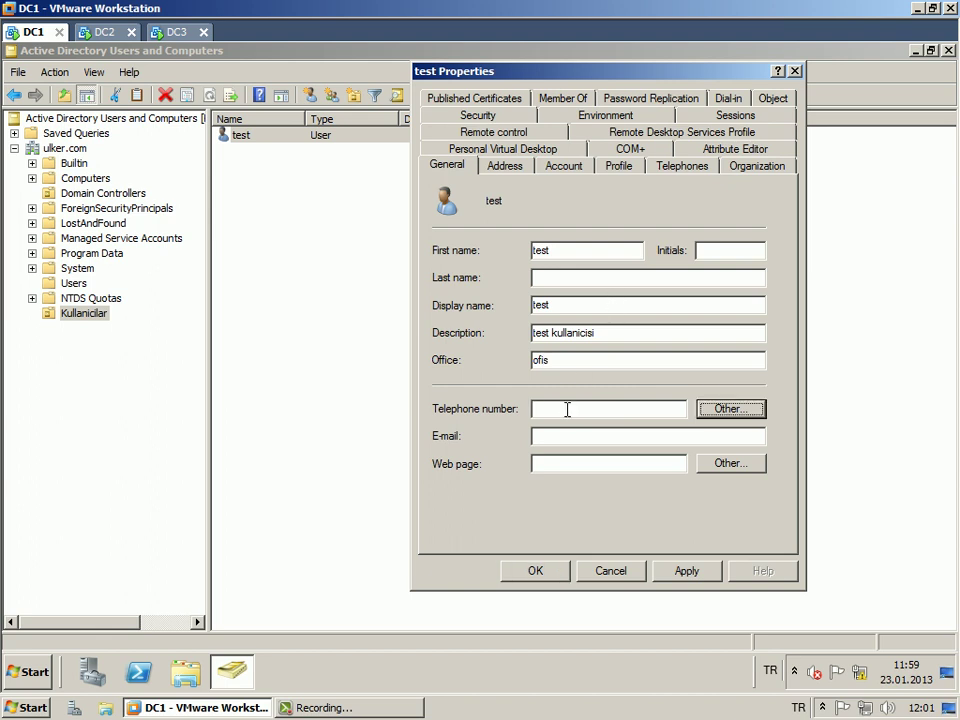
pyautogui.click(566, 412)
pyautogui.write('14313,156456')
pyautogui.click(563, 409)
pyautogui.press('BackSpace')
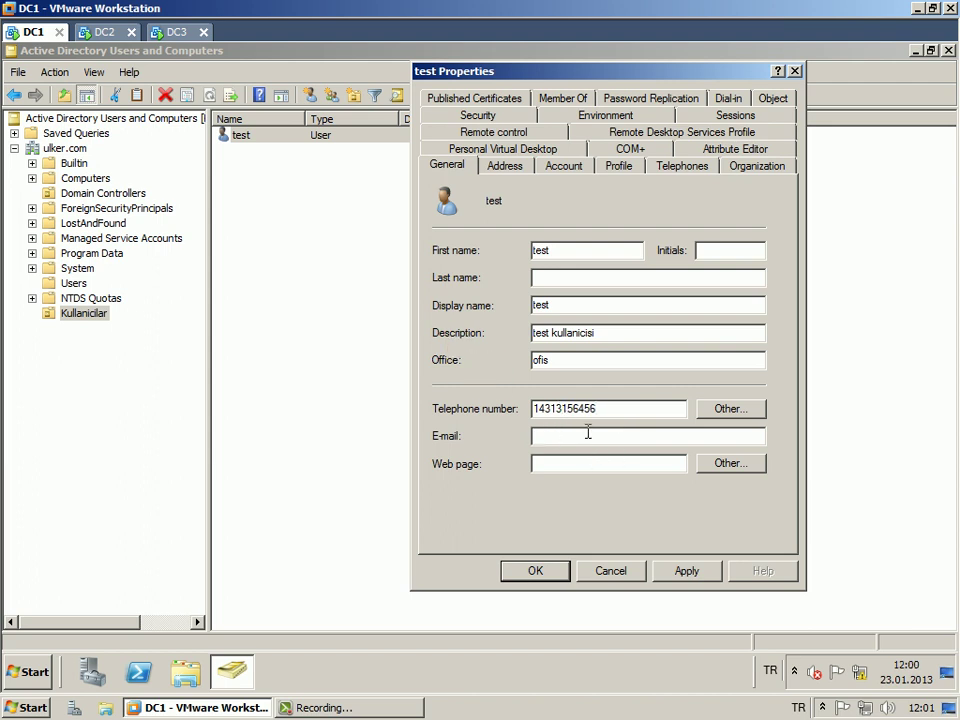
pyautogui.write('test@test.com')
pyautogui.click(540, 463)
pyautogui.write('www.gmail.com')
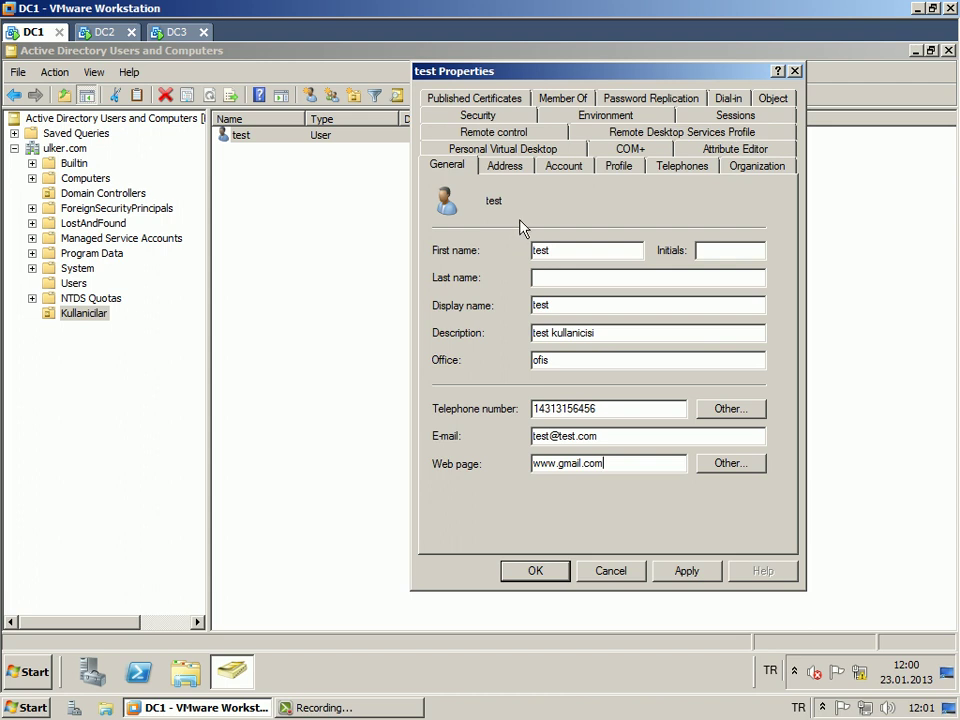
pyautogui.click(506, 166)
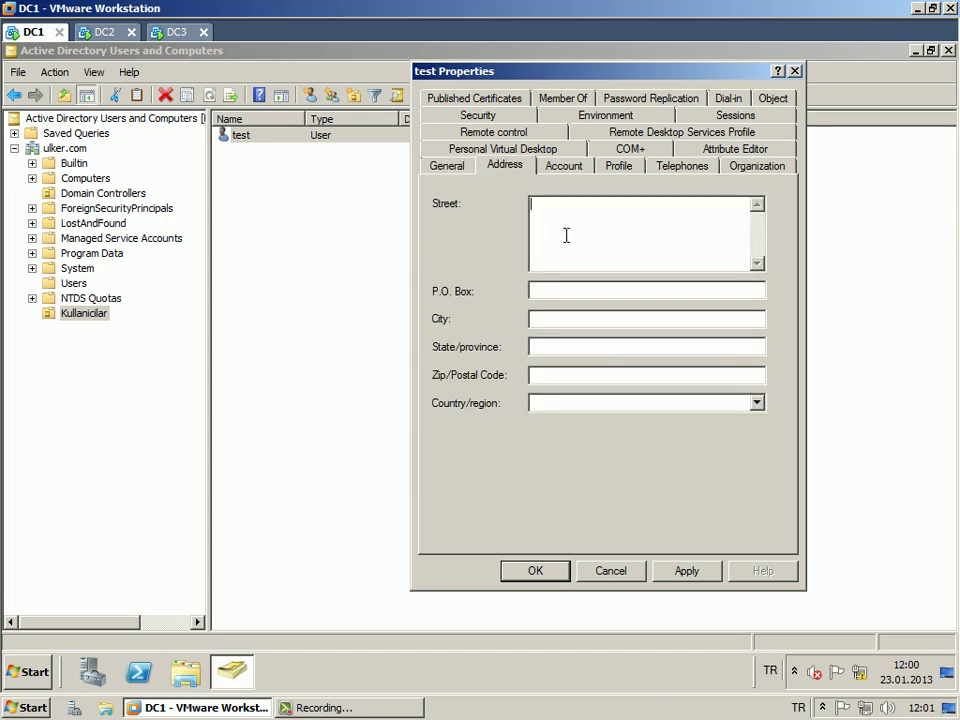
# Fill Street, City and State/province with the placeholder text 'adres'.
pyautogui.click(561, 236)
pyautogui.write('adres')
pyautogui.moveTo(549, 202); pyautogui.dragTo(463, 214)
pyautogui.hotkey('ctrl', 'c')
pyautogui.click(578, 319)
pyautogui.hotkey('ctrl', 'v')
pyautogui.click(566, 349)
pyautogui.hotkey('ctrl', 'v')
# Enter a numeric postal code and set the country/region to American Samoa.
pyautogui.click(568, 379)
pyautogui.hotkey('ctrl', 'v')
pyautogui.moveTo(527, 384); pyautogui.dragTo(527, 384)
pyautogui.write('6+546+52')
pyautogui.press('BackSpace')
pyautogui.press('BackSpace')
pyautogui.press('BackSpace')
pyautogui.press('BackSpace')
pyautogui.press('BackSpace')
pyautogui.press('BackSpace')
pyautogui.press('BackSpace')
pyautogui.press('BackSpace')
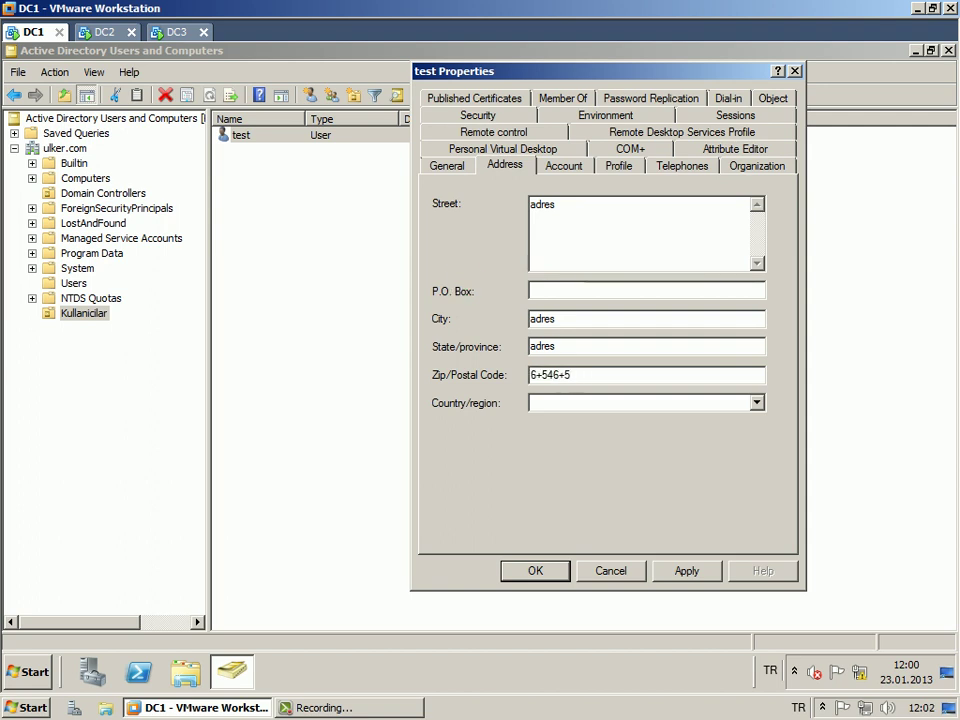
pyautogui.write('56465436')
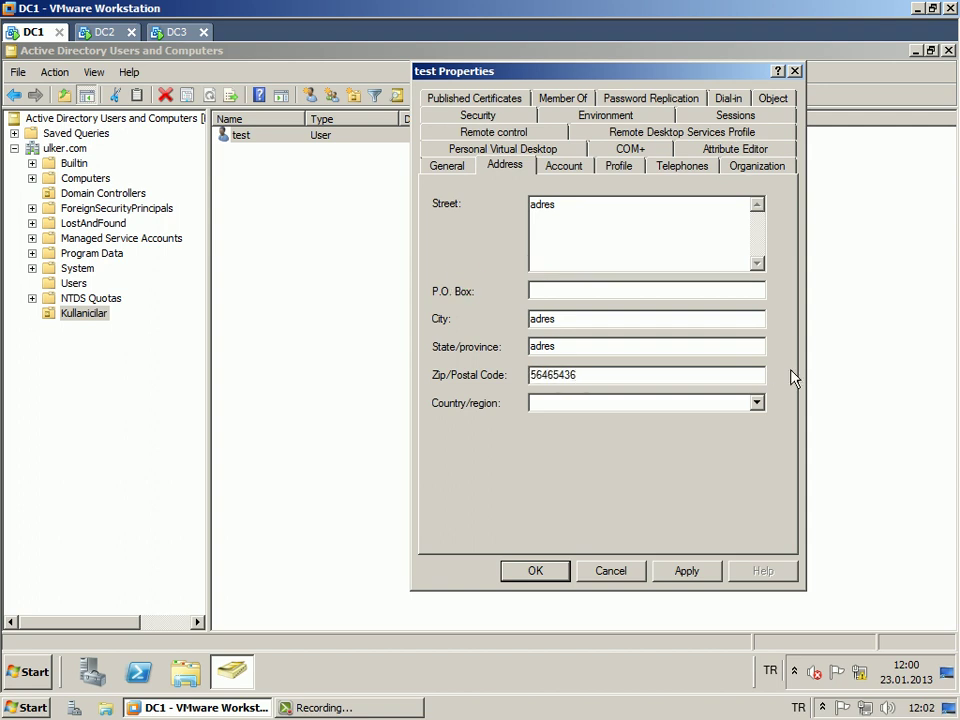
pyautogui.click(699, 403)
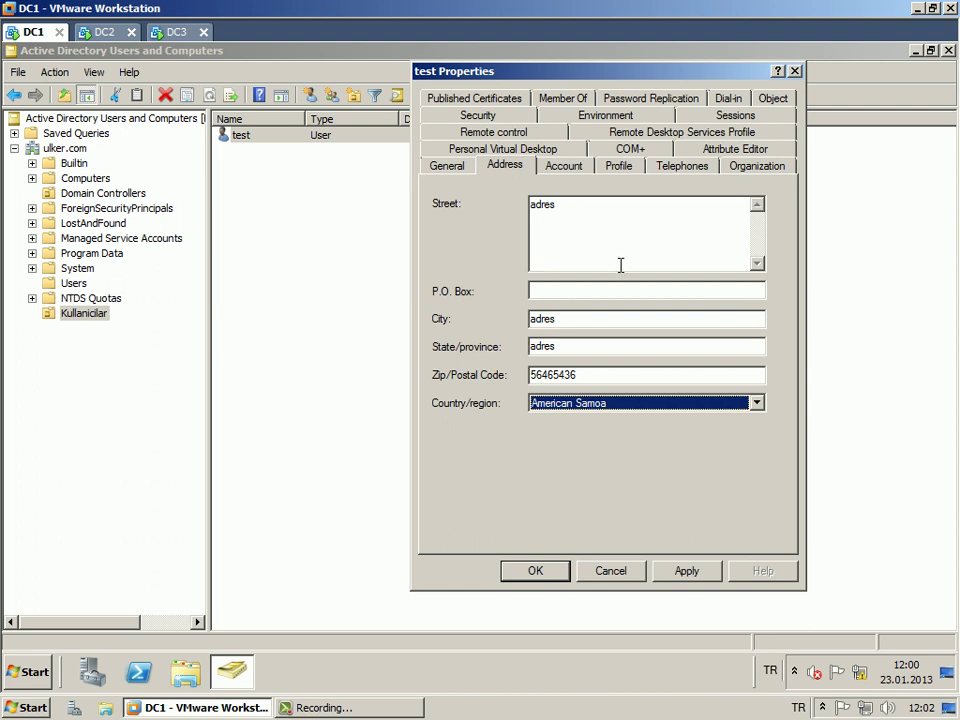
pyautogui.click(678, 167)
pyautogui.click(739, 168)
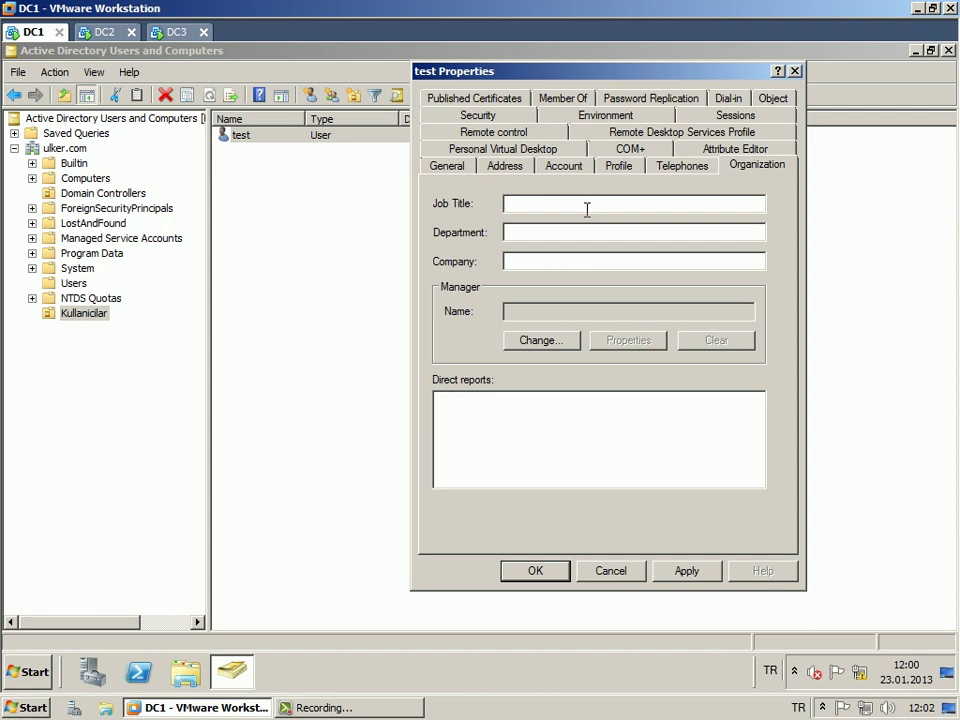
# Set job title 'copcu', department 'belediye' and company 'kadikoy belediyesi'.
pyautogui.write('copcu')
pyautogui.click(563, 238)
pyautogui.write('belediye')
pyautogui.click(548, 262)
pyautogui.write('kadikoy belediyesi')
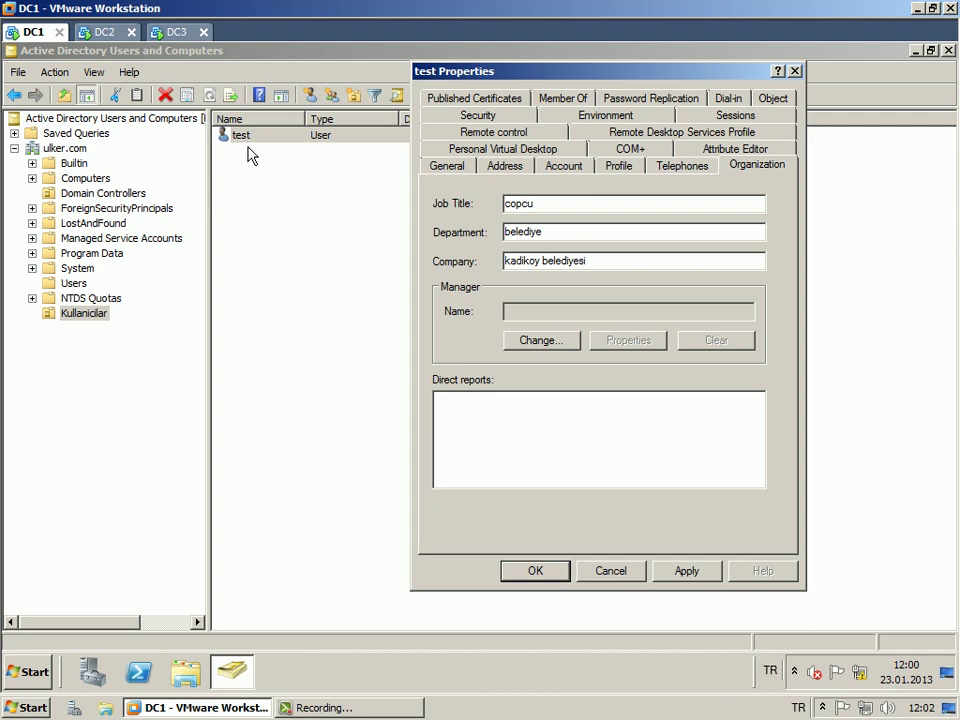
# Review the personal virtual desktop settings, then save and close the user's properties.
pyautogui.click(550, 580)
pyautogui.click(515, 149)
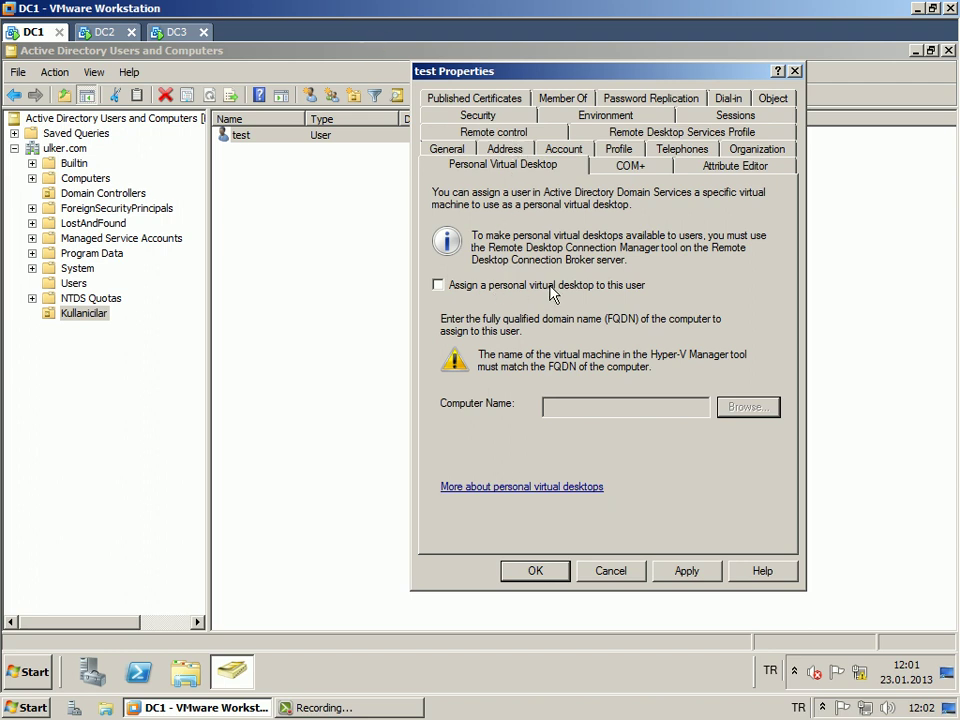
pyautogui.click(537, 571)
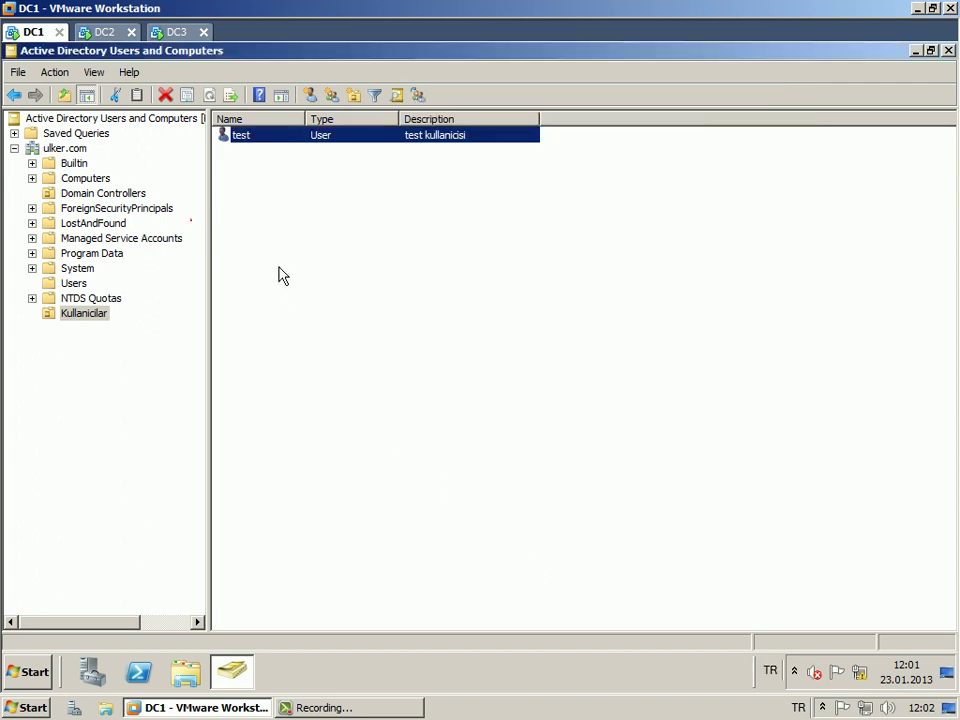
pyautogui.click(274, 210)
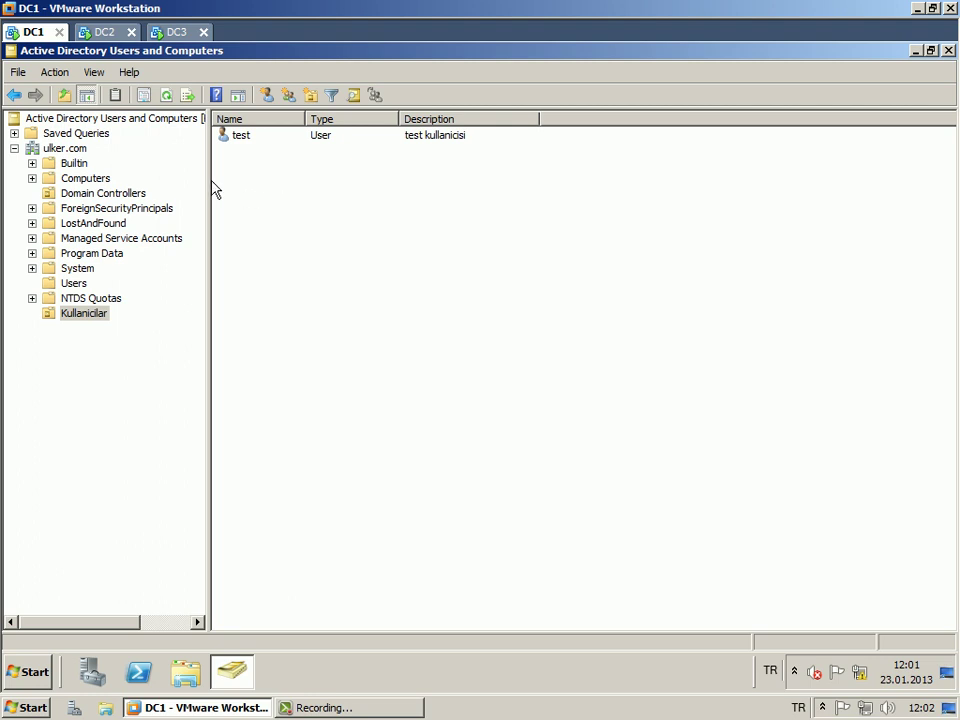
# Narrow the tree pane and select Kullanicilar to list the test user.
pyautogui.moveTo(207, 178); pyautogui.dragTo(199, 178)
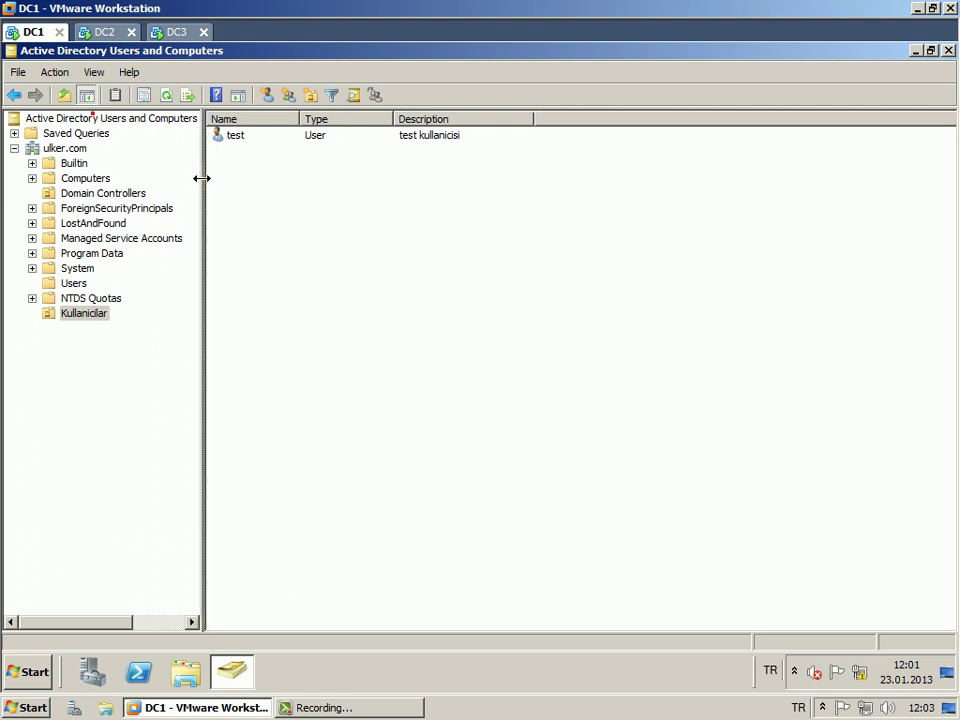
pyautogui.click(86, 313)
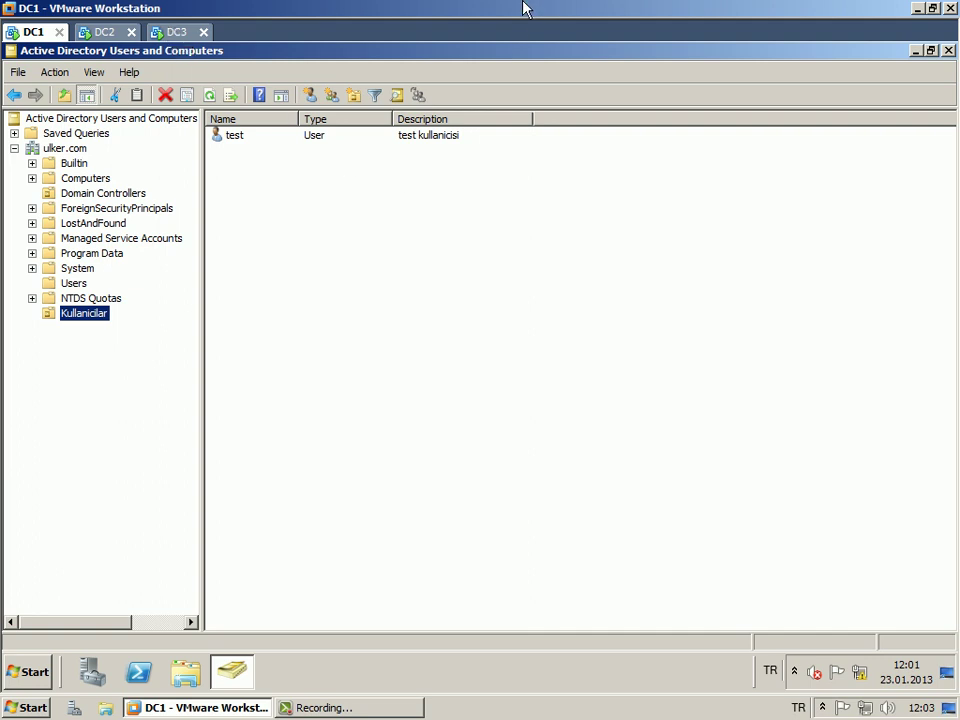
pyautogui.hotkey('ctrl', '2')
pyautogui.moveTo(428, 178)
pyautogui.mouseDown()
pyautogui.moveTo(377, 290)
pyautogui.moveTo(636, 370)
pyautogui.moveTo(583, 289)
pyautogui.moveTo(636, 370)
pyautogui.mouseUp()
pyautogui.moveTo(388, 298); pyautogui.dragTo(424, 343)
pyautogui.moveTo(444, 298); pyautogui.dragTo(477, 343)
pyautogui.moveTo(496, 300); pyautogui.dragTo(525, 349)
pyautogui.moveTo(340, 219); pyautogui.dragTo(400, 292)
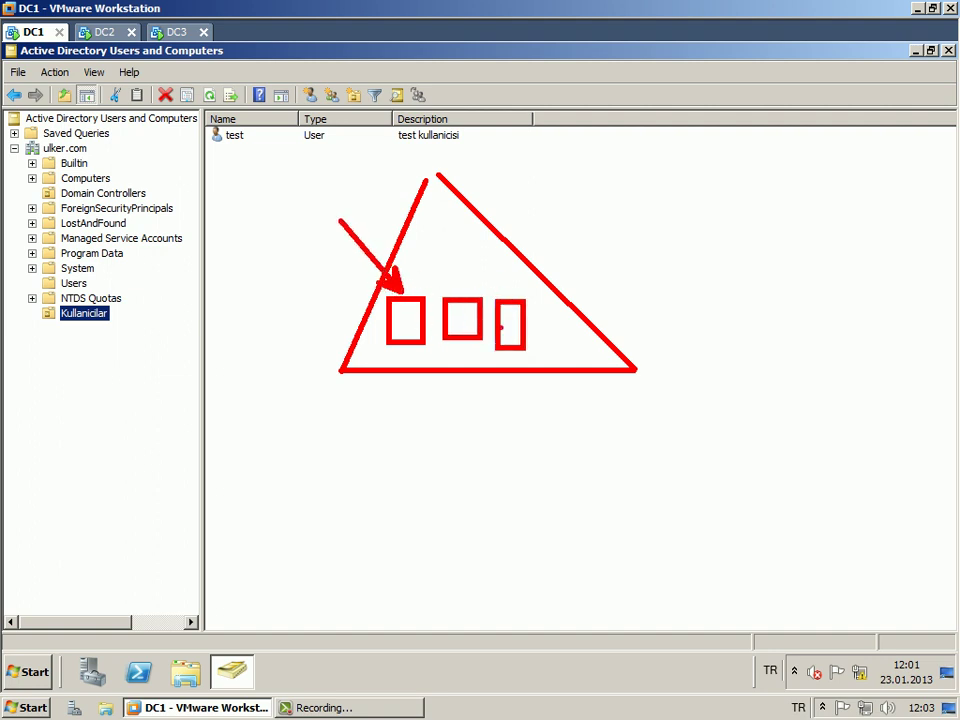
pyautogui.click(403, 315)
pyautogui.moveTo(332, 276)
pyautogui.mouseDown()
pyautogui.moveTo(343, 279)
pyautogui.moveTo(336, 290)
pyautogui.mouseUp()
pyautogui.write('t')
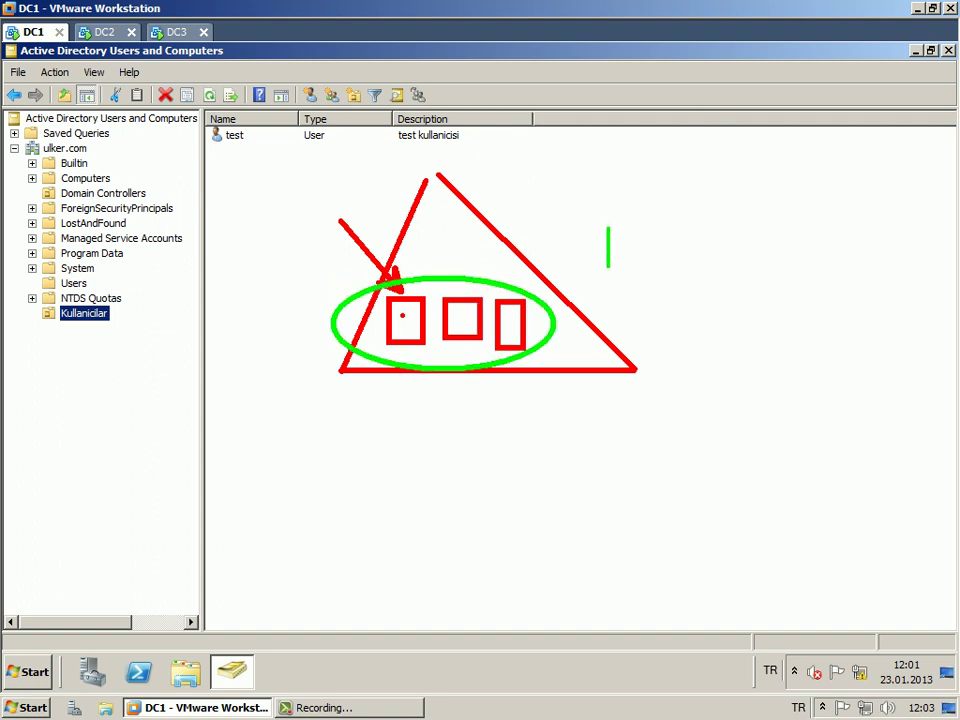
pyautogui.write('15sn')
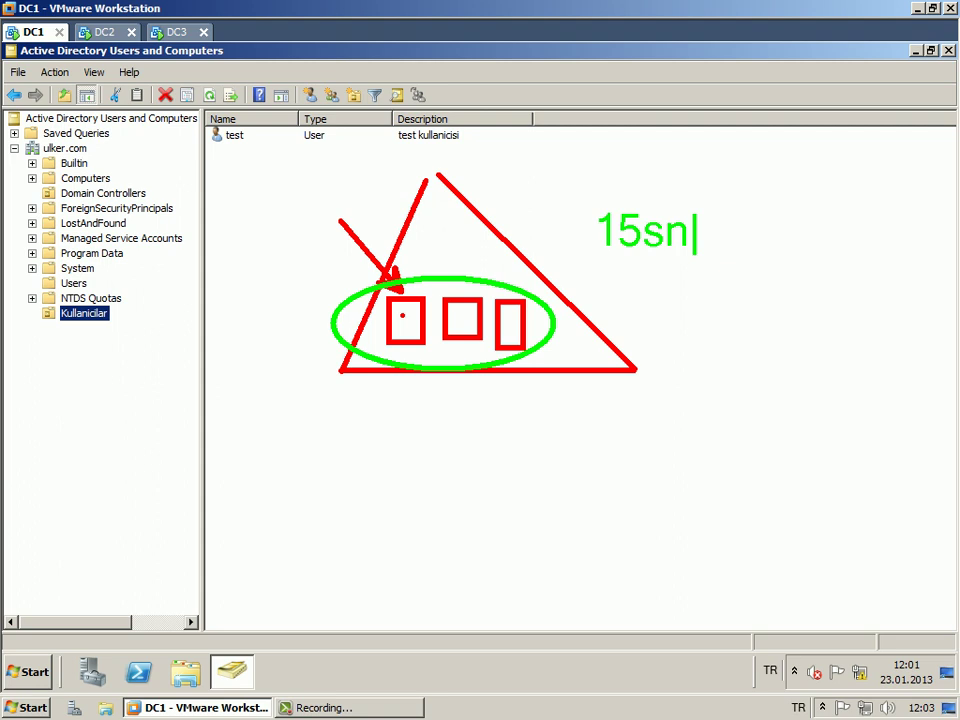
pyautogui.press('Escape')
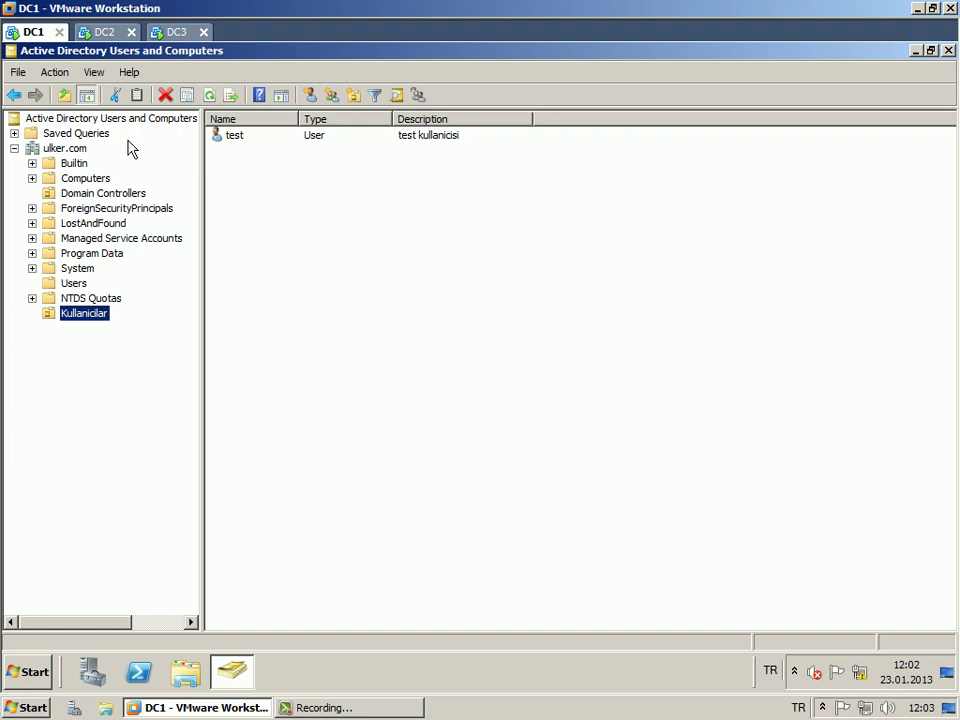
pyautogui.click(108, 34)
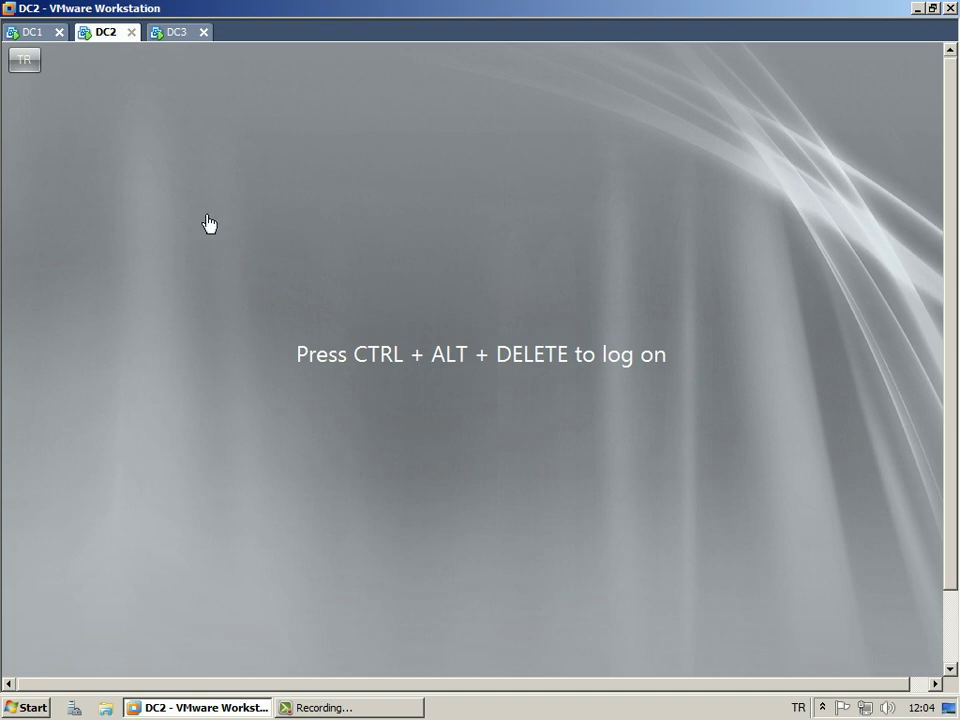
pyautogui.click(172, 33)
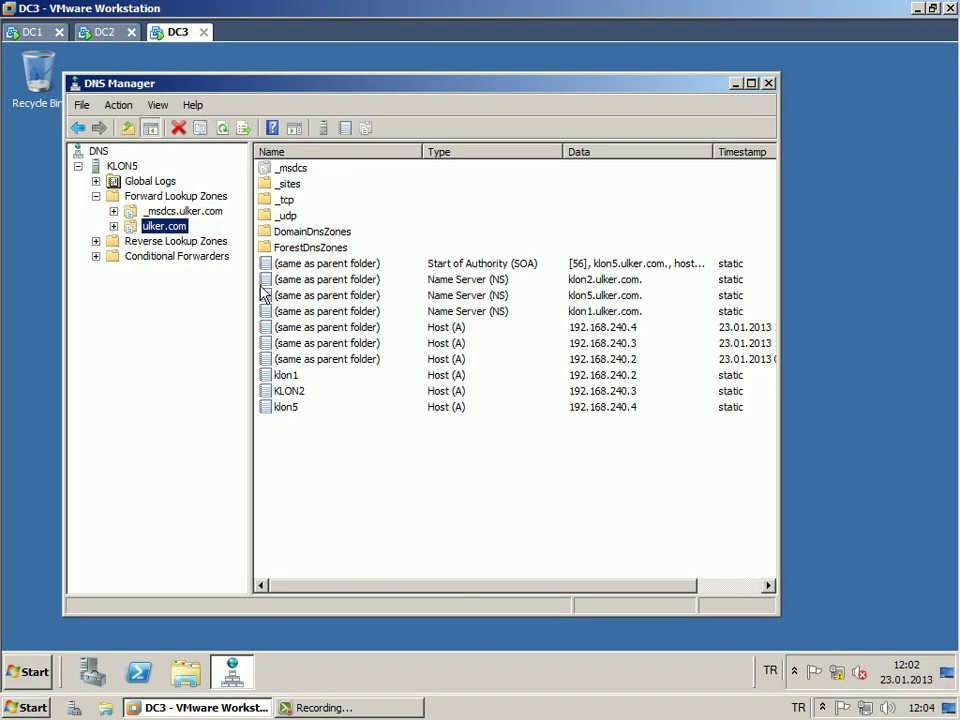
pyautogui.click(14, 30)
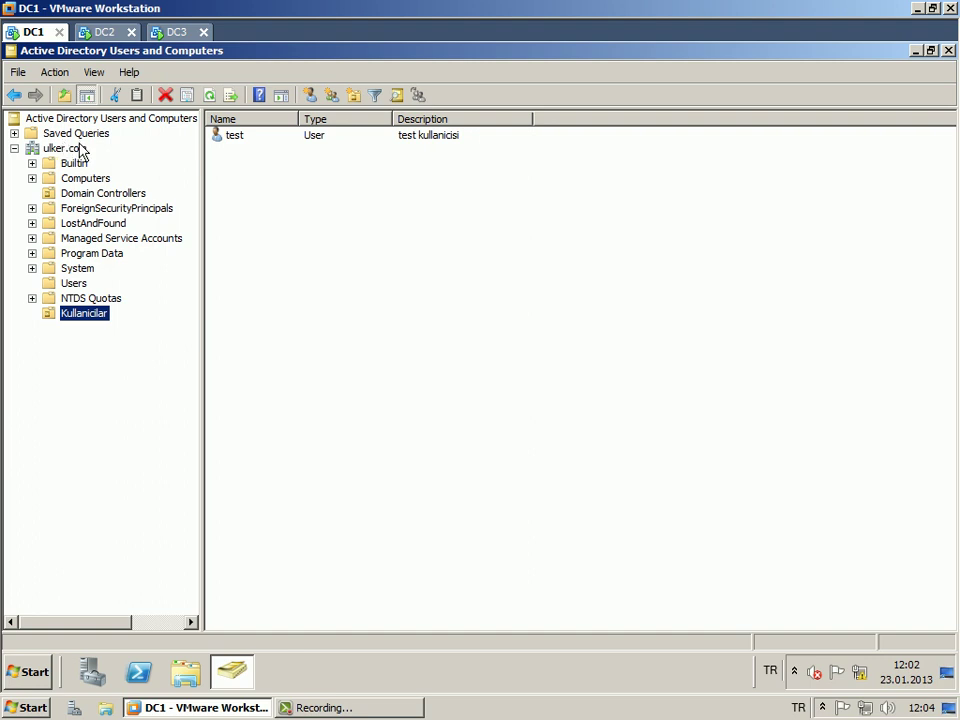
pyautogui.click(76, 152)
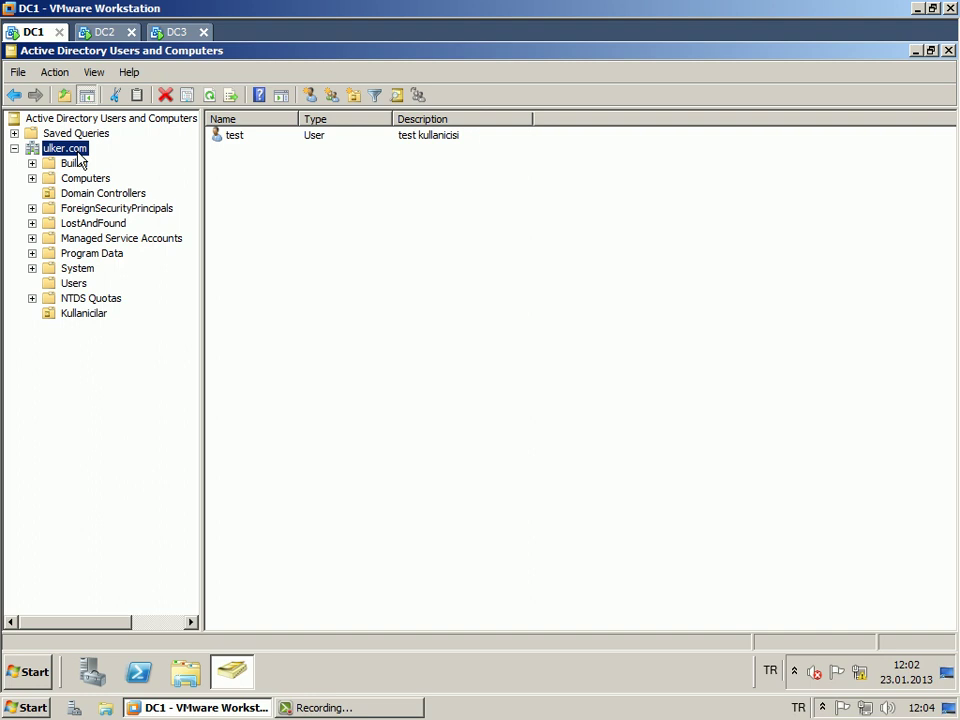
# Switch the console to domain controller KLON2.ulker.com and open the Kullanicilar unit.
pyautogui.rightClick(78, 154)
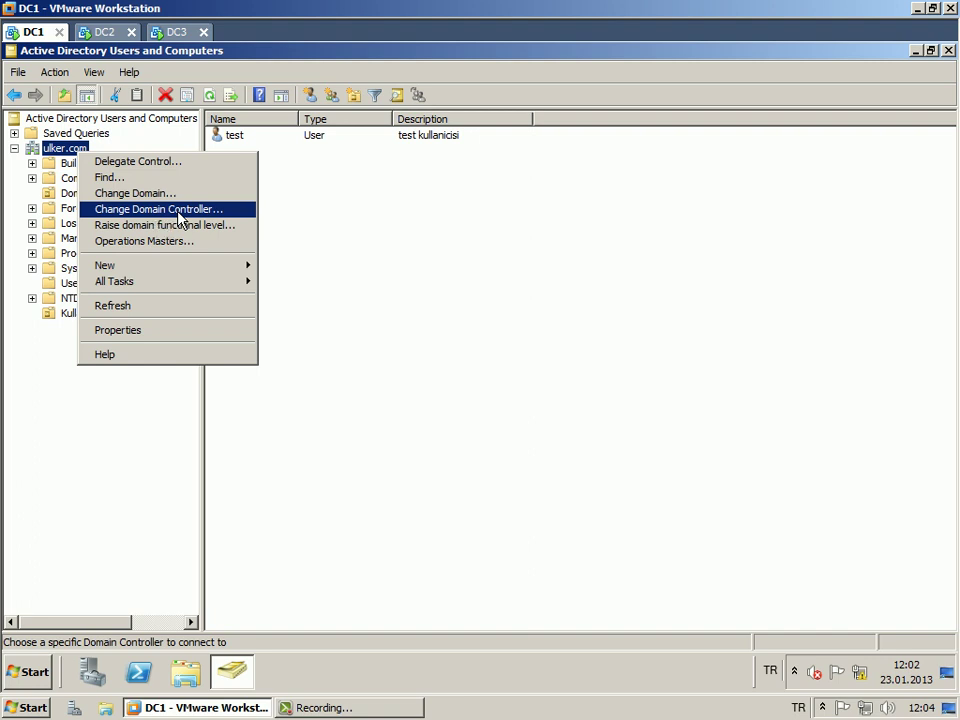
pyautogui.click(180, 212)
pyautogui.click(272, 349)
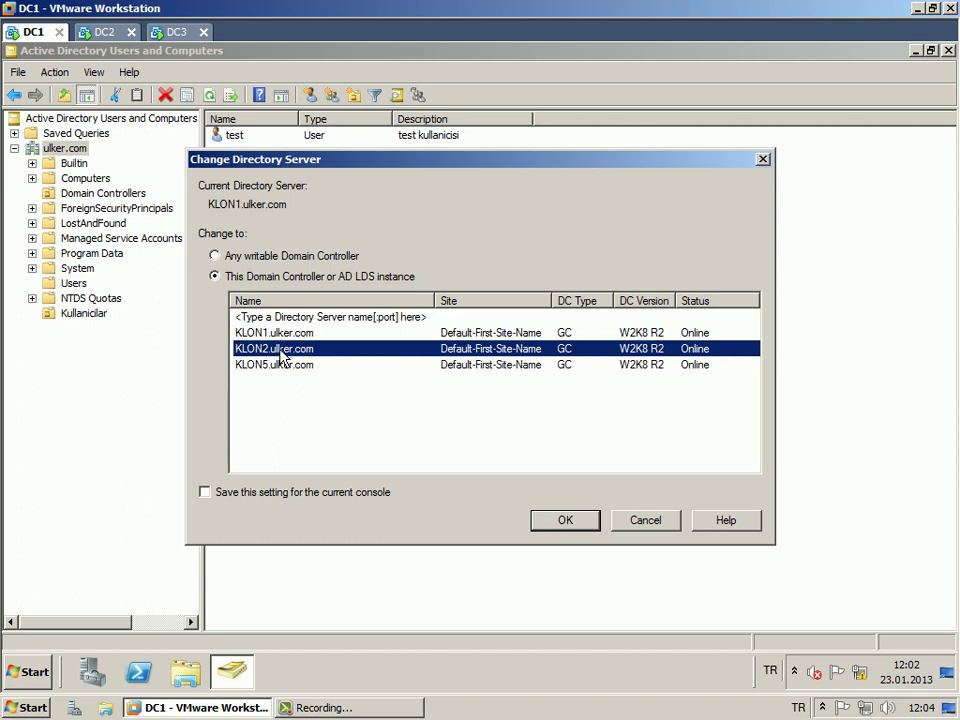
pyautogui.click(567, 522)
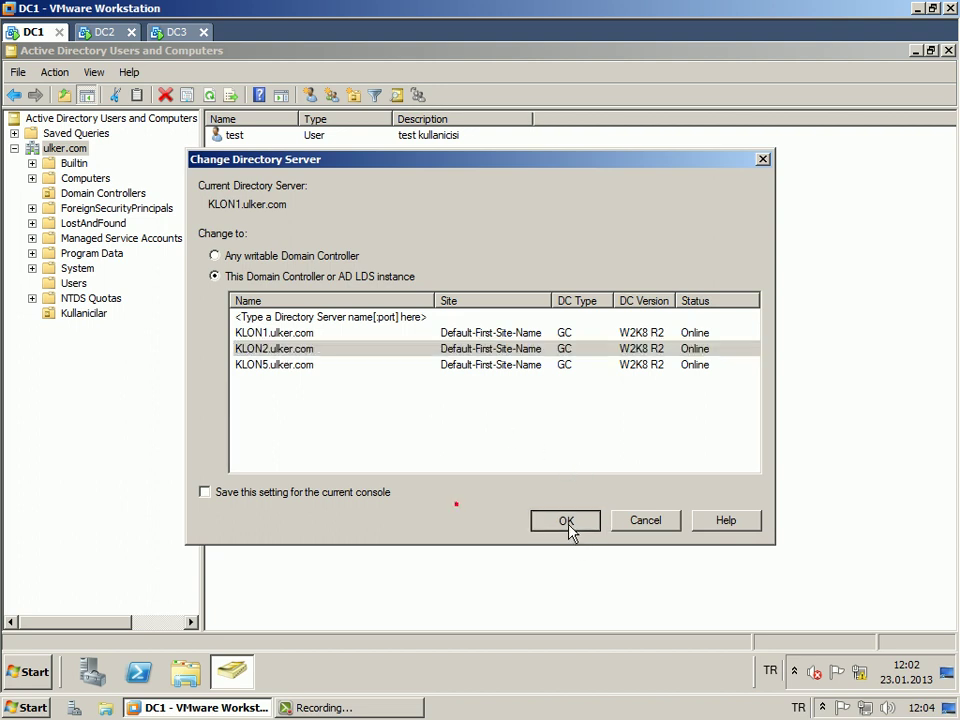
pyautogui.click(14, 148)
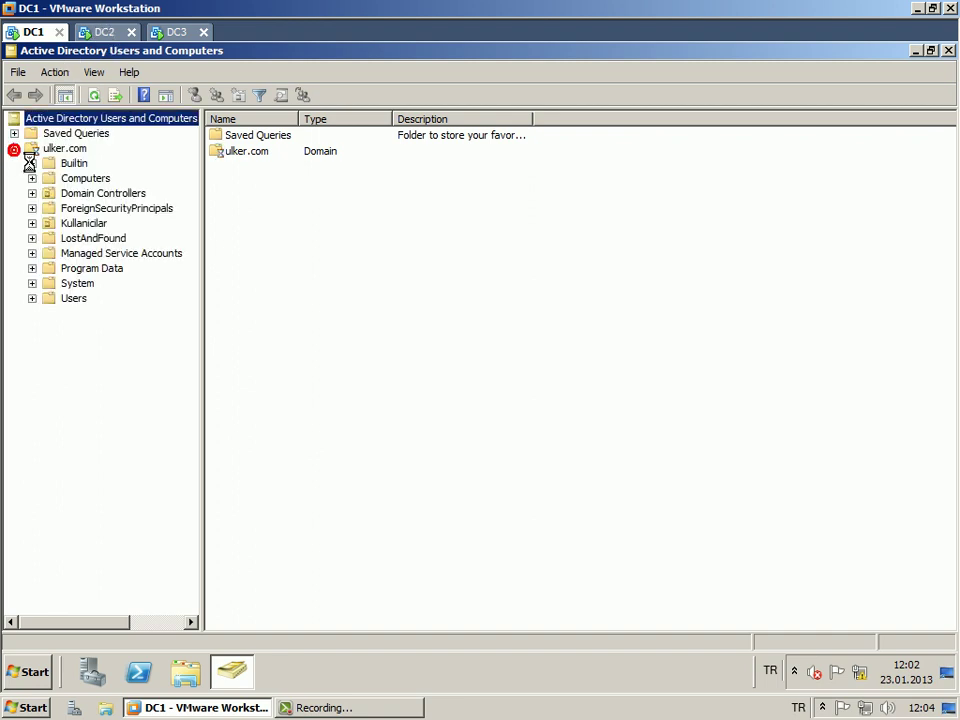
pyautogui.click(84, 225)
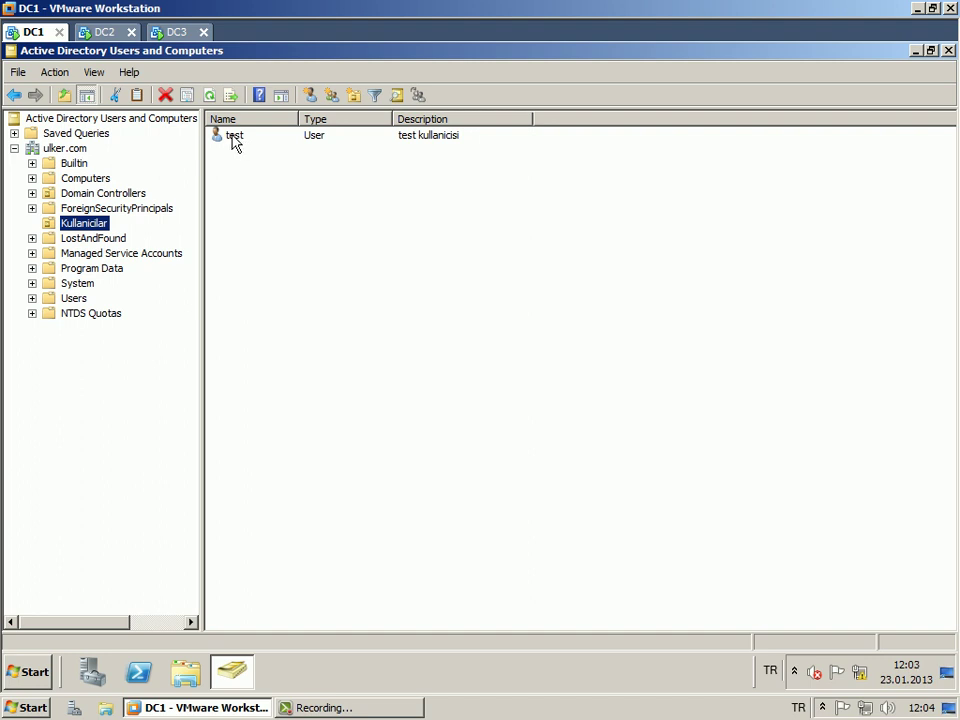
# Connect to domain controller KLON5.ulker.com, open Kullanicilar and select the test user.
pyautogui.rightClick(53, 150)
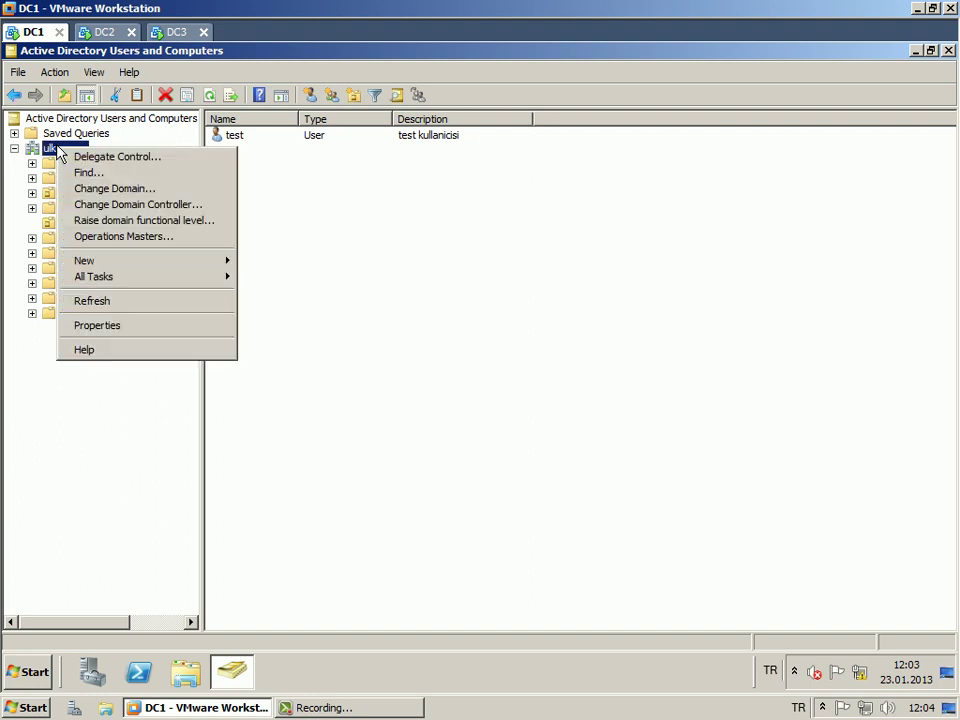
pyautogui.click(140, 206)
pyautogui.click(213, 276)
pyautogui.click(272, 366)
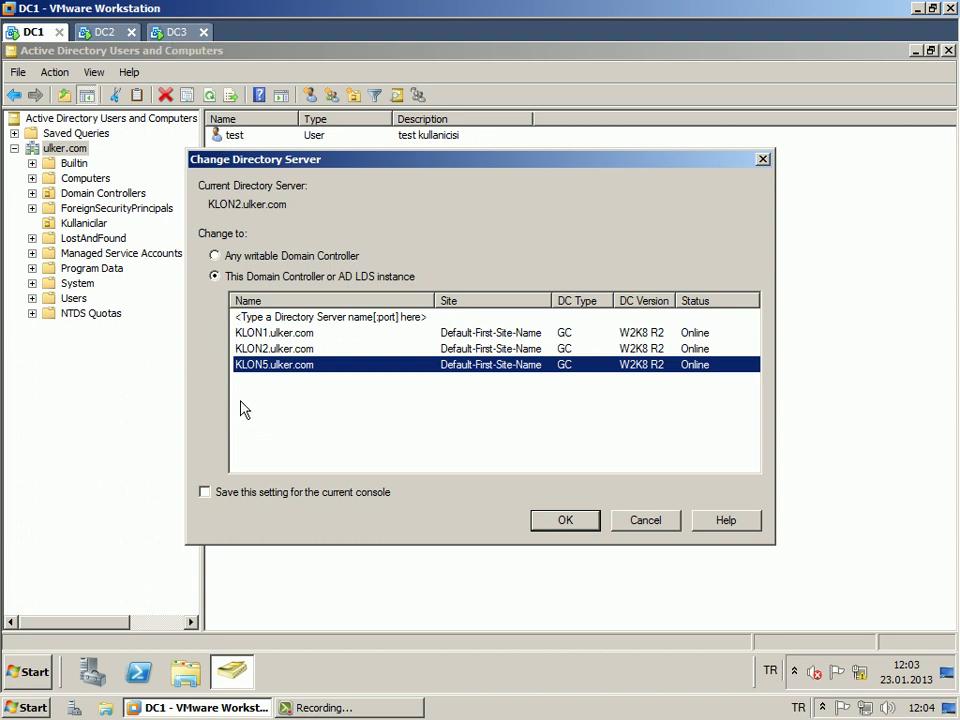
pyautogui.click(563, 521)
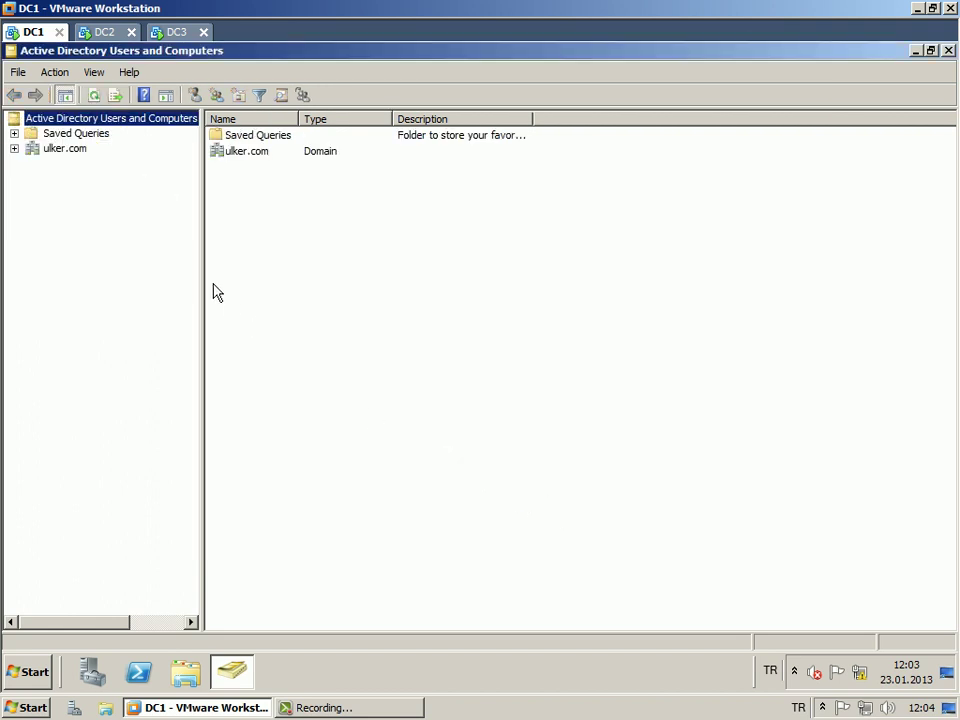
pyautogui.click(14, 148)
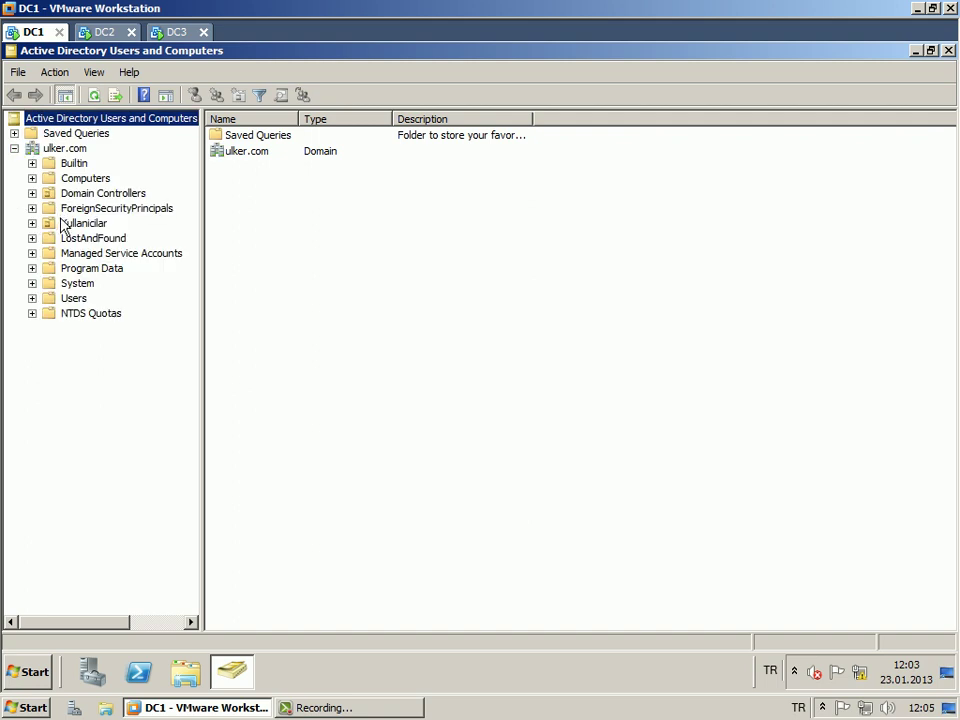
pyautogui.click(100, 223)
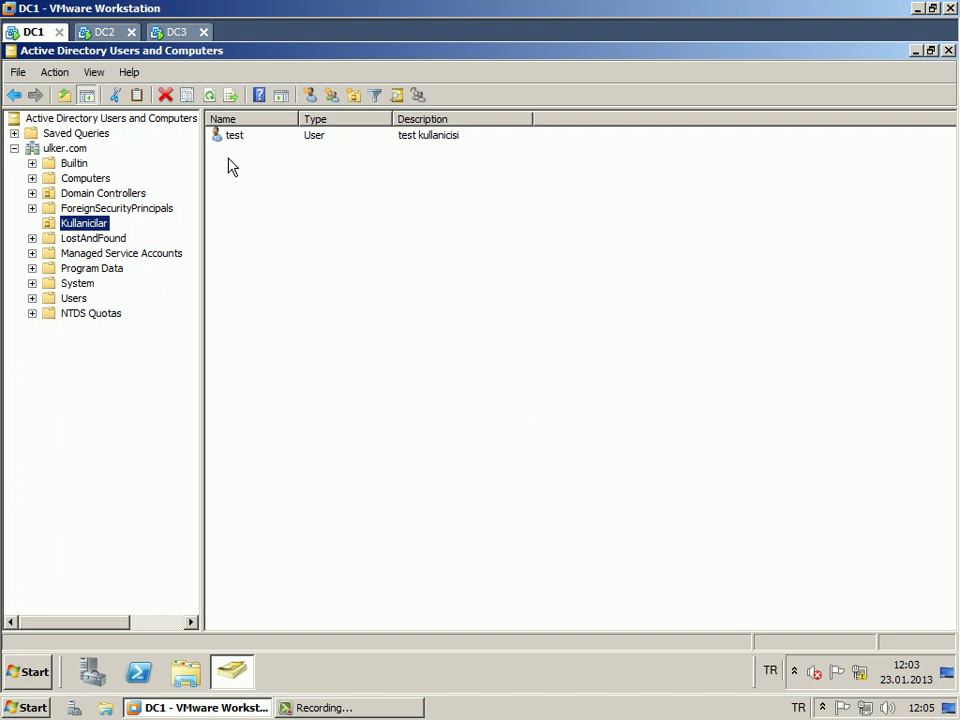
pyautogui.click(231, 136)
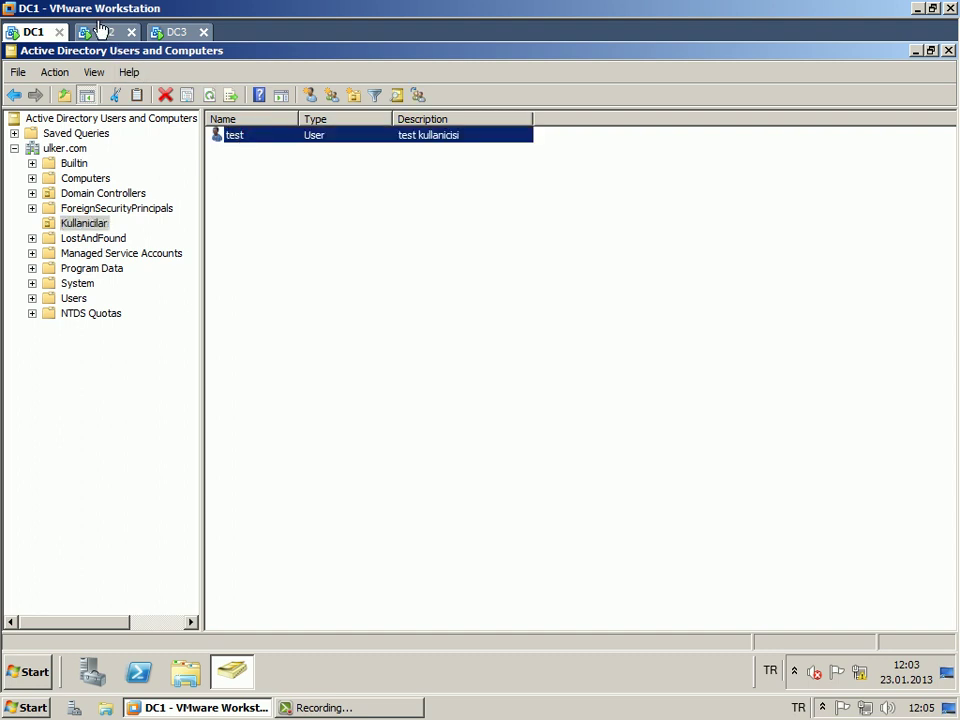
# Start deleting the test user but cancel it, then narrow the Name column.
pyautogui.rightClick(272, 137)
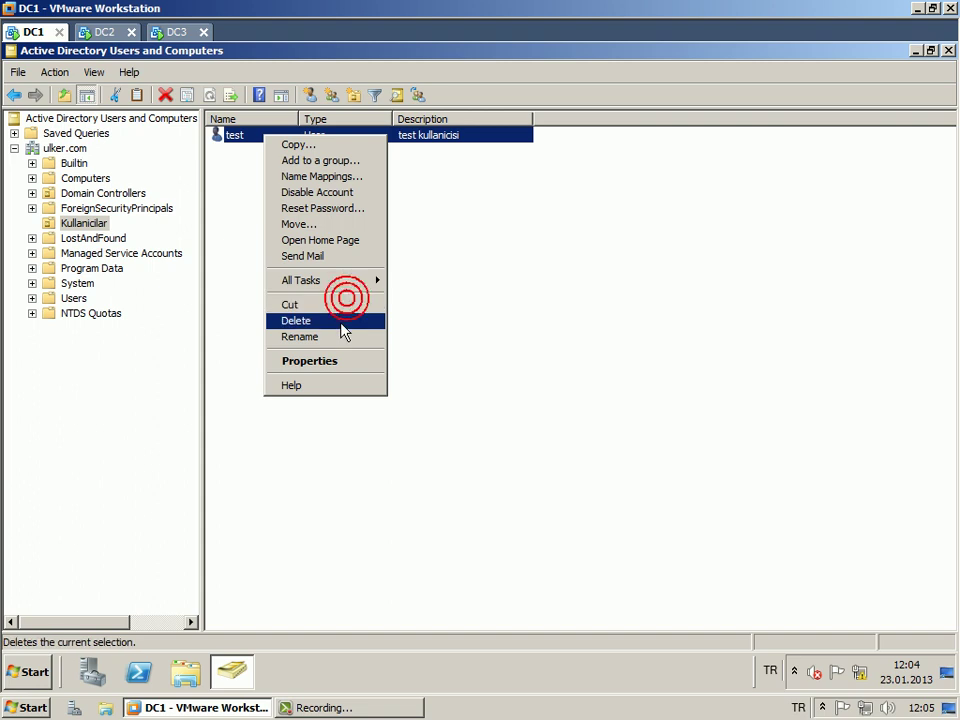
pyautogui.click(339, 321)
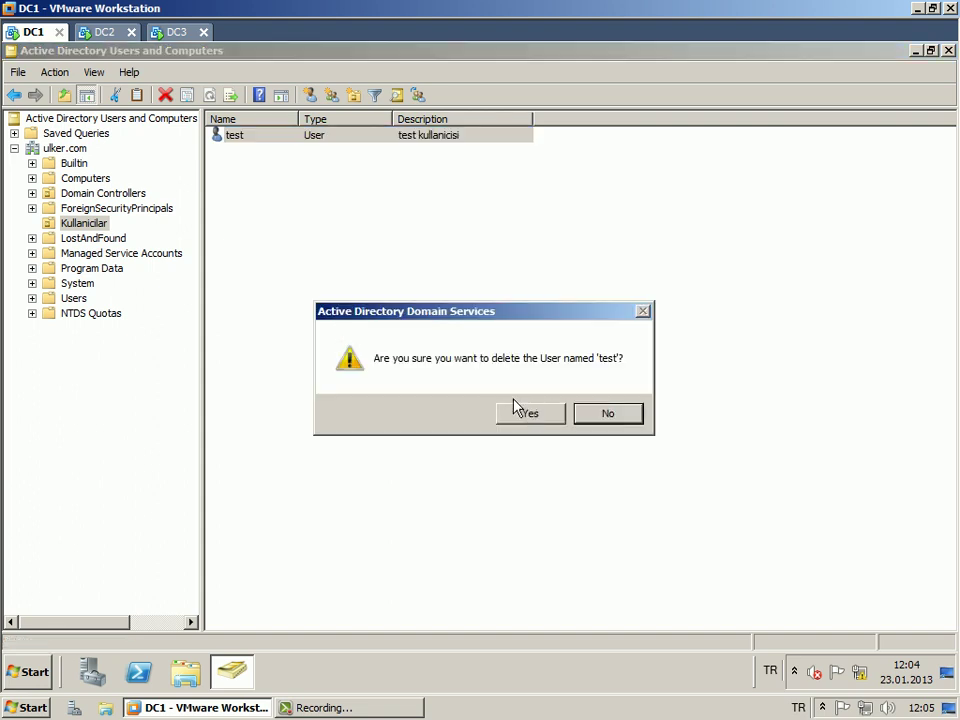
pyautogui.click(613, 421)
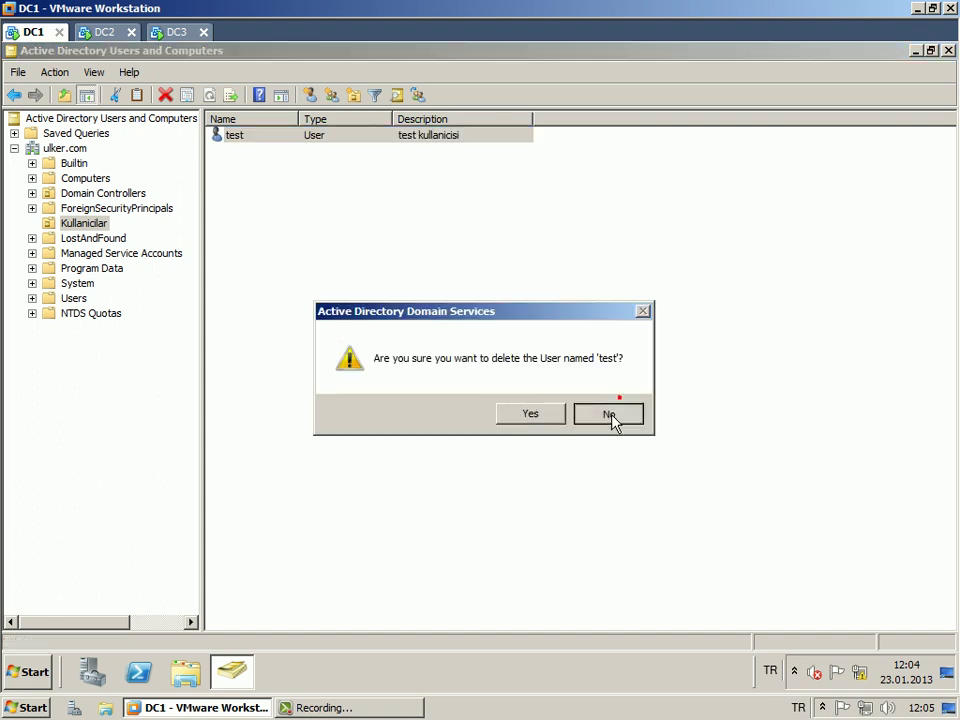
pyautogui.click(470, 335)
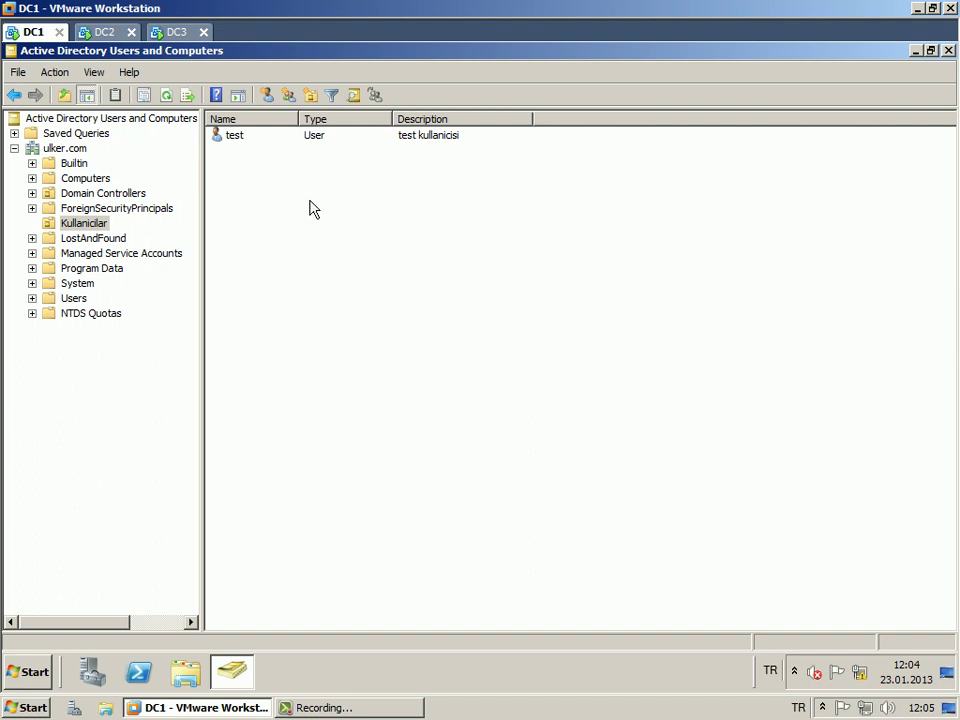
pyautogui.moveTo(299, 119); pyautogui.dragTo(283, 119)
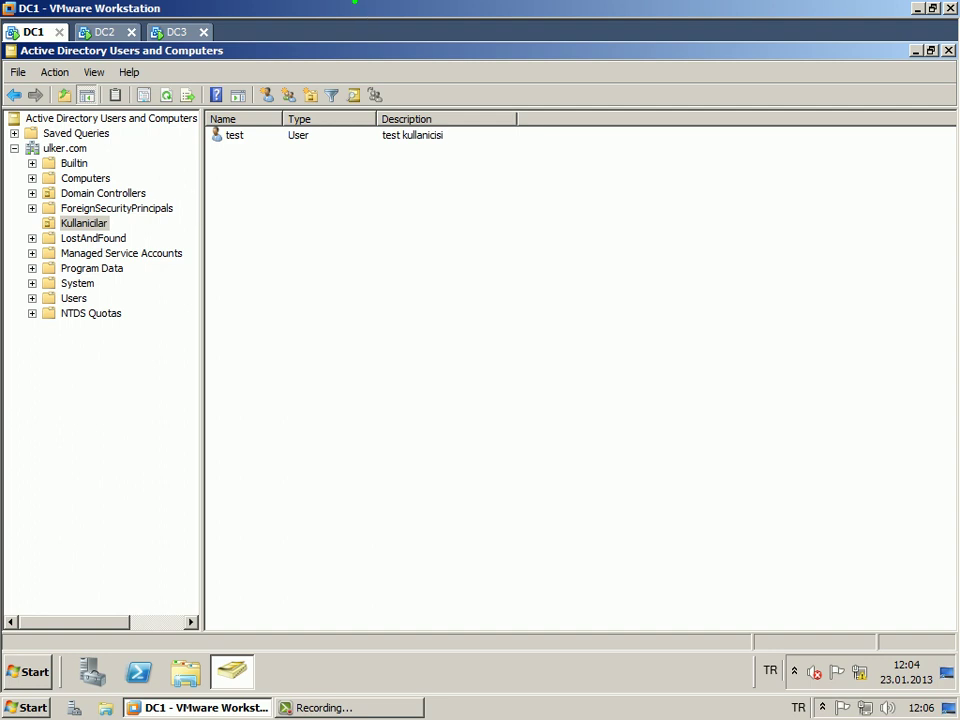
# Switch to the DC3 virtual machine and close the DNS Manager window.
pyautogui.write('backup')
pyautogui.click(187, 33)
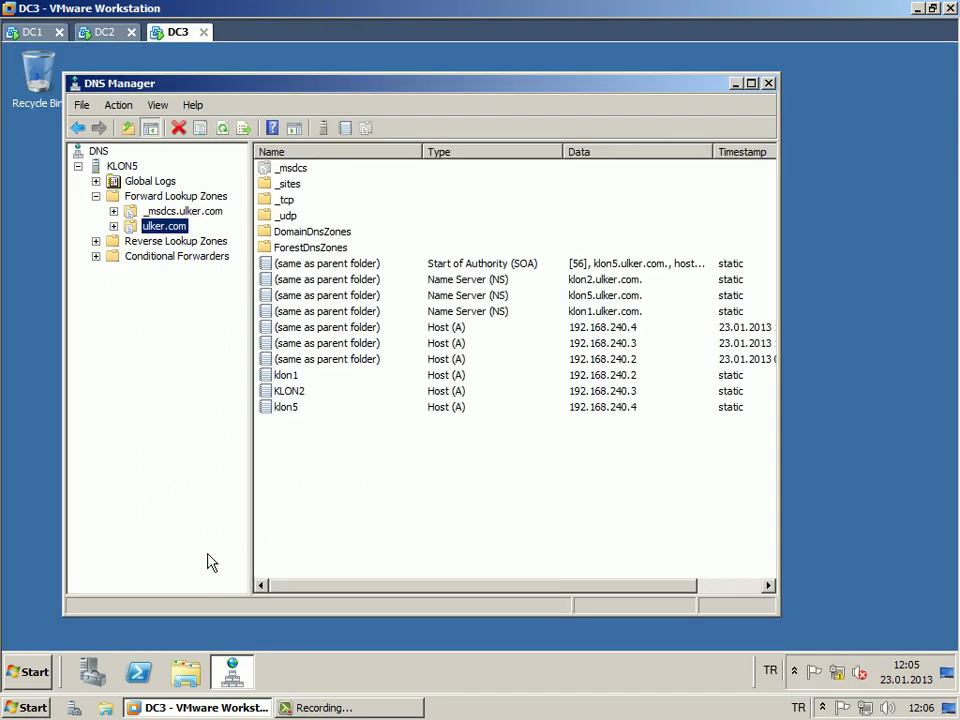
pyautogui.click(70, 84)
pyautogui.click(70, 84)
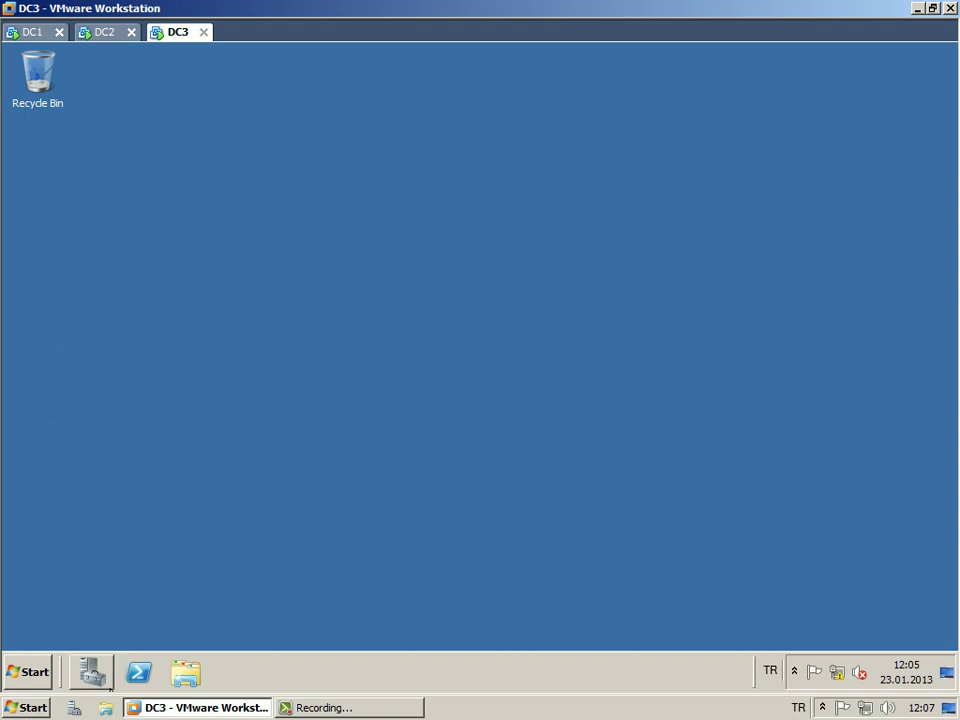
# Launch Server Manager on DC3 from Start > Administrative Tools.
pyautogui.click(30, 671)
pyautogui.moveTo(310, 513)
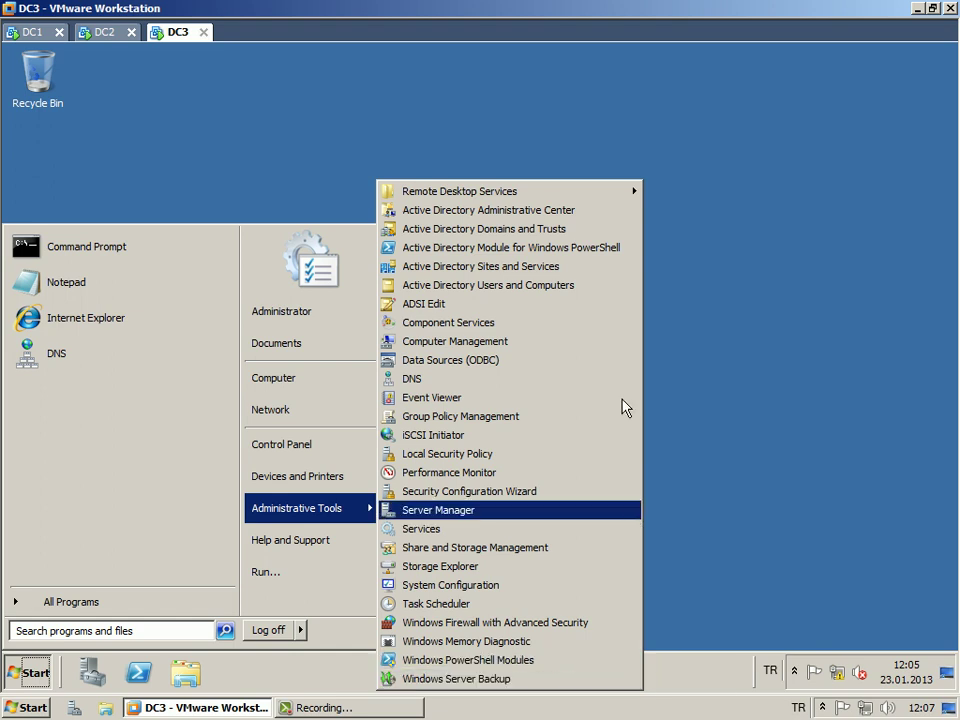
pyautogui.click(261, 126)
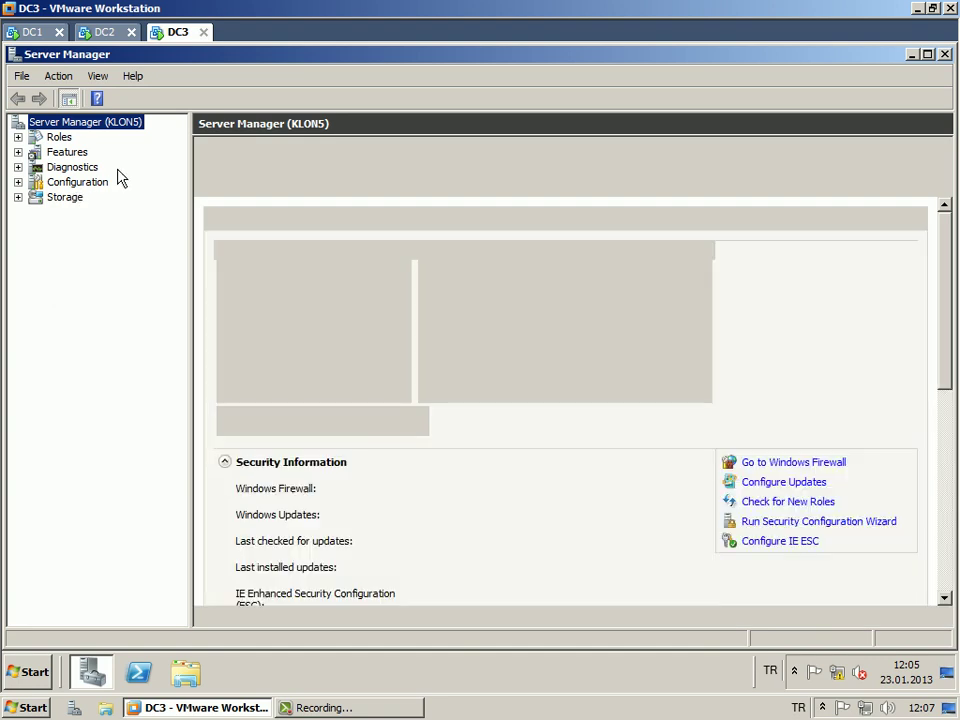
# Maximize Server Manager, show its Features page (3 of 42 installed), and choose Add Features.
pyautogui.doubleClick(201, 62)
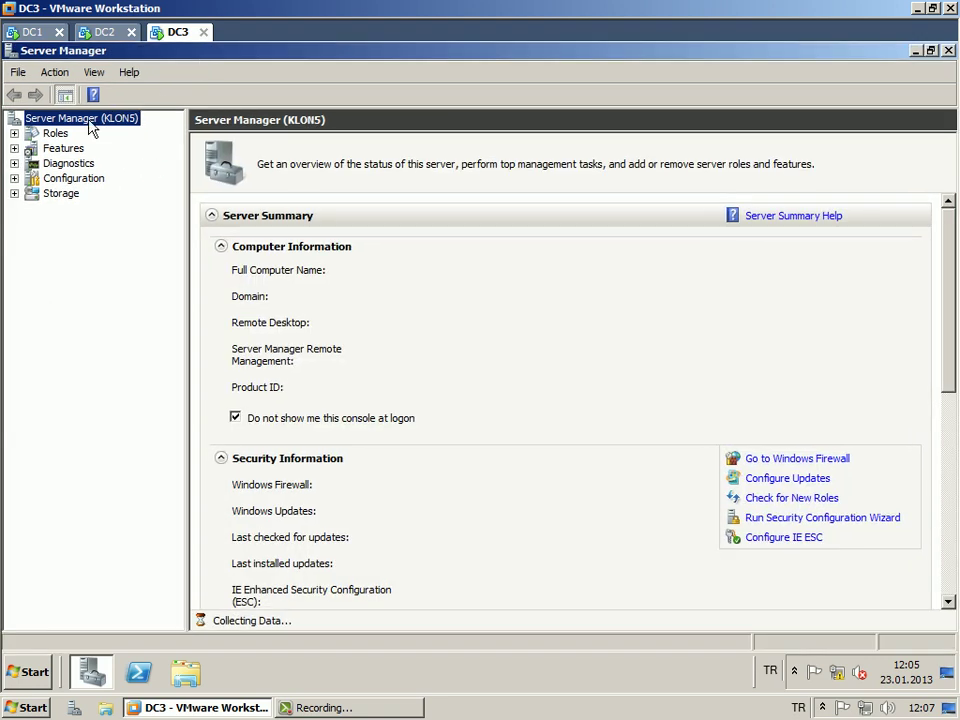
pyautogui.click(63, 148)
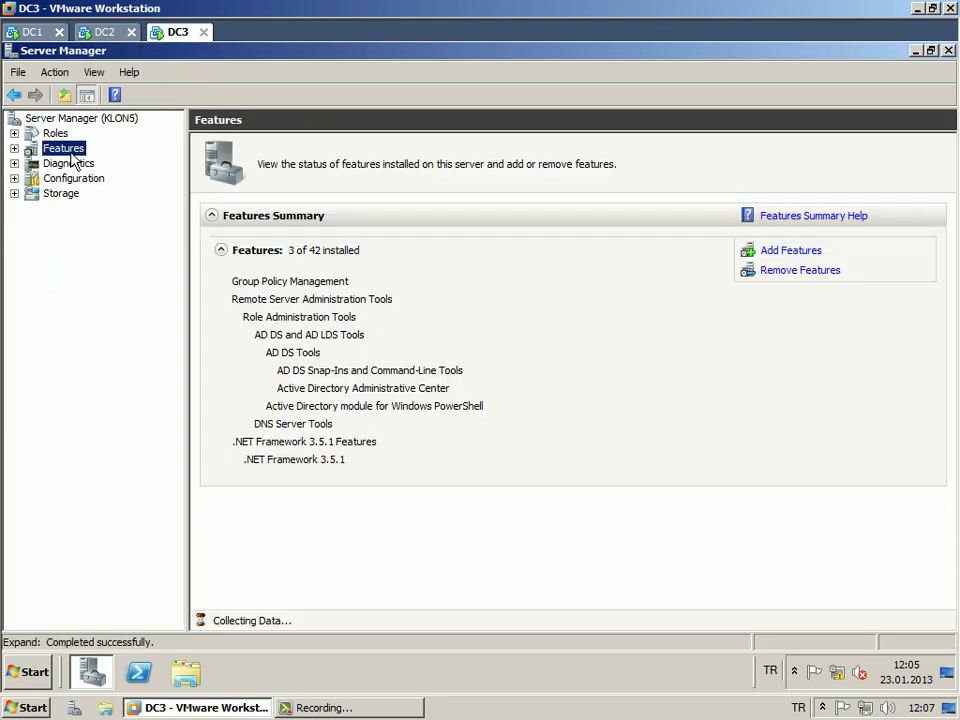
pyautogui.click(70, 151)
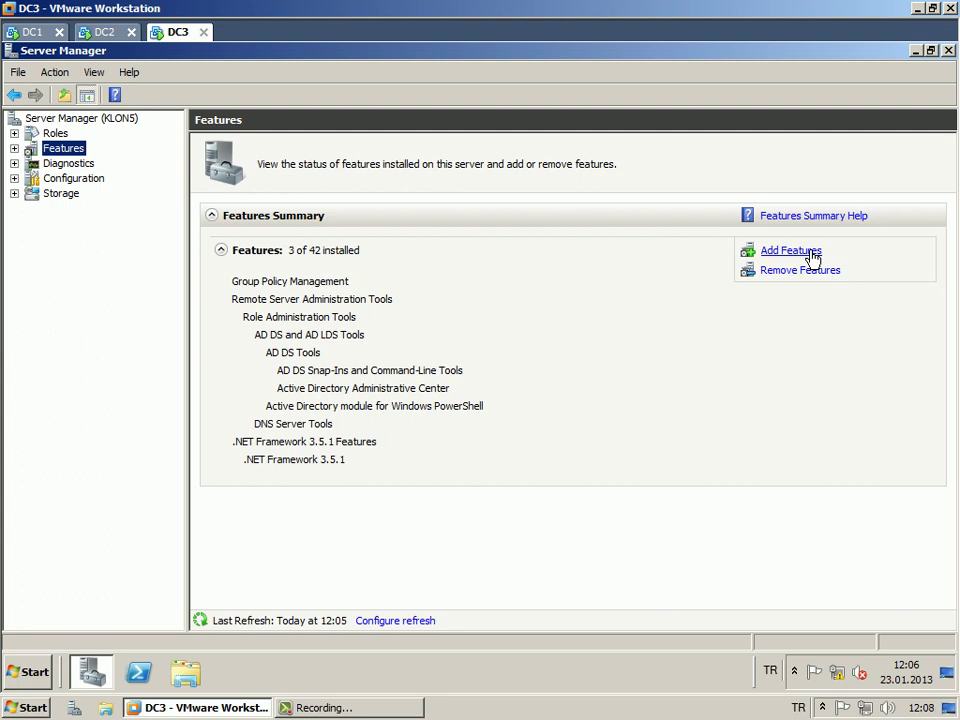
pyautogui.click(790, 251)
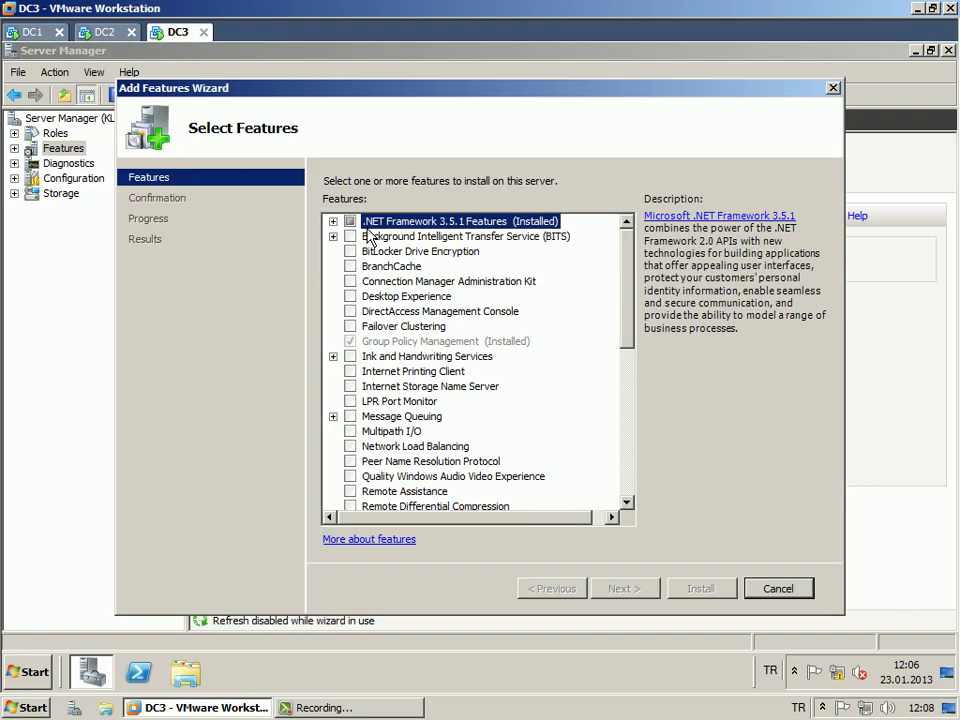
# Expand Windows Server Backup Features, tick Windows Server Backup and review the feature descriptions.
pyautogui.moveTo(632, 287); pyautogui.dragTo(636, 437)
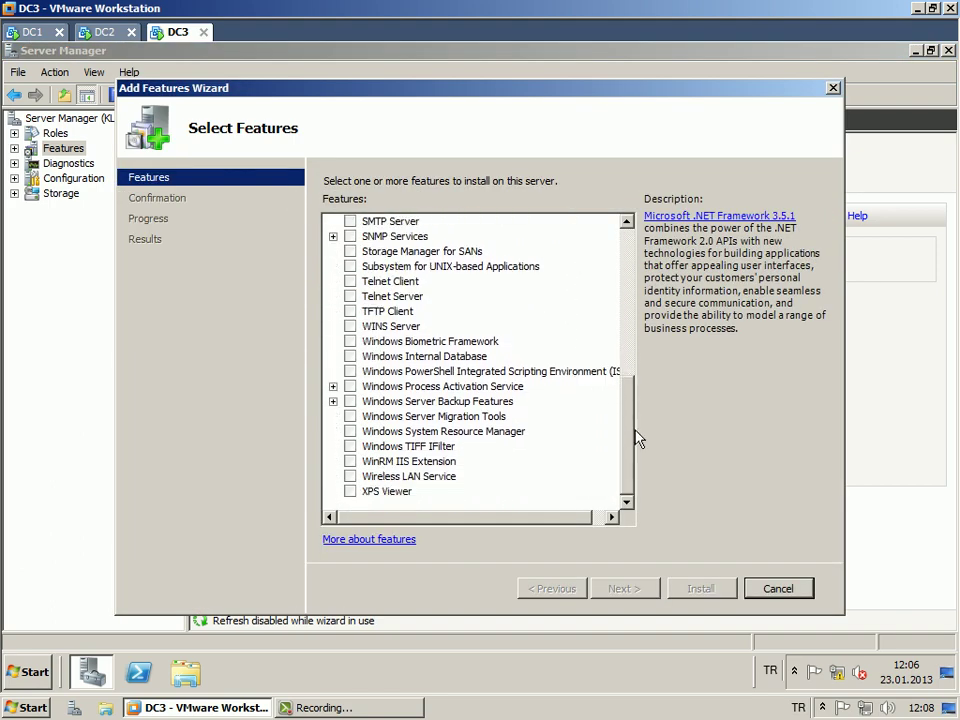
pyautogui.click(333, 401)
pyautogui.click(350, 401)
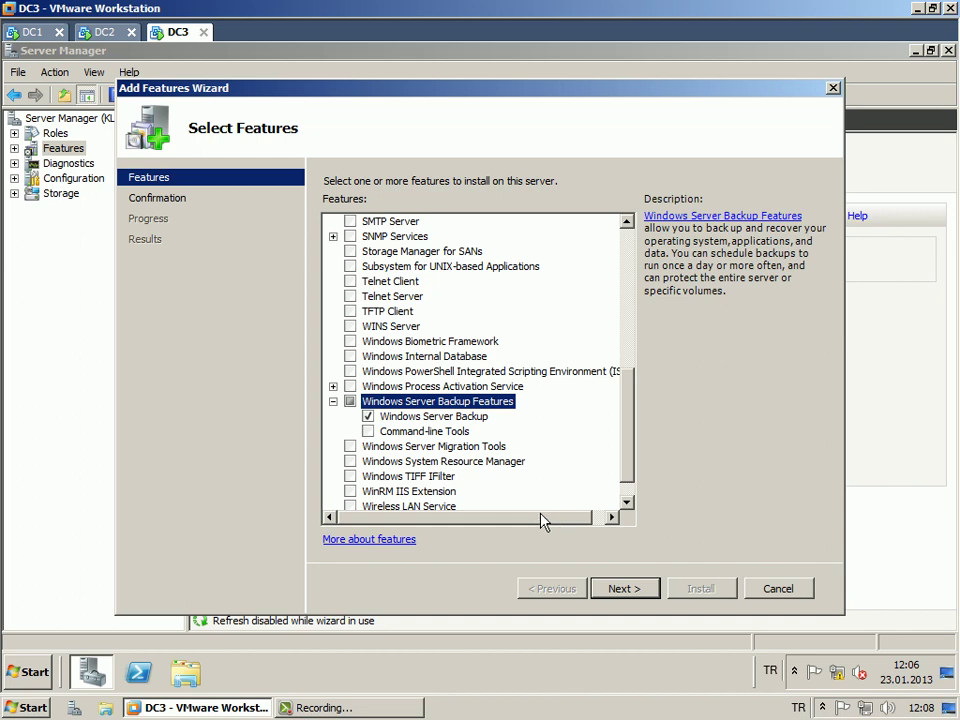
pyautogui.click(480, 417)
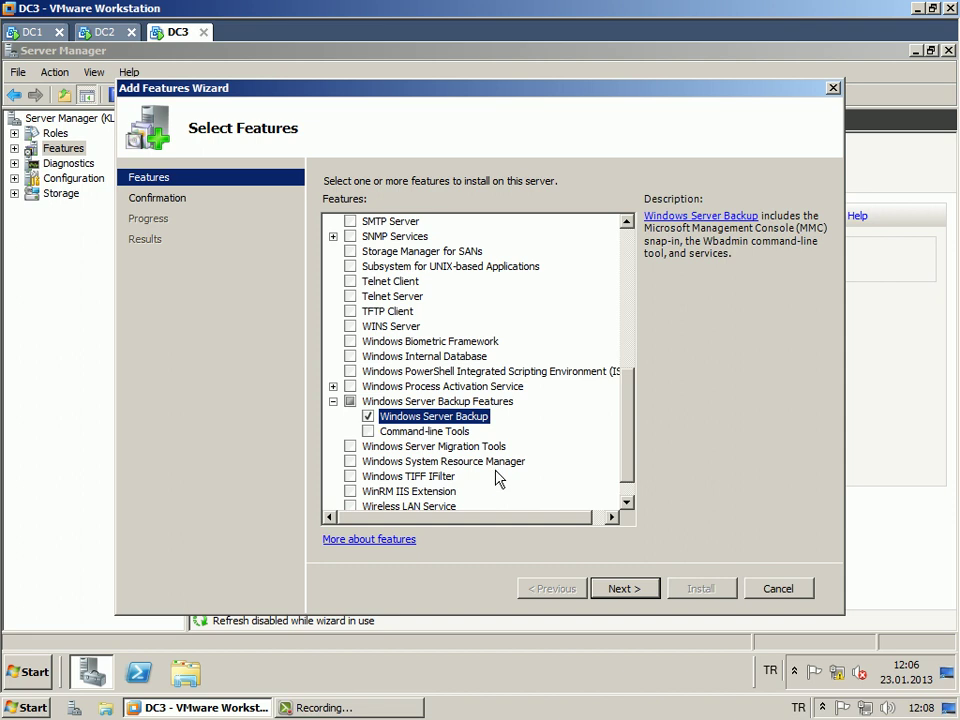
pyautogui.click(425, 434)
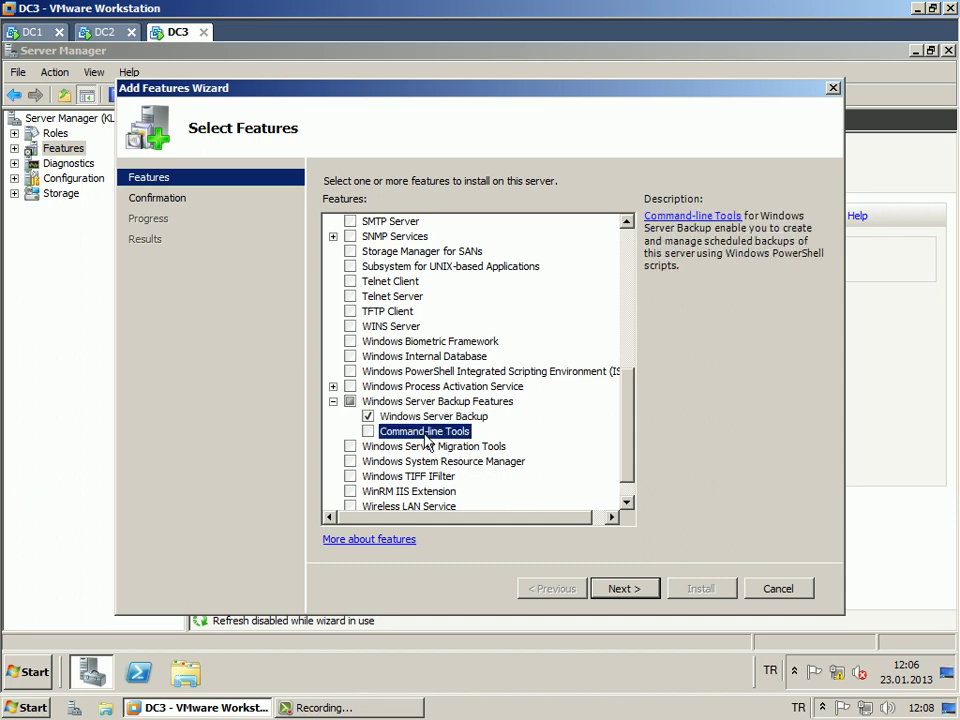
pyautogui.click(423, 420)
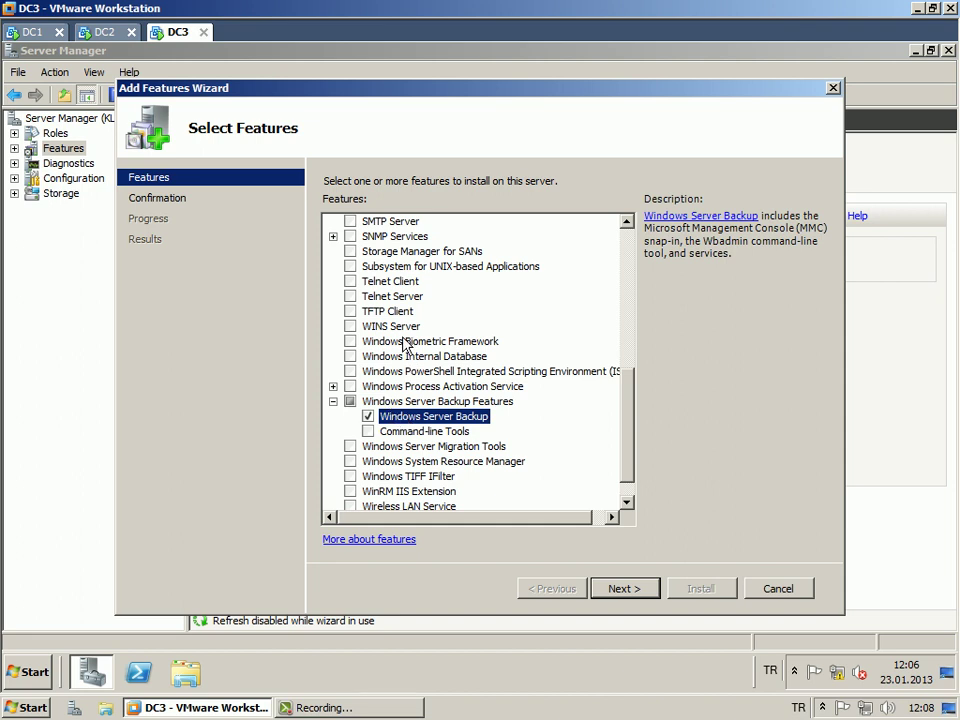
# Confirm the selection and start installing Windows Server Backup.
pyautogui.click(628, 590)
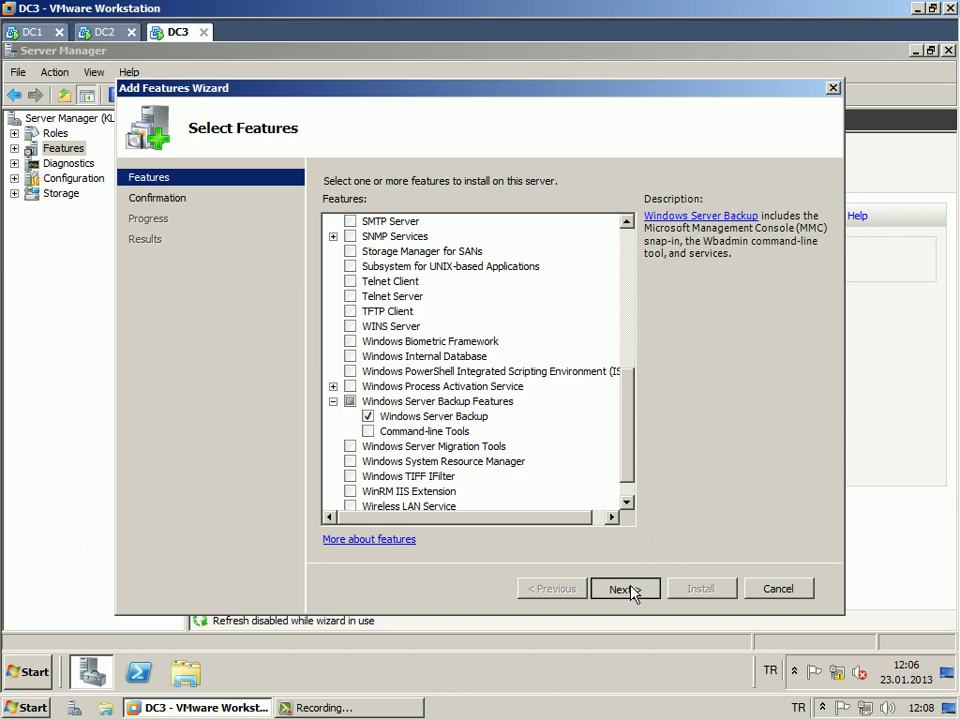
pyautogui.click(631, 589)
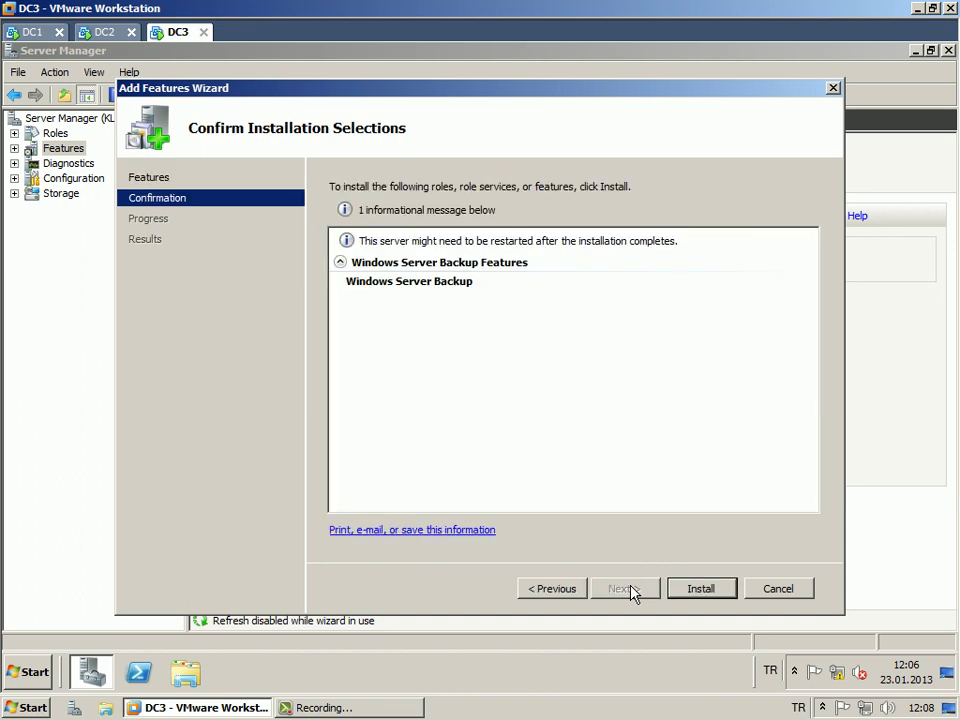
pyautogui.click(695, 592)
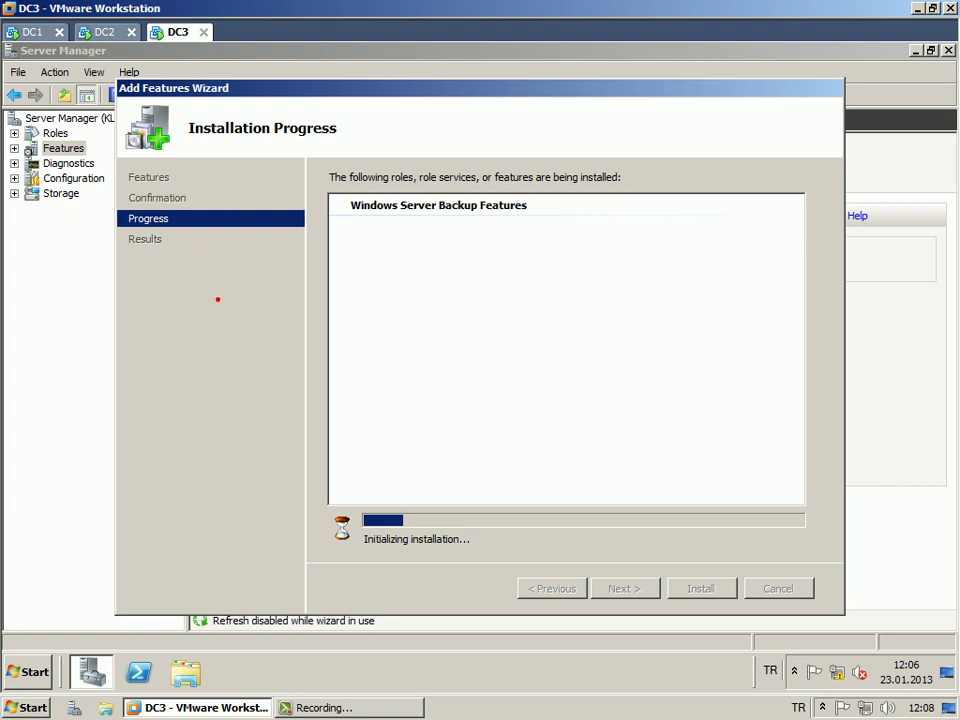
# Write 'full backup' in red on screen and box it.
pyautogui.write('tfull a')
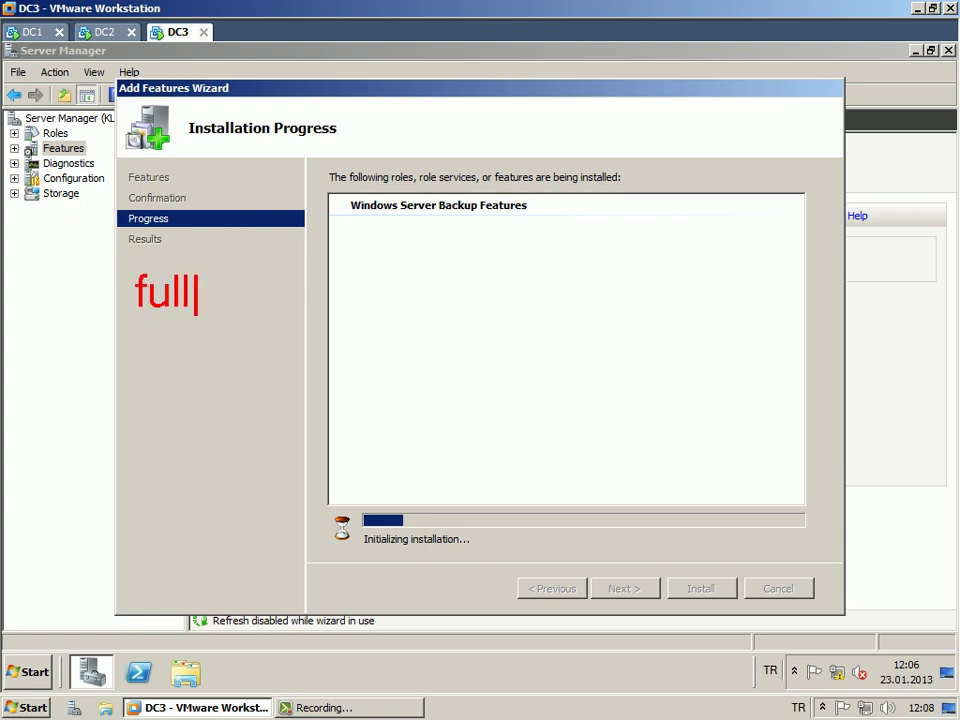
pyautogui.press('BackSpace')
pyautogui.write('backup')
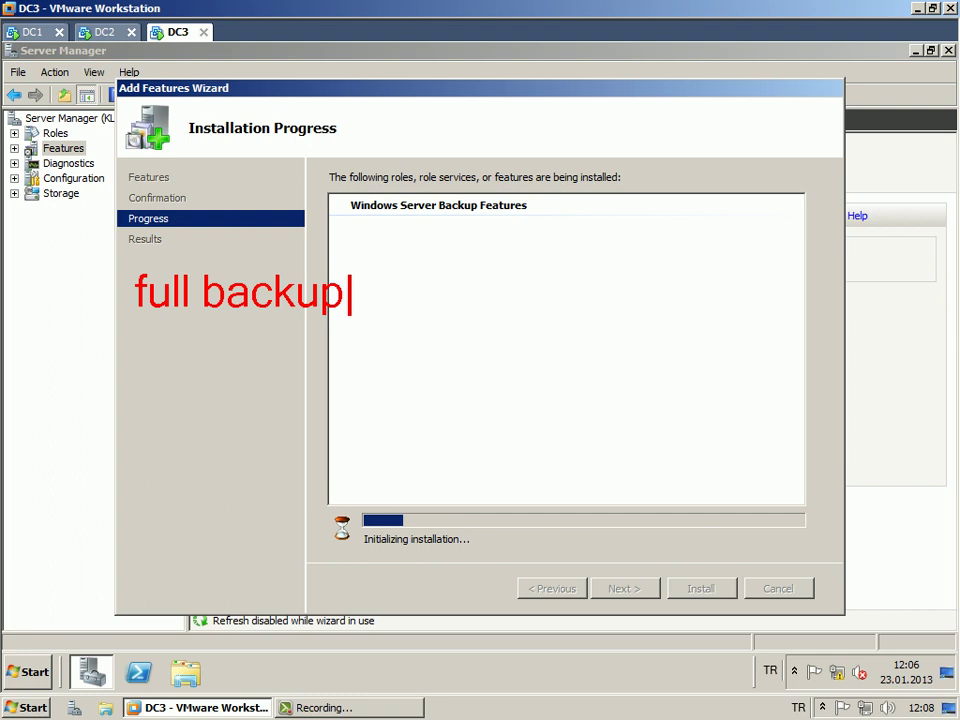
pyautogui.press('Escape')
pyautogui.moveTo(121, 259)
pyautogui.mouseDown()
pyautogui.moveTo(279, 321)
pyautogui.moveTo(352, 326)
pyautogui.mouseUp()
# Draw the drive letters C: D: E:, circle them and add arrows from the full backup note.
pyautogui.moveTo(440, 276)
pyautogui.mouseDown()
pyautogui.moveTo(412, 282)
pyautogui.moveTo(440, 300)
pyautogui.mouseUp()
pyautogui.click(458, 282)
pyautogui.click(458, 292)
pyautogui.moveTo(521, 248); pyautogui.dragTo(524, 296)
pyautogui.click(589, 263)
pyautogui.moveTo(635, 244)
pyautogui.mouseDown()
pyautogui.moveTo(678, 296)
pyautogui.moveTo(668, 268)
pyautogui.mouseUp()
pyautogui.moveTo(640, 245); pyautogui.dragTo(684, 245)
pyautogui.click(719, 291)
pyautogui.click(714, 271)
pyautogui.moveTo(510, 215)
pyautogui.mouseDown()
pyautogui.moveTo(407, 315)
pyautogui.moveTo(762, 250)
pyautogui.moveTo(520, 214)
pyautogui.mouseUp()
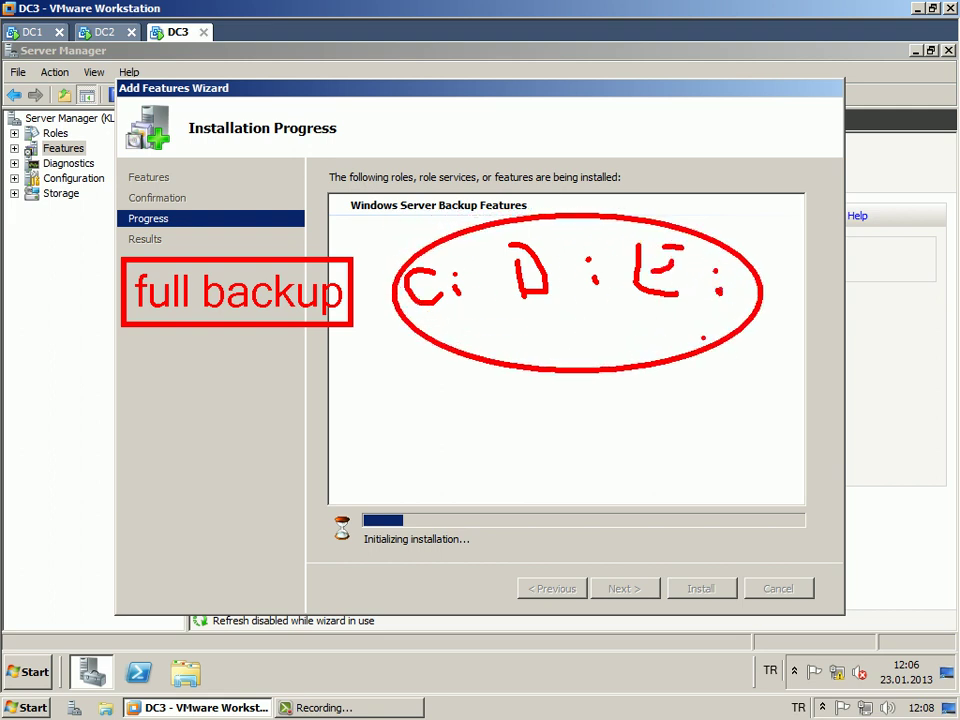
pyautogui.moveTo(430, 240); pyautogui.dragTo(397, 180)
pyautogui.moveTo(411, 222); pyautogui.dragTo(426, 246)
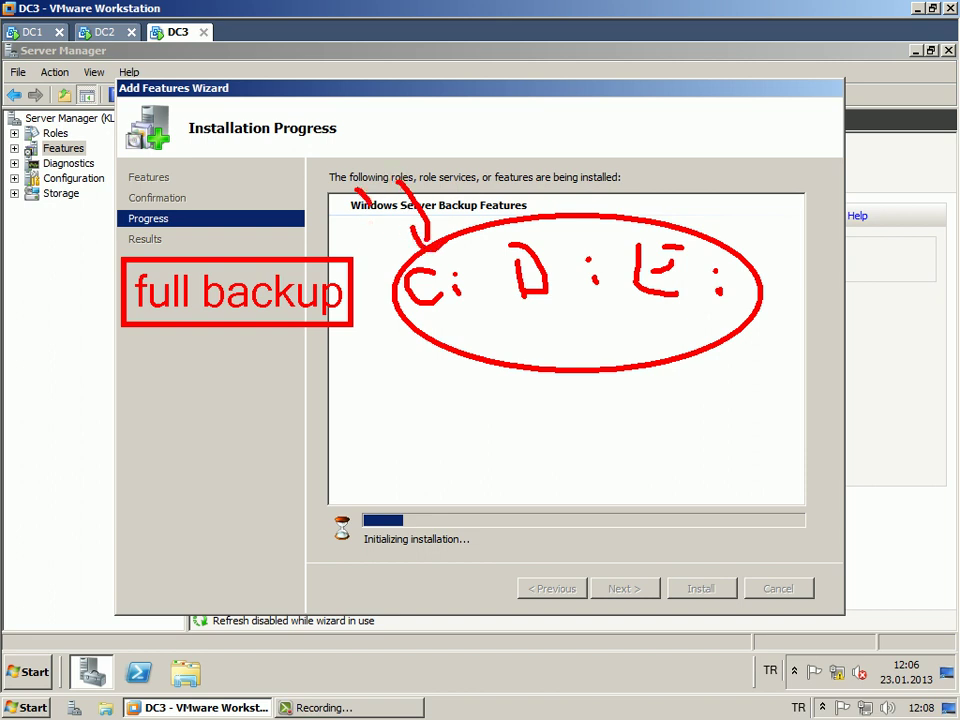
pyautogui.moveTo(354, 189)
pyautogui.mouseDown()
pyautogui.moveTo(377, 253)
pyautogui.moveTo(395, 272)
pyautogui.mouseUp()
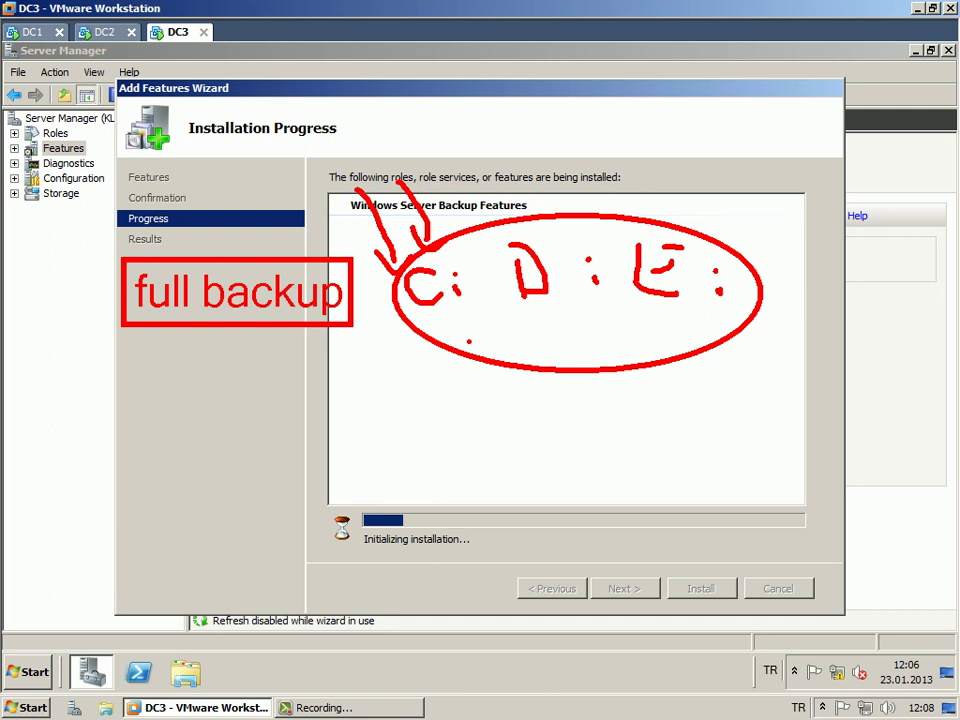
# Write and underline 'systemstatebackup', with an arrow linking it to 'active directory'.
pyautogui.write('t')
pyautogui.write('systemstate')
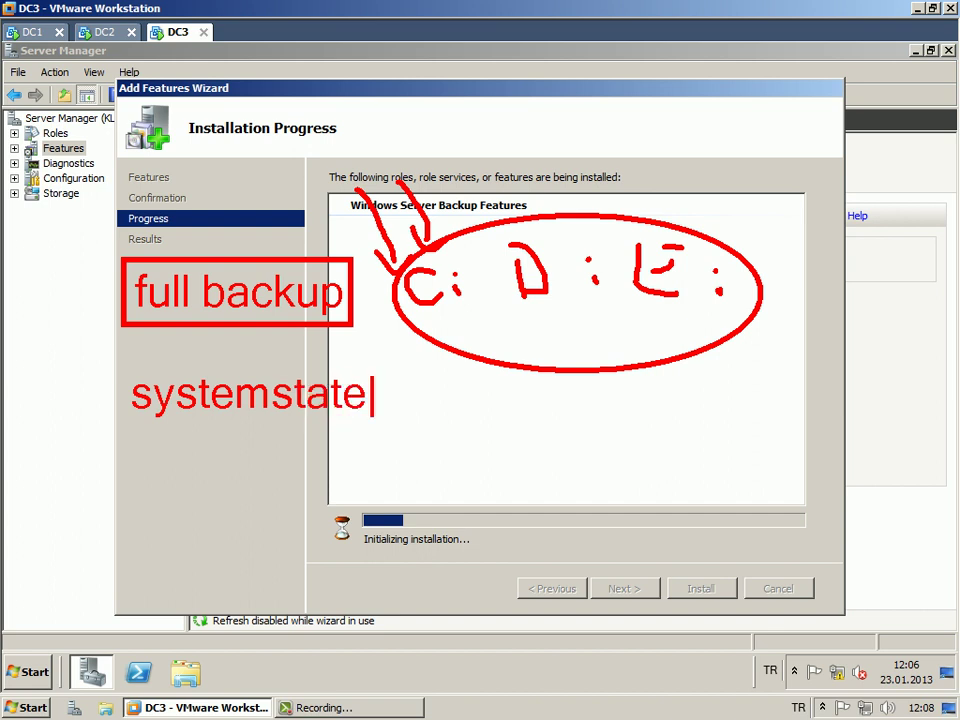
pyautogui.write('backup')
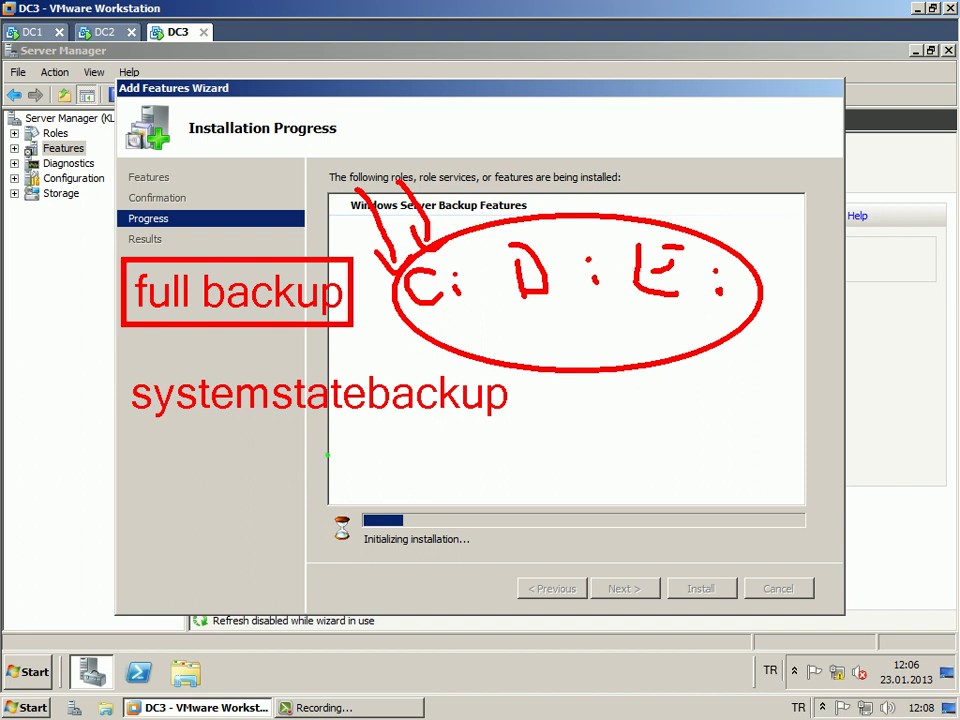
pyautogui.moveTo(136, 425); pyautogui.dragTo(505, 424)
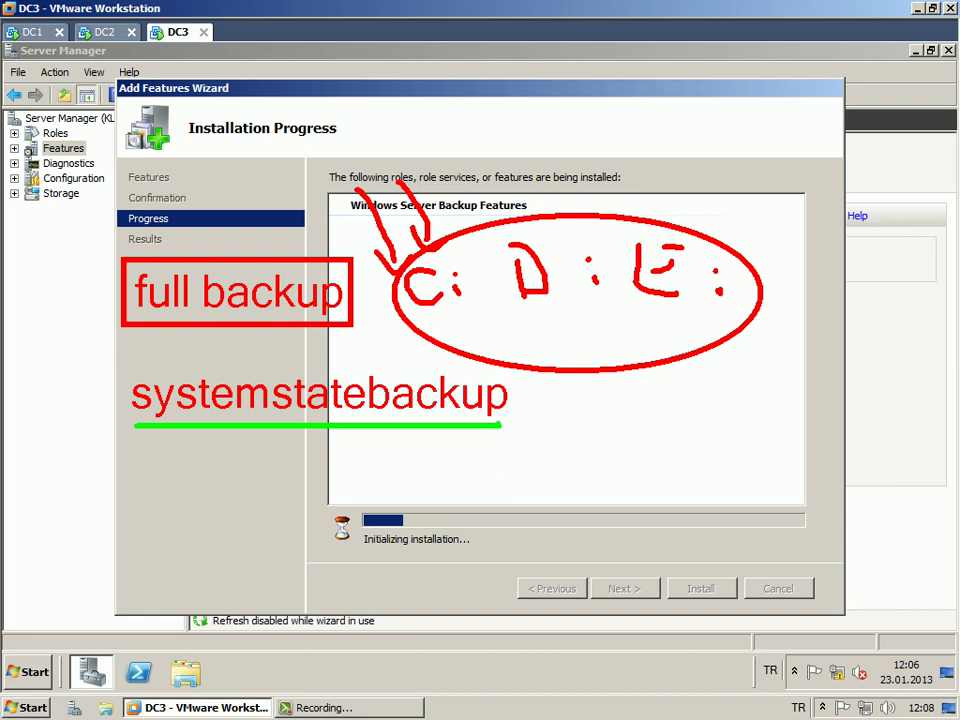
pyautogui.write('t')
pyautogui.write('active direco')
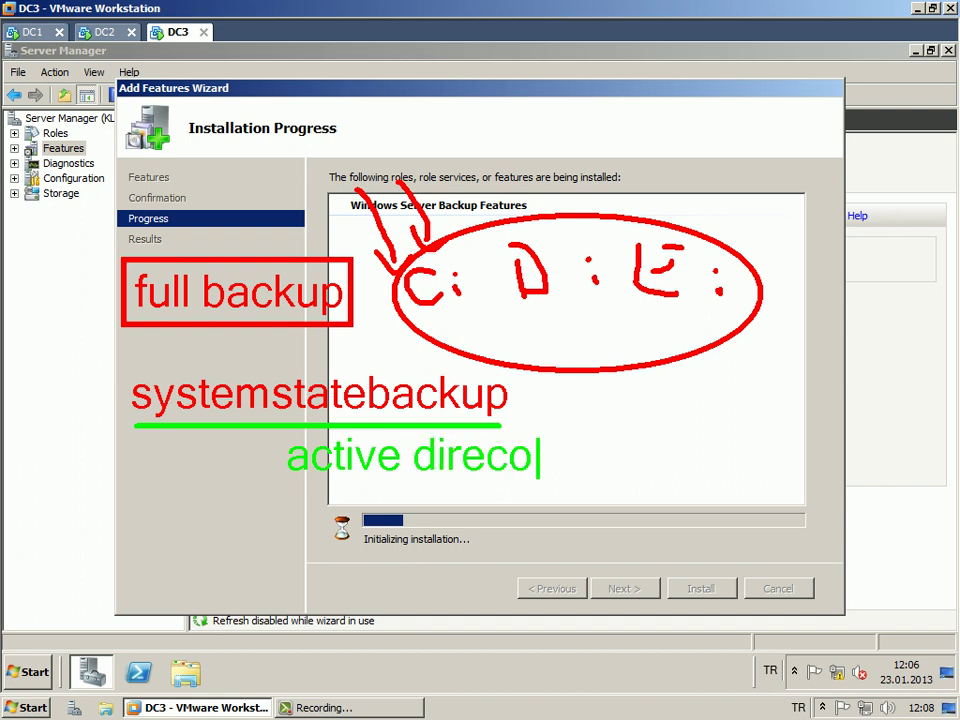
pyautogui.press('BackSpace')
pyautogui.write('tory')
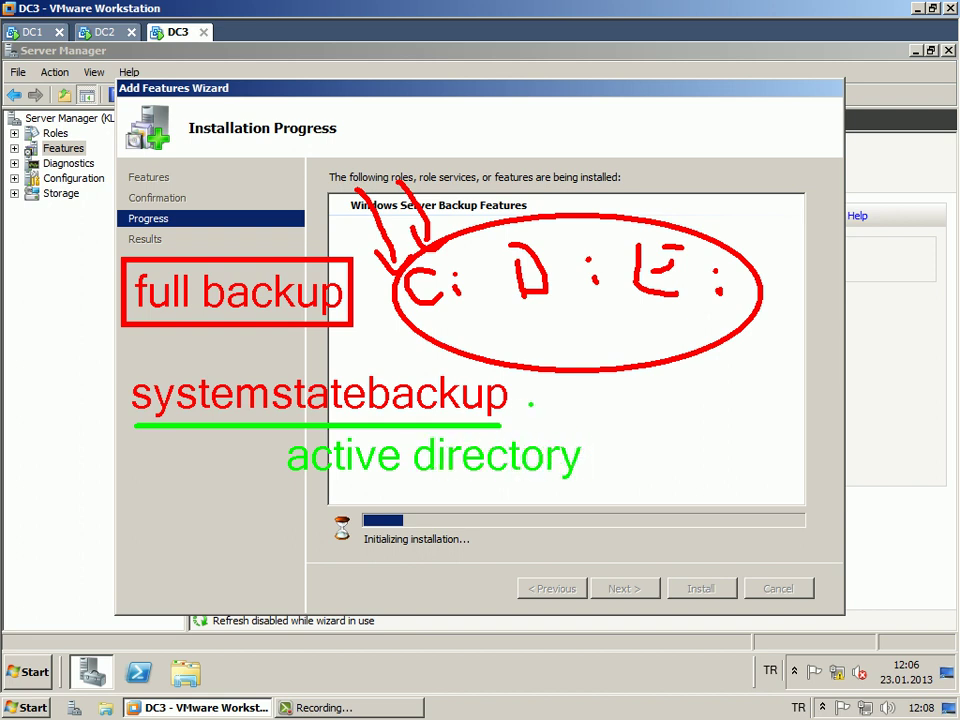
pyautogui.moveTo(529, 400)
pyautogui.mouseDown()
pyautogui.moveTo(570, 400)
pyautogui.moveTo(583, 418)
pyautogui.moveTo(575, 440)
pyautogui.mouseUp()
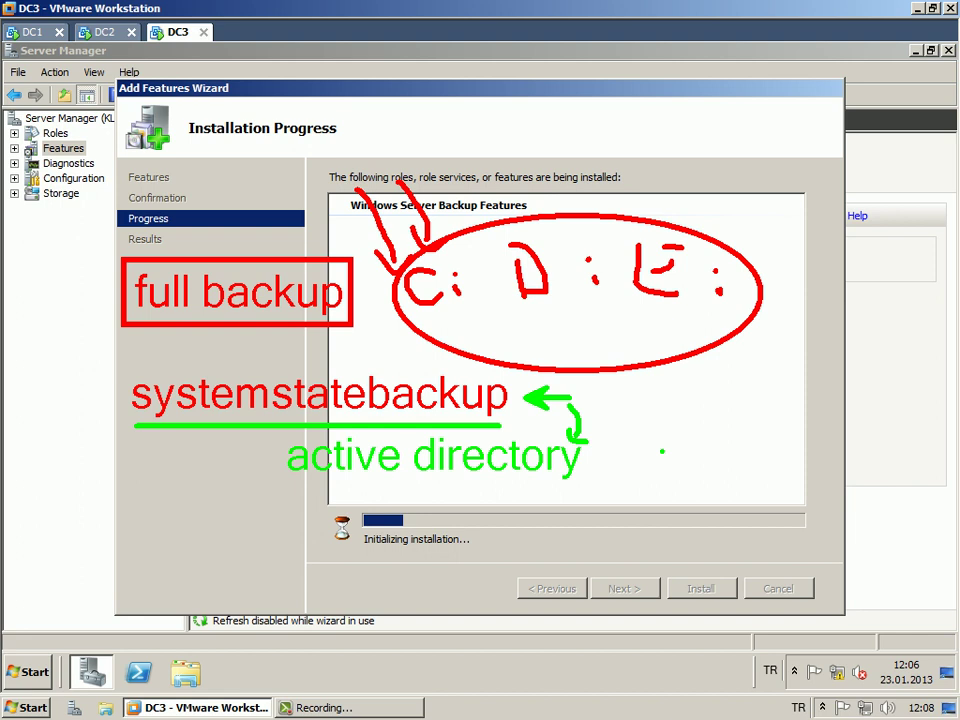
pyautogui.moveTo(588, 390); pyautogui.dragTo(595, 405)
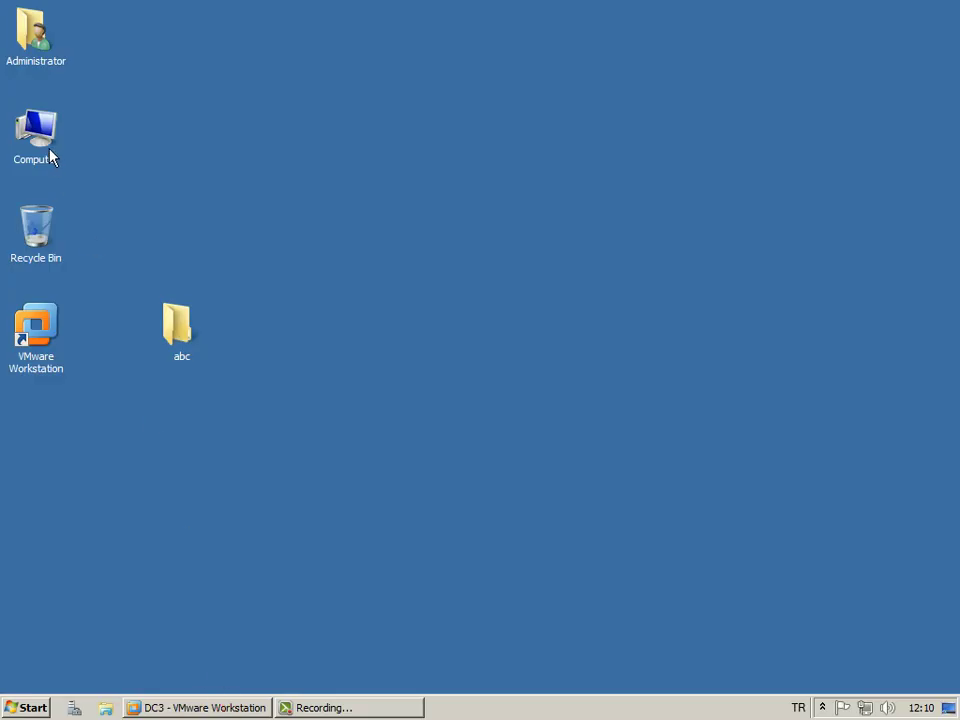
# Browse to C:\Paylasim on the host and select the AD Backup Restore file.
pyautogui.doubleClick(50, 158)
pyautogui.doubleClick(225, 180)
pyautogui.doubleClick(197, 134)
pyautogui.scroll(-2, 250, 403)
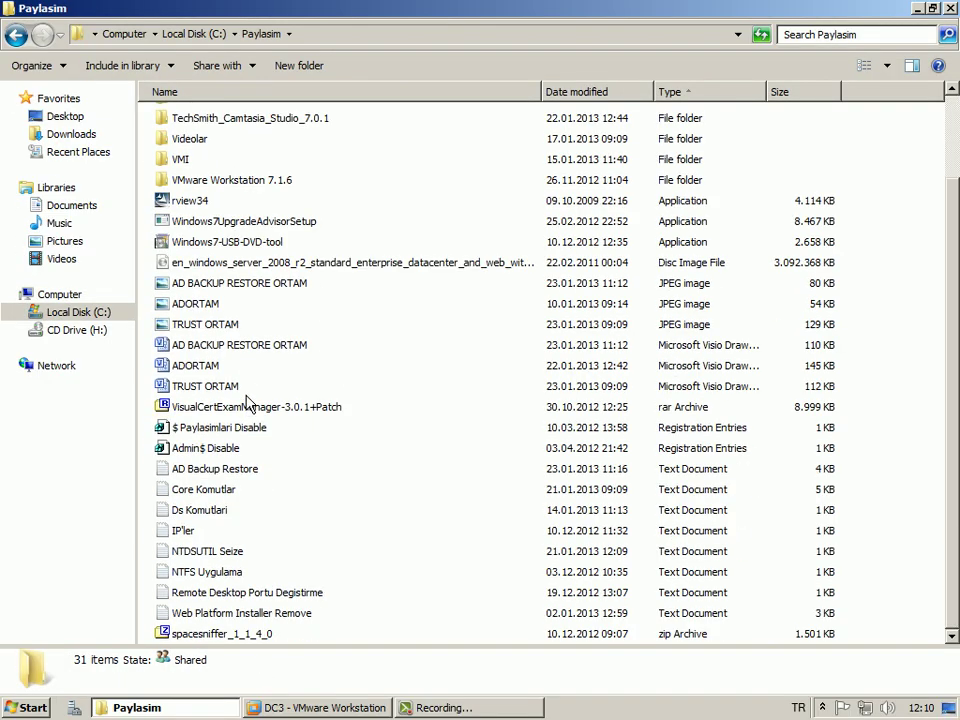
pyautogui.click(236, 471)
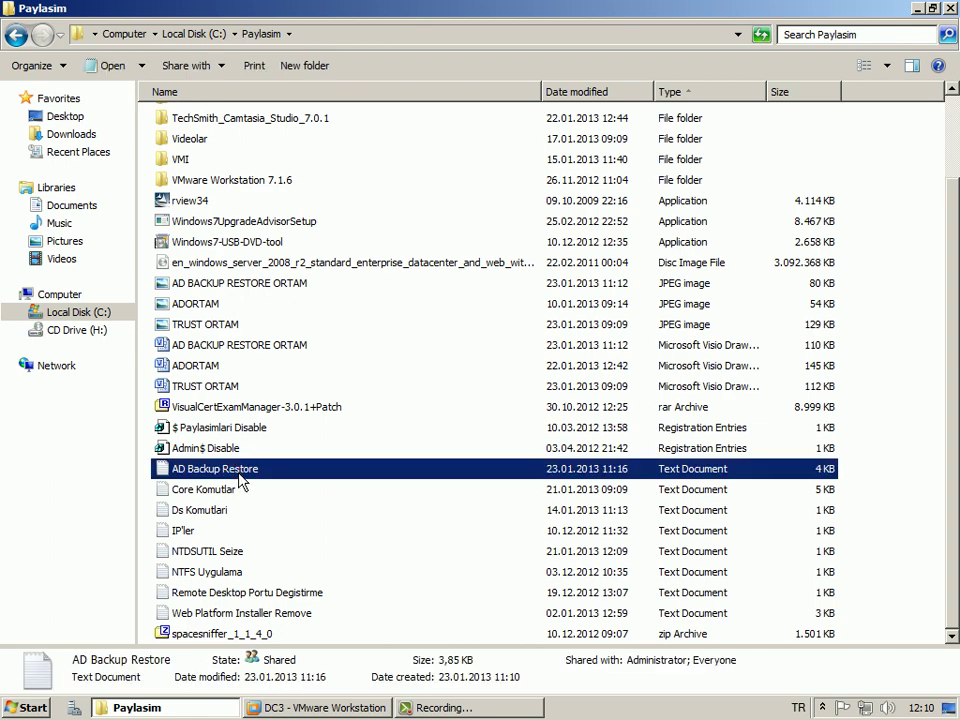
# Open AD Backup Restore in maximized Notepad and read through the notes, bracketing the system state data list.
pyautogui.doubleClick(240, 480)
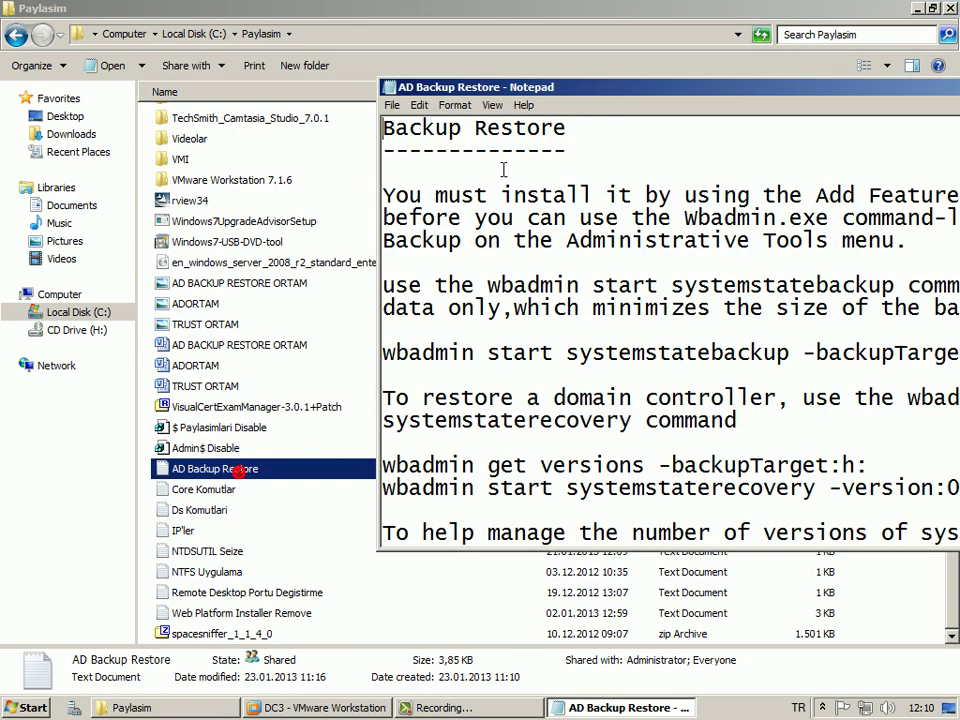
pyautogui.doubleClick(493, 89)
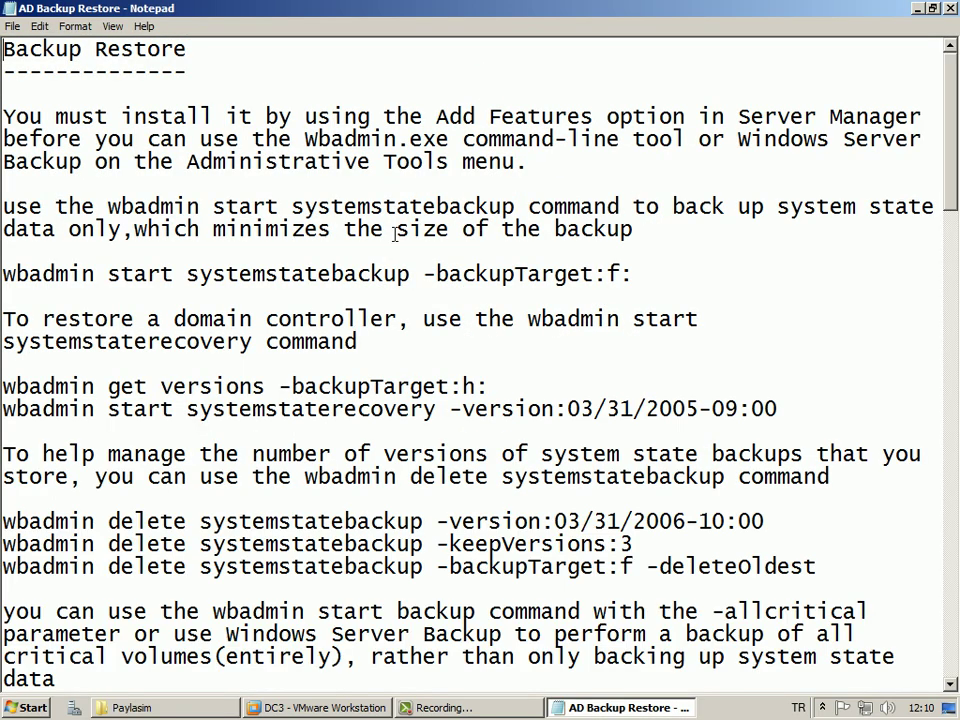
pyautogui.scroll(-7, 401, 248)
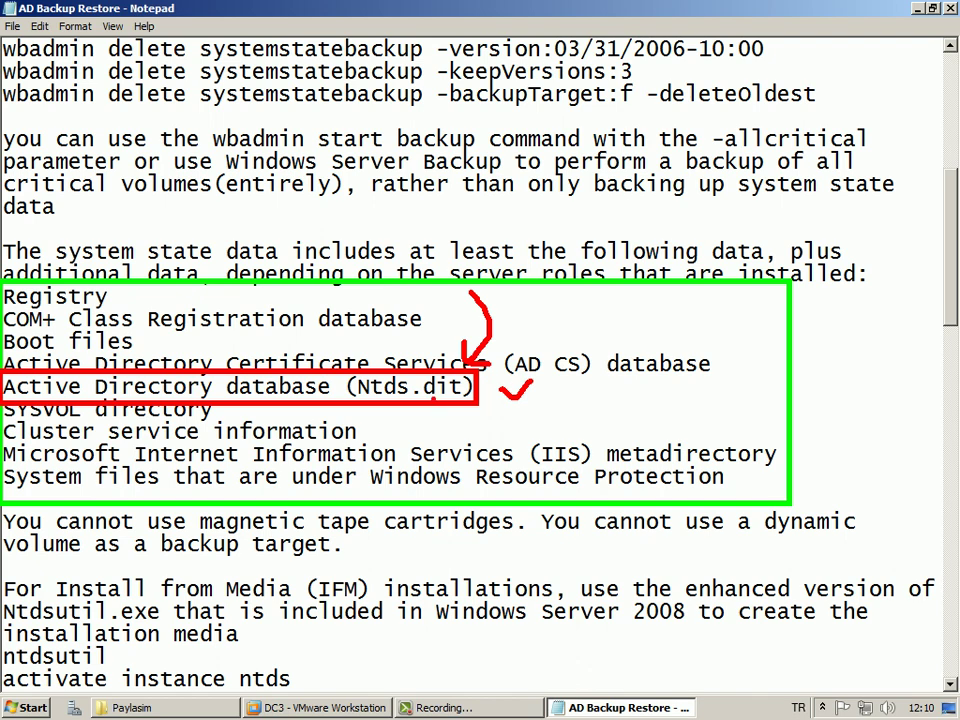
pyautogui.moveTo(800, 305)
pyautogui.mouseDown()
pyautogui.moveTo(820, 400)
pyautogui.moveTo(806, 486)
pyautogui.mouseUp()
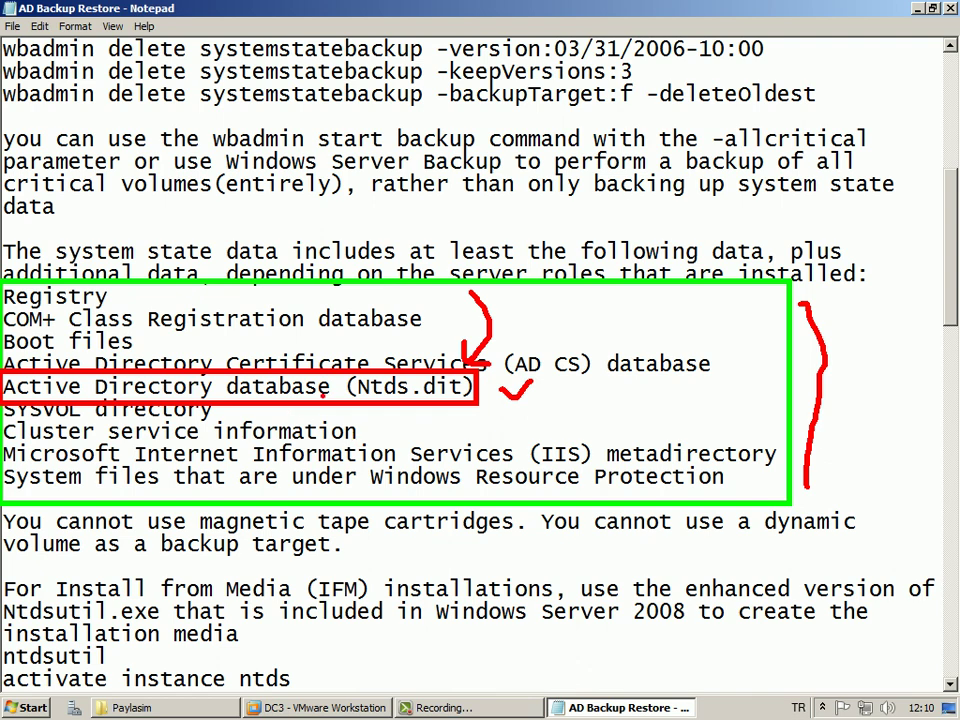
pyautogui.press('Escape')
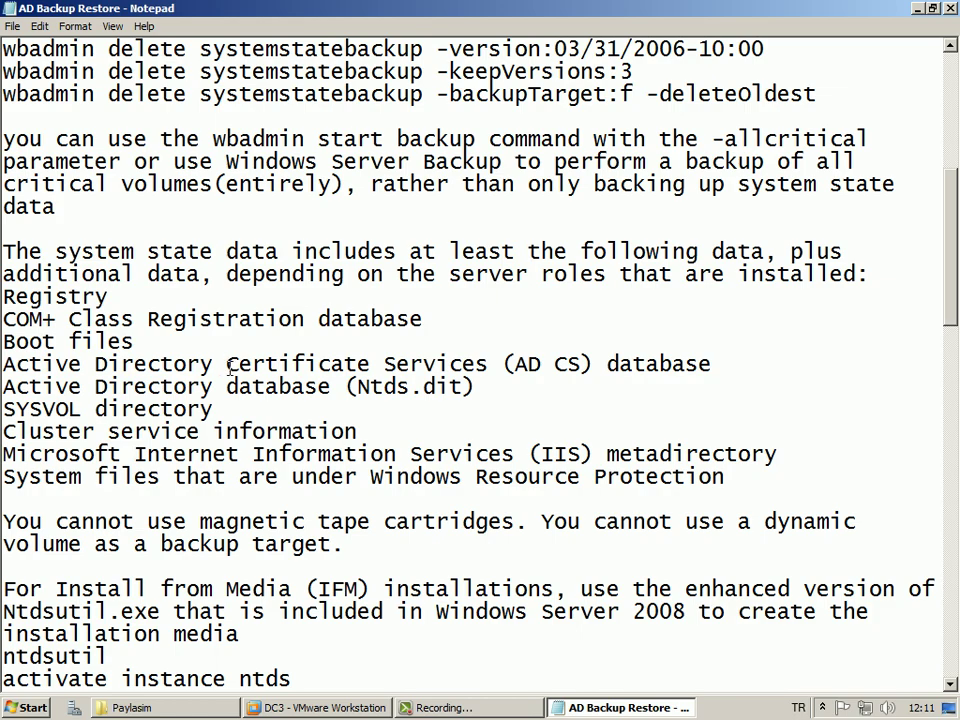
pyautogui.scroll(-1, 229, 367)
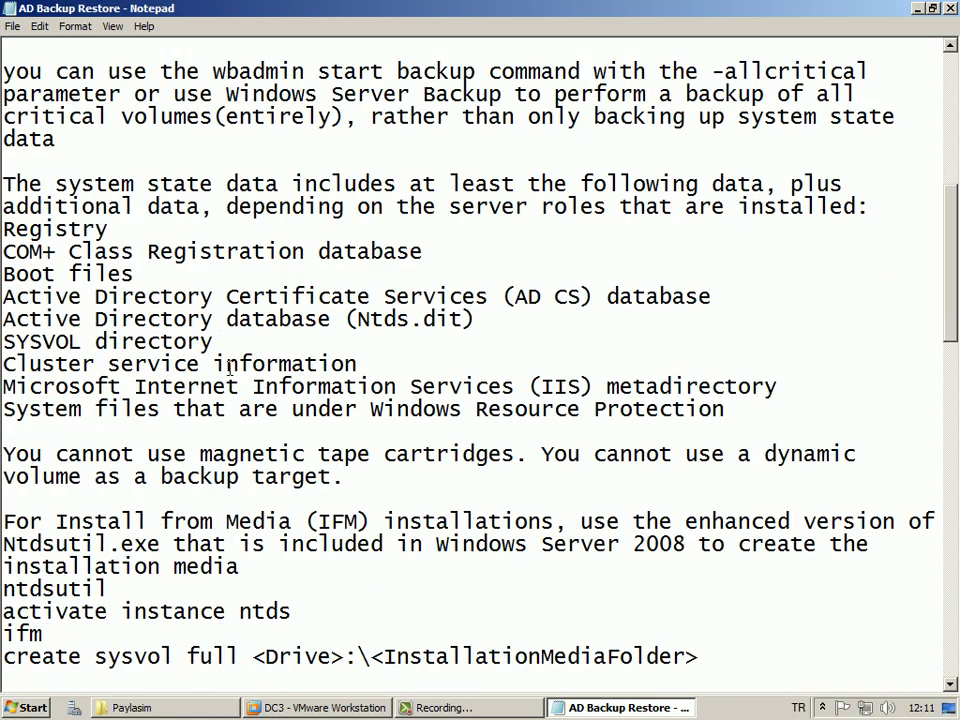
pyautogui.scroll(7, 229, 367)
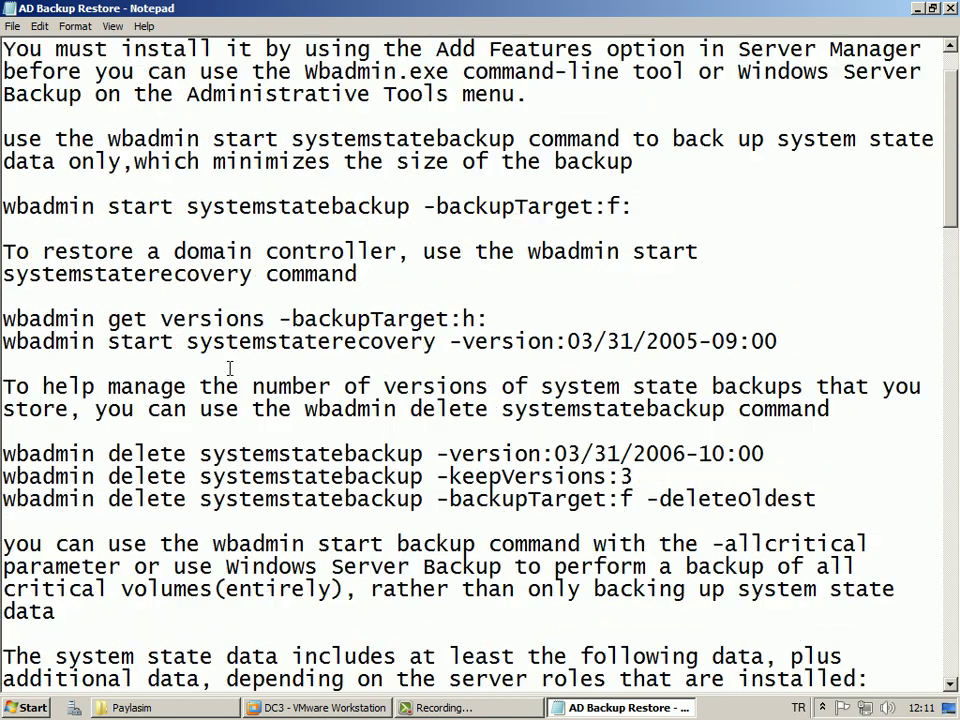
pyautogui.click(223, 701)
# Permanently delete the ESKI folder from C:\Paylasim\Videolar.
pyautogui.press('super+d')
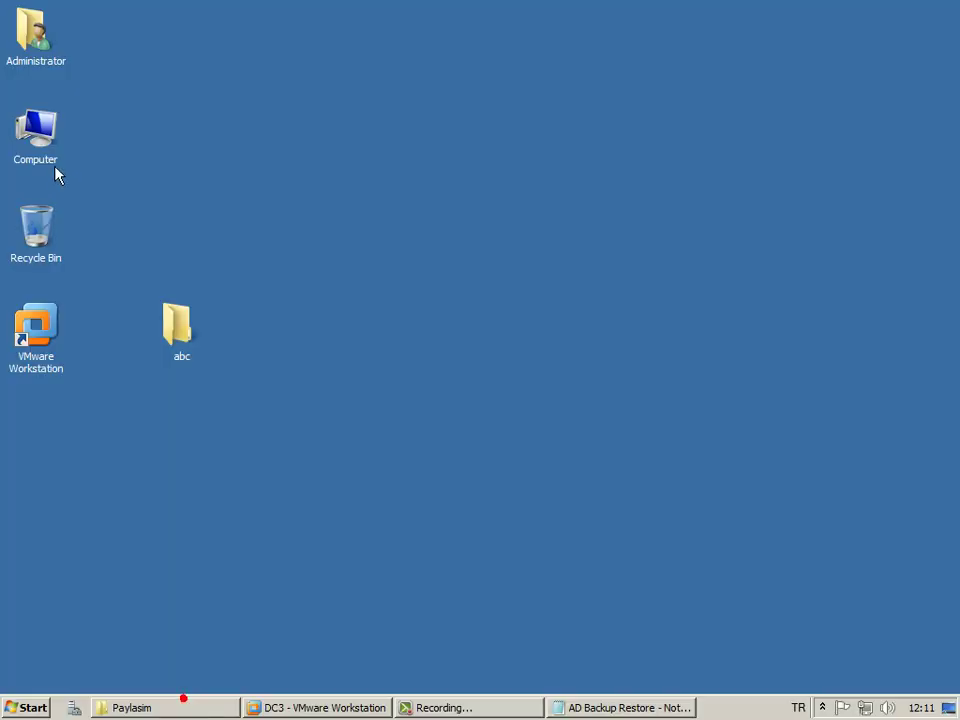
pyautogui.doubleClick(42, 130)
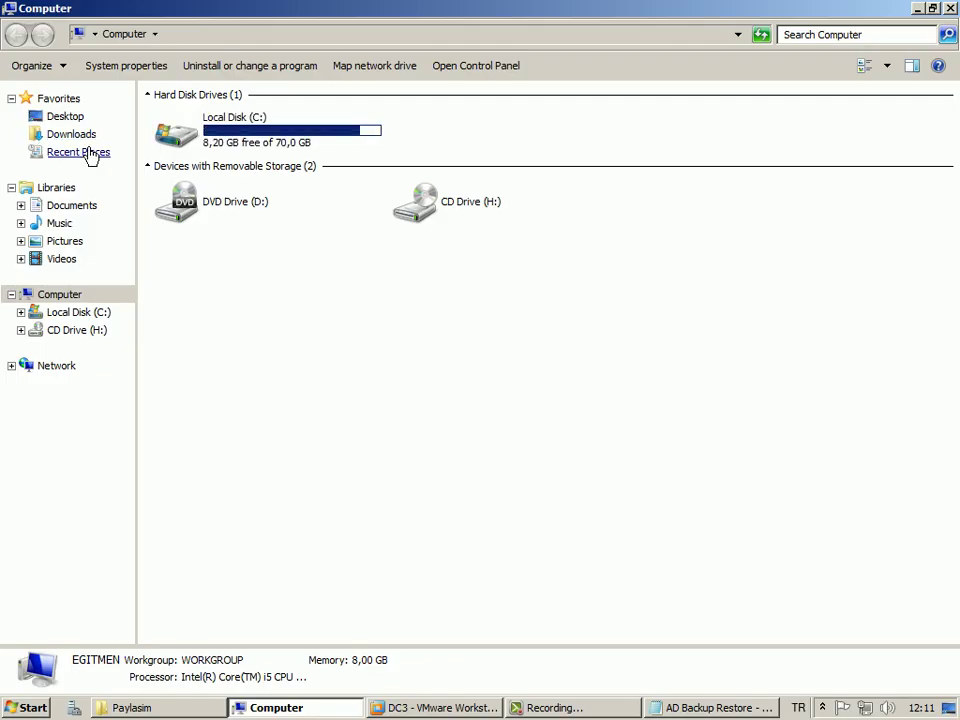
pyautogui.doubleClick(330, 137)
pyautogui.doubleClick(195, 135)
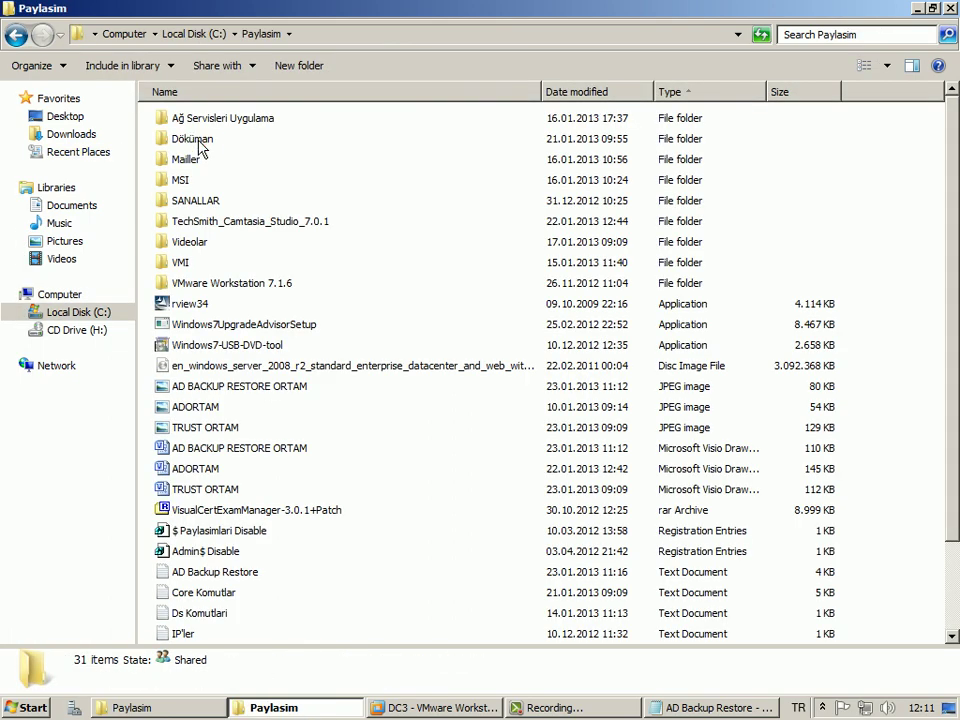
pyautogui.scroll(-2, 210, 150)
pyautogui.scroll(2, 215, 170)
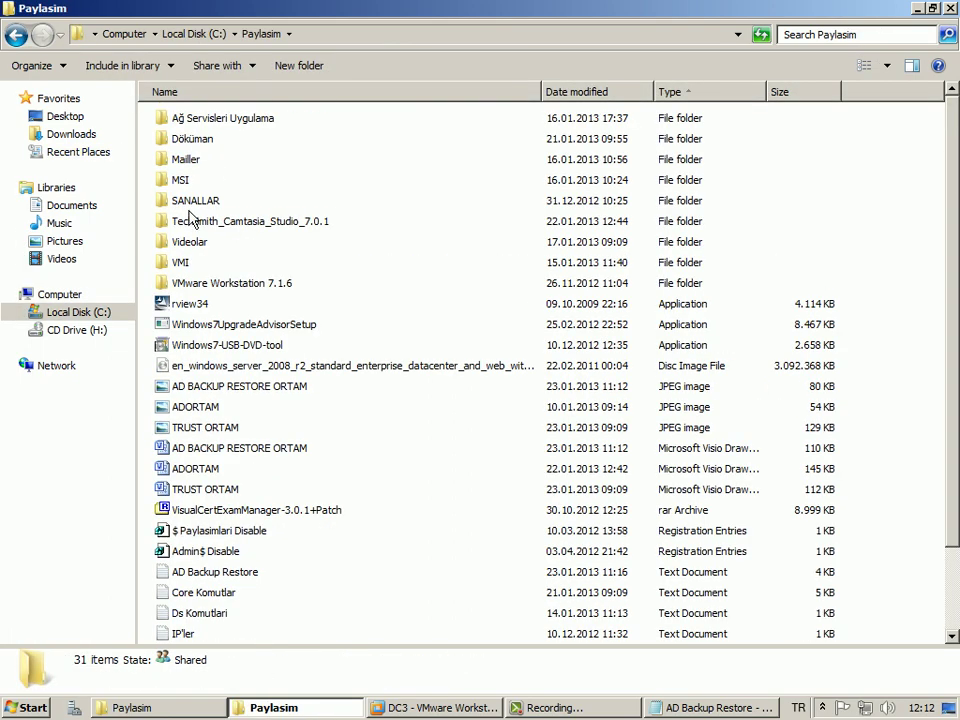
pyautogui.doubleClick(189, 248)
pyautogui.doubleClick(192, 140)
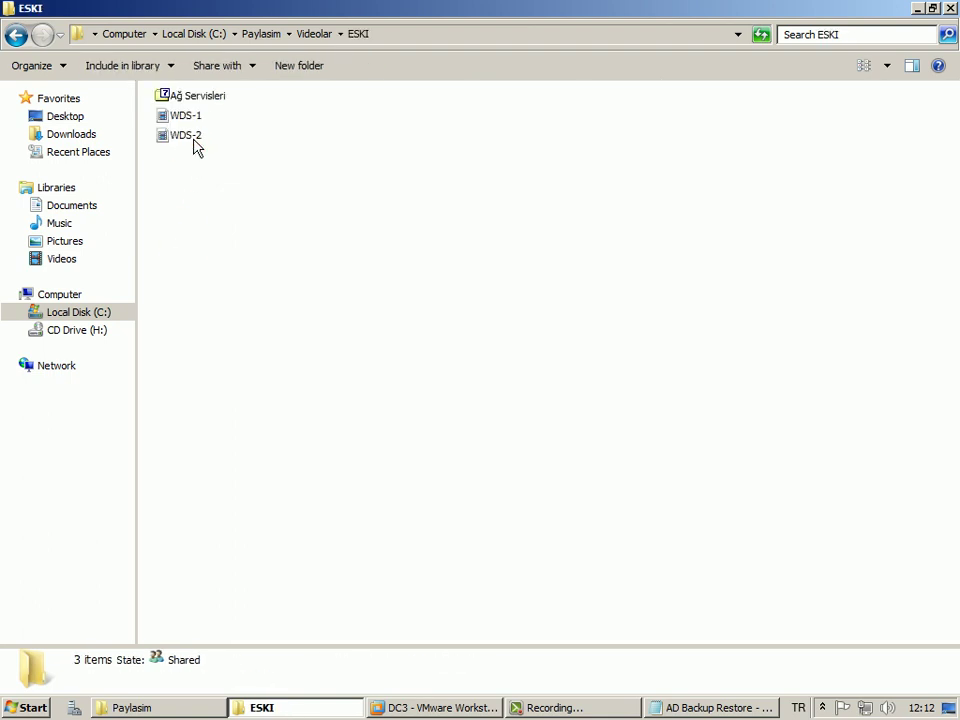
pyautogui.press('BackSpace')
pyautogui.press('Delete')
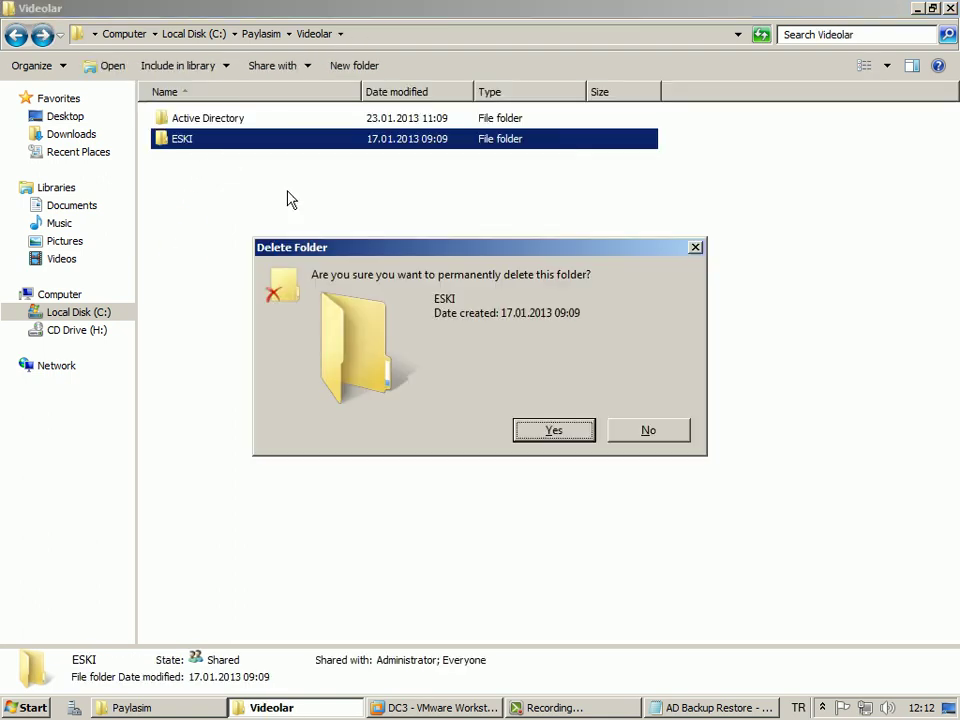
pyautogui.click(538, 431)
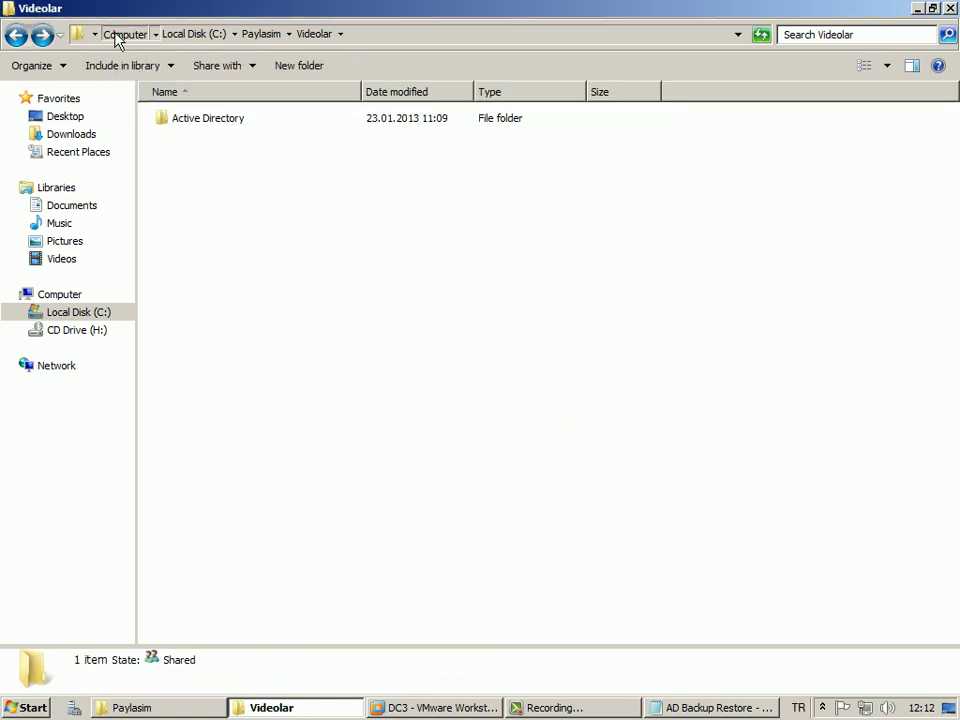
# Close the Explorer window through its system menu.
pyautogui.click(120, 35)
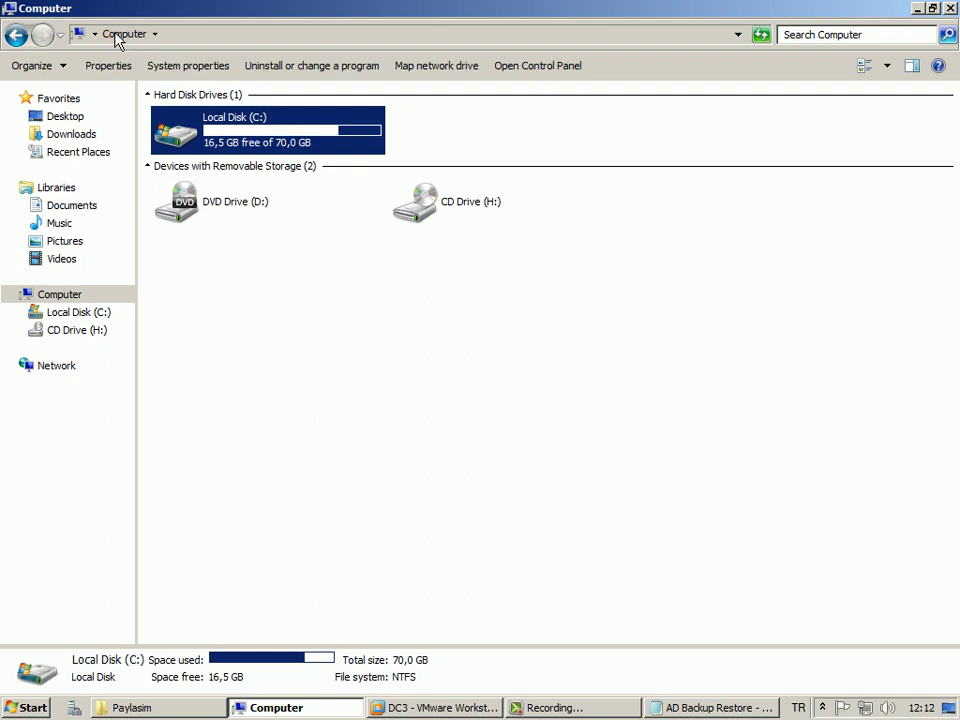
pyautogui.click(10, 9)
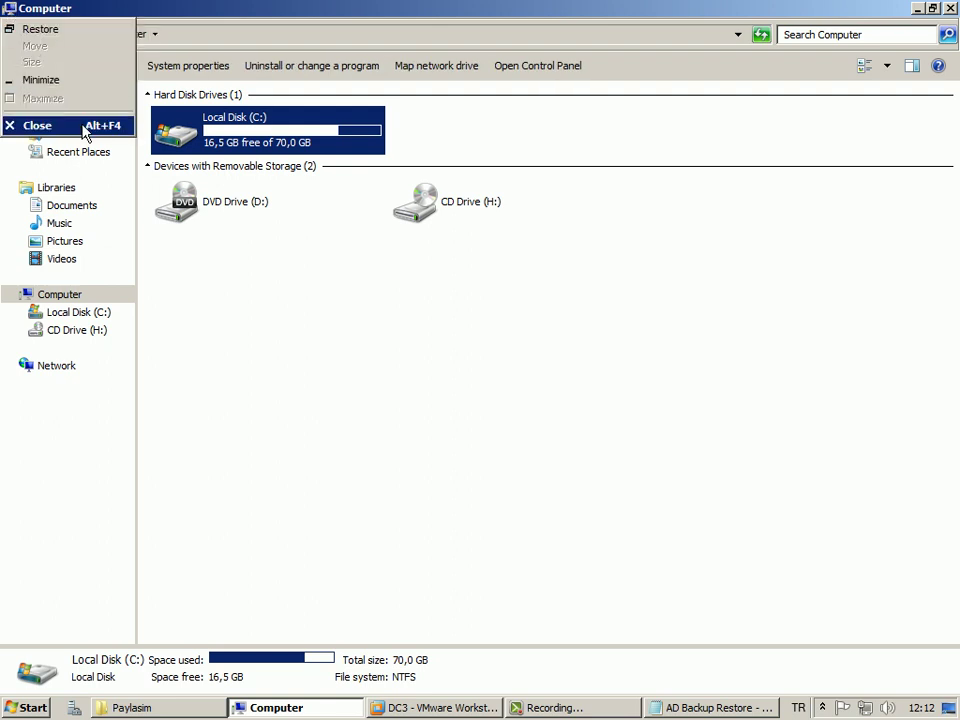
pyautogui.click(84, 126)
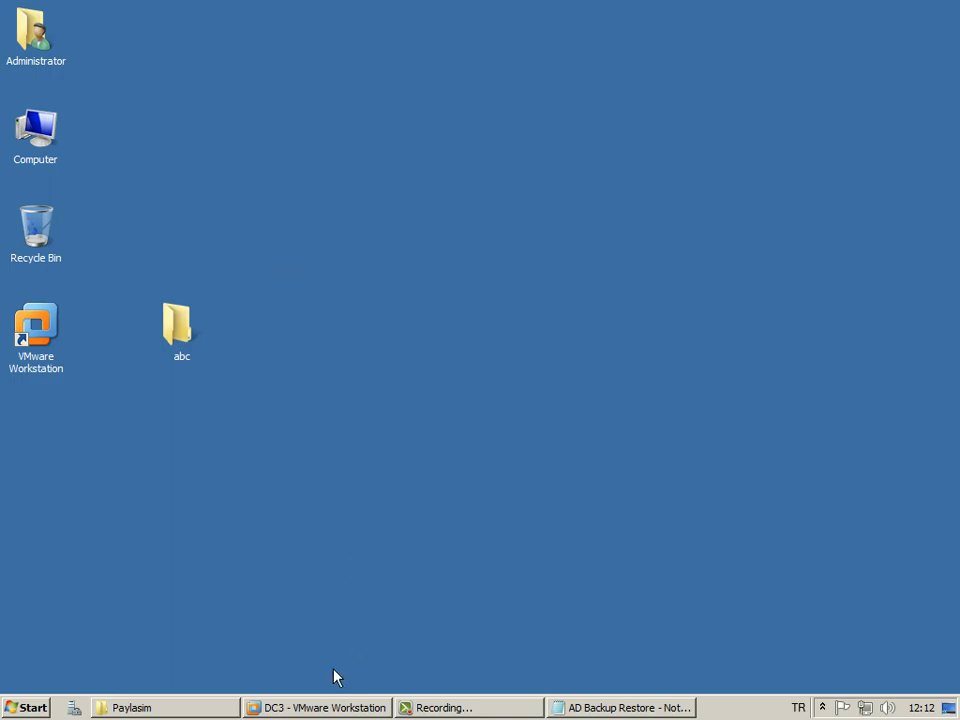
pyautogui.click(313, 709)
# Close the finished Add Features Wizard, minimize Server Manager and check Administrative Tools on DC3.
pyautogui.moveTo(343, 92); pyautogui.dragTo(336, 79)
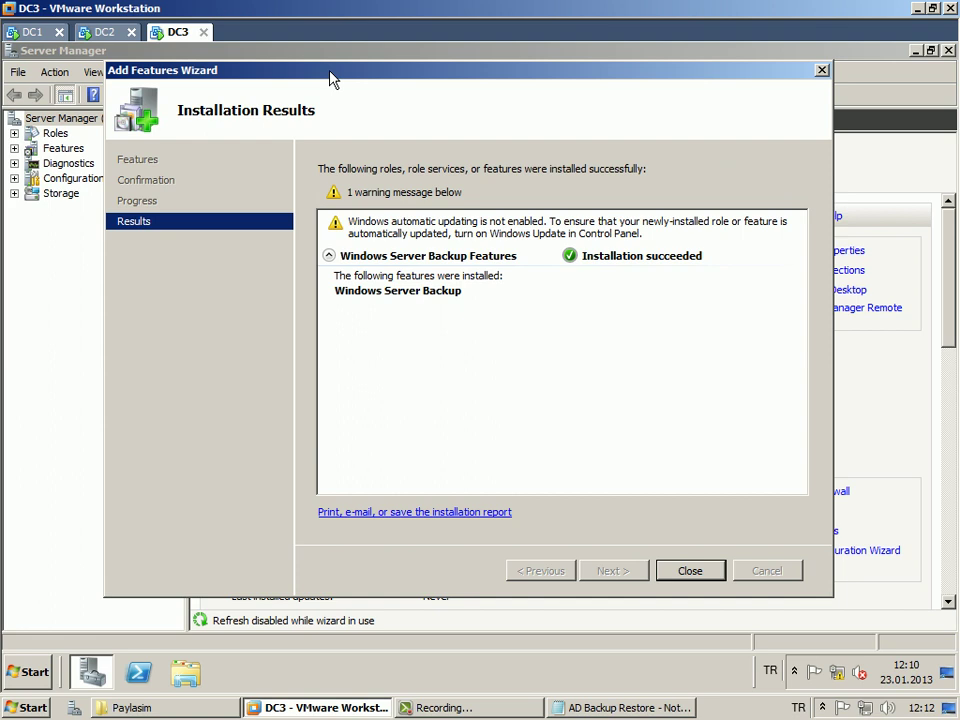
pyautogui.click(689, 569)
pyautogui.click(917, 51)
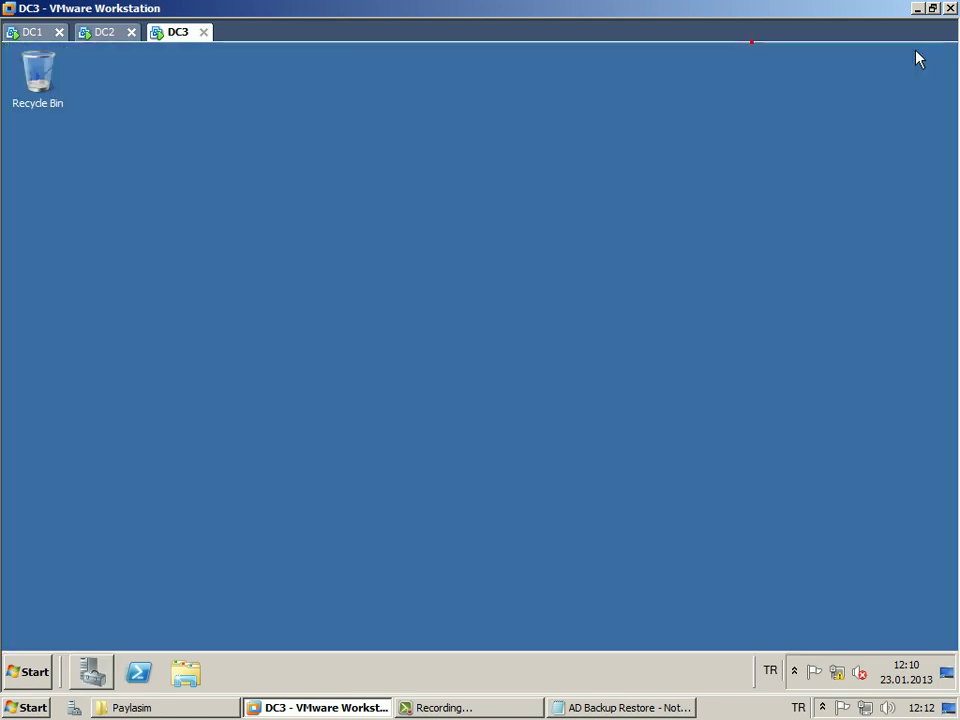
pyautogui.click(28, 672)
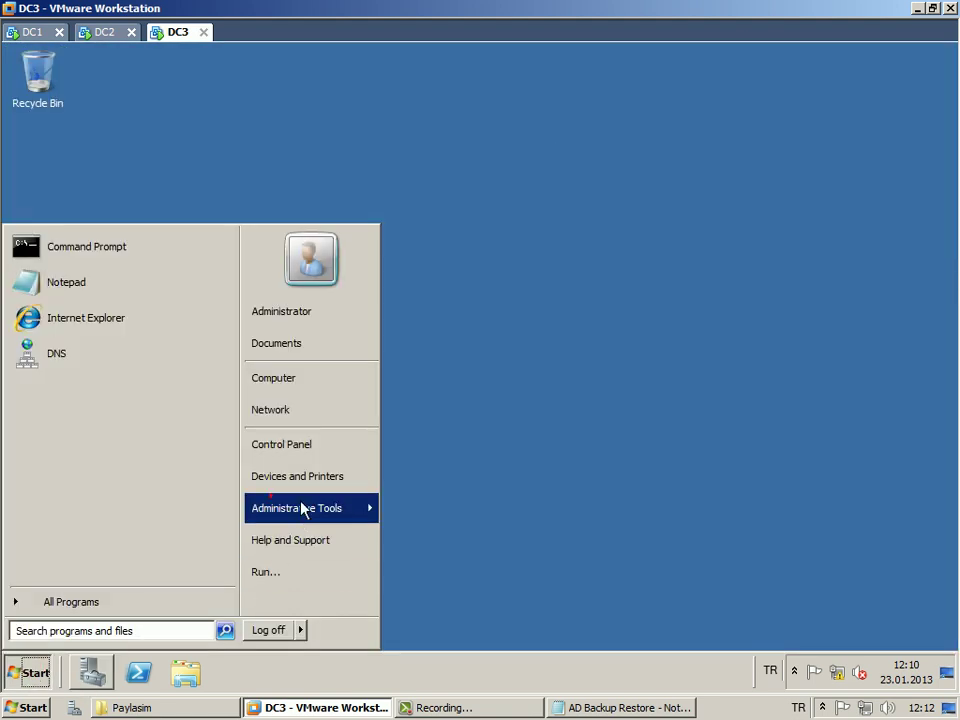
pyautogui.moveTo(302, 508)
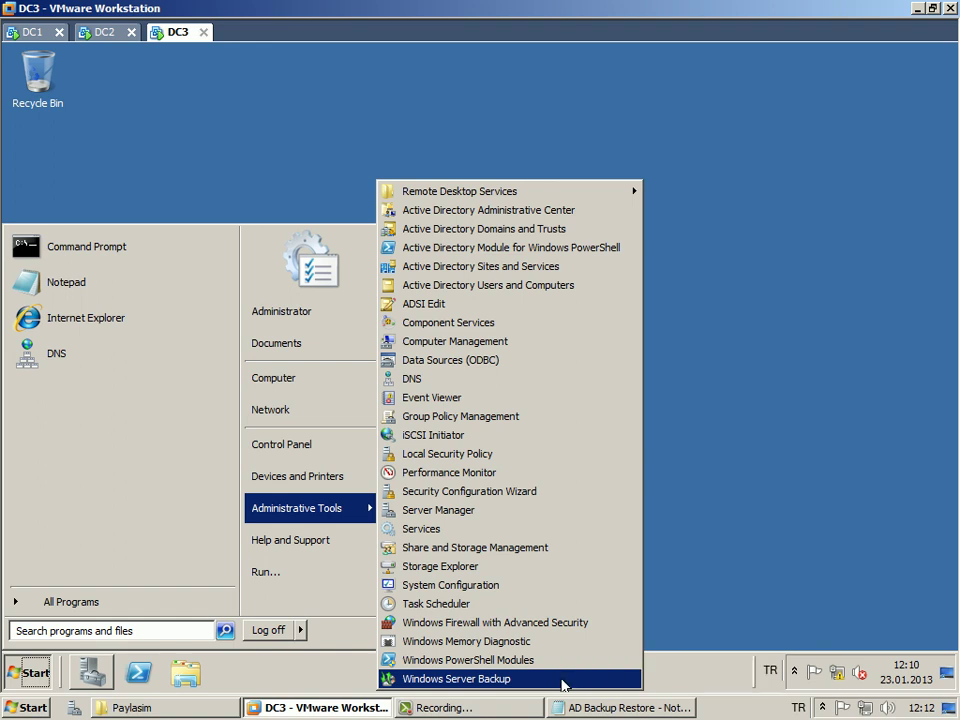
# Check the backup notes on the host, then return to DC3.
pyautogui.click(620, 707)
pyautogui.scroll(1, 270, 338)
pyautogui.scroll(-1, 268, 338)
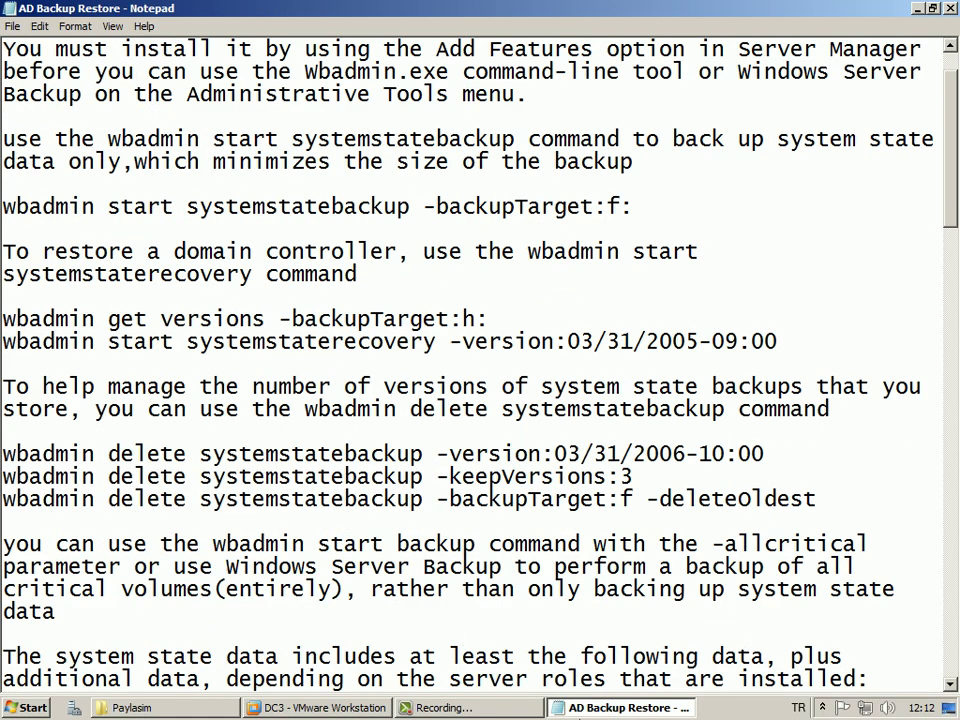
pyautogui.hotkey('alt', 'Tab')
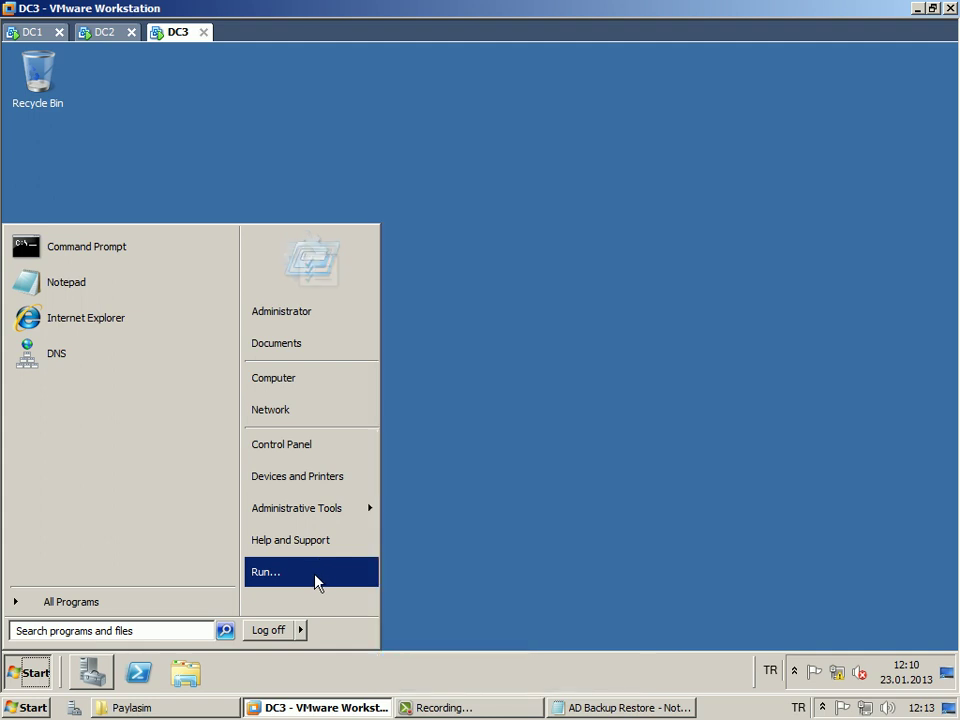
# Run 'cmd' on DC3, move to C:\ with cd\ and clear the screen with cls.
pyautogui.click(316, 572)
pyautogui.write('cmd')
pyautogui.press('Return')
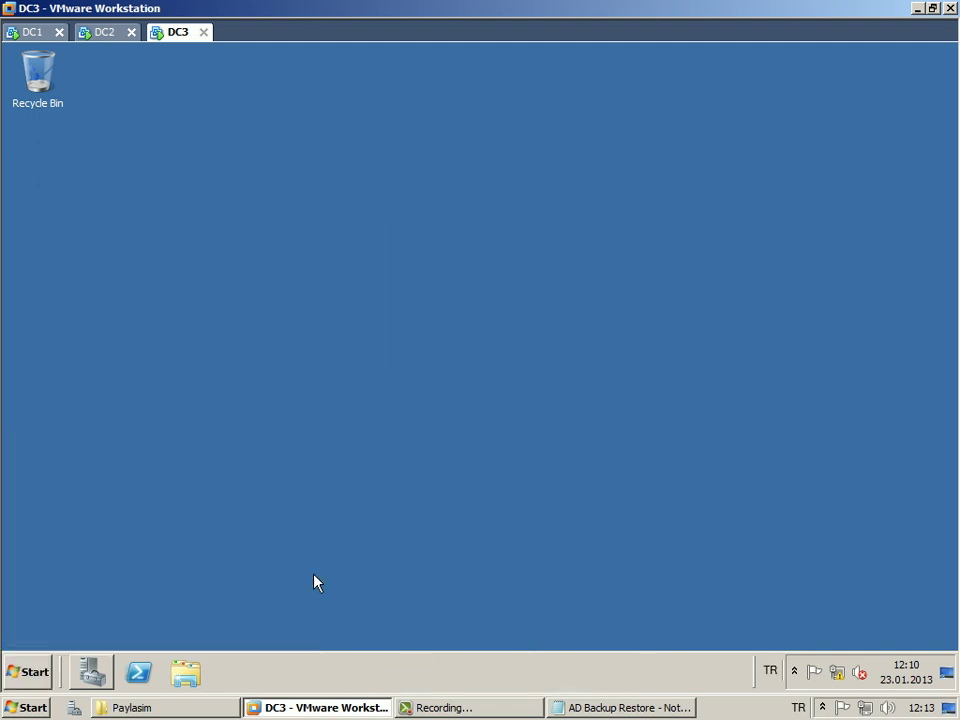
pyautogui.moveTo(293, 122); pyautogui.dragTo(311, 141)
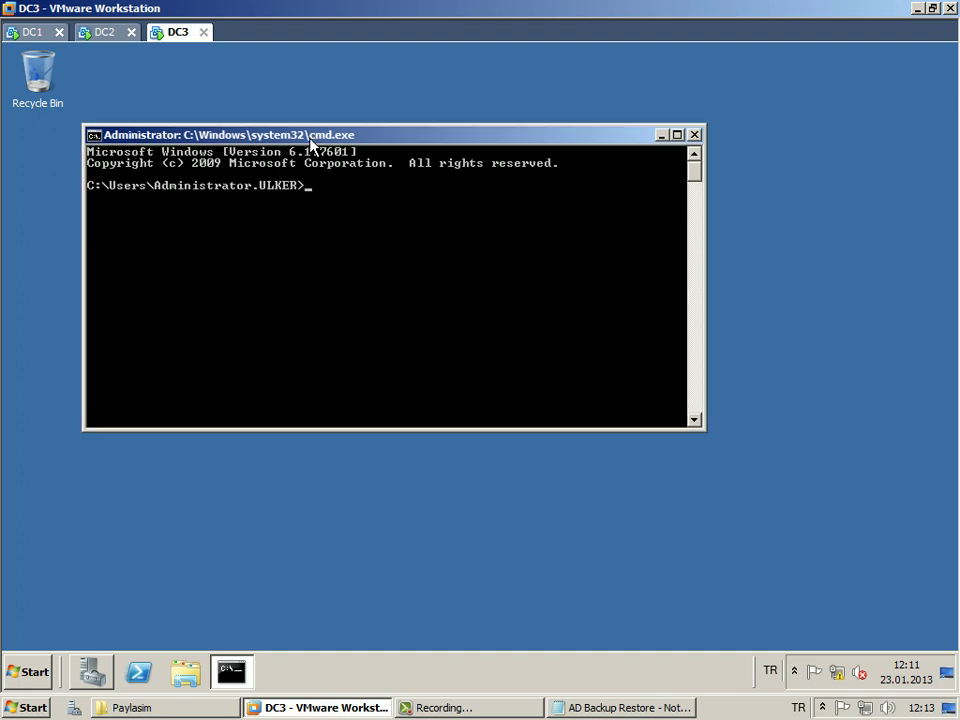
pyautogui.write('cls')
pyautogui.press('Return')
pyautogui.write('cd\\')
pyautogui.press('Return')
pyautogui.write('cls')
pyautogui.press('Return')
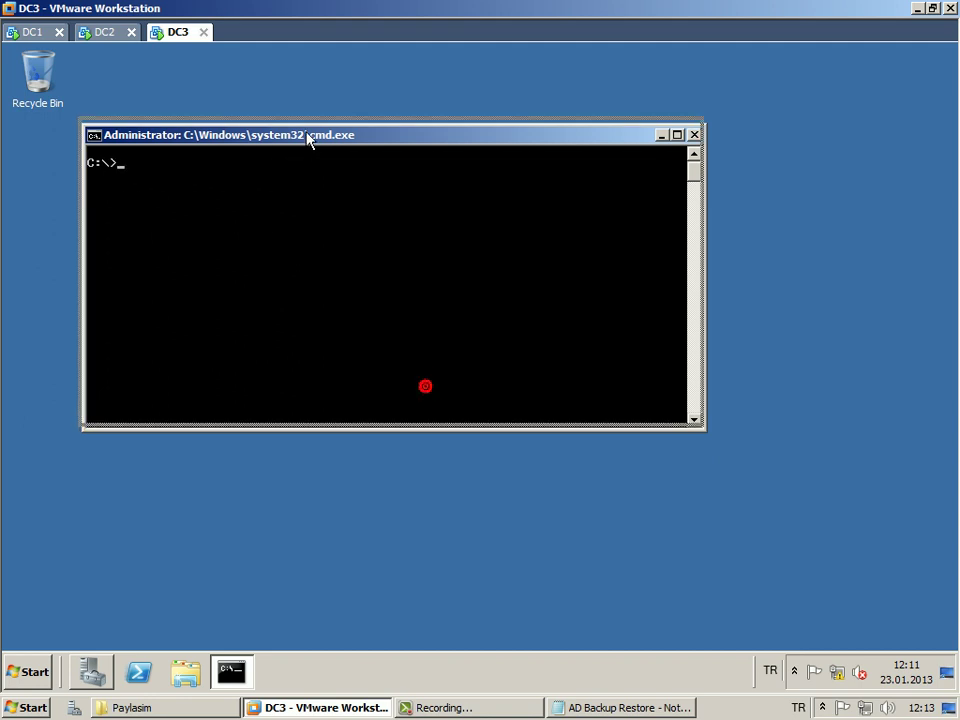
pyautogui.moveTo(310, 139); pyautogui.dragTo(306, 132)
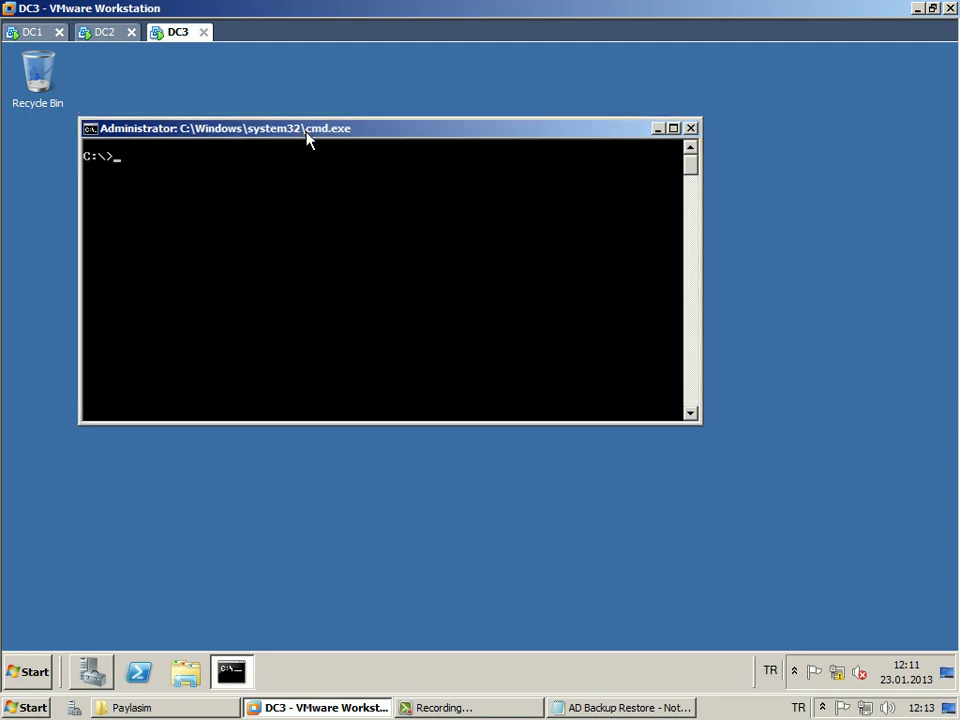
# Restore the notes over DC3 and mark the wbadmin start systemstatebackup command and its -backupTarget:f: parameter.
pyautogui.click(612, 708)
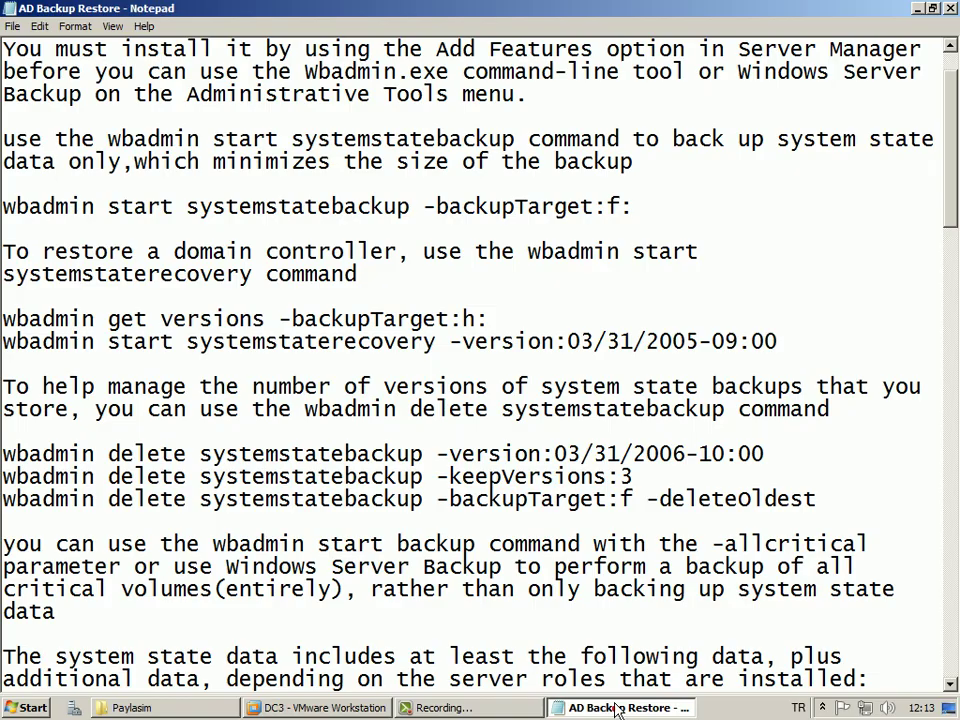
pyautogui.moveTo(470, 8); pyautogui.dragTo(397, 145)
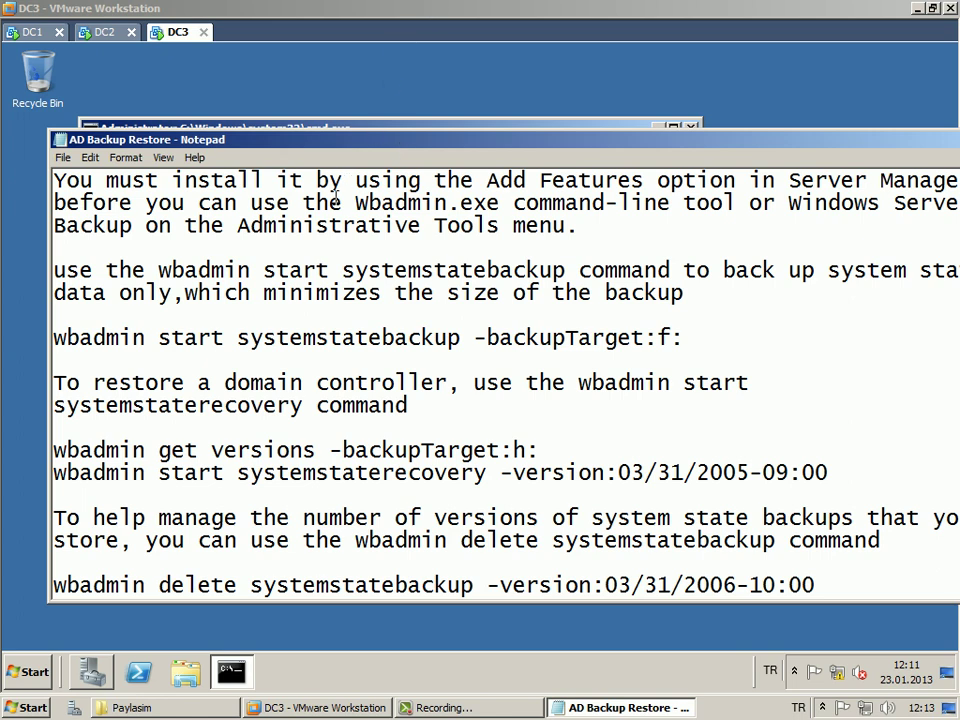
pyautogui.scroll(1, 321, 242)
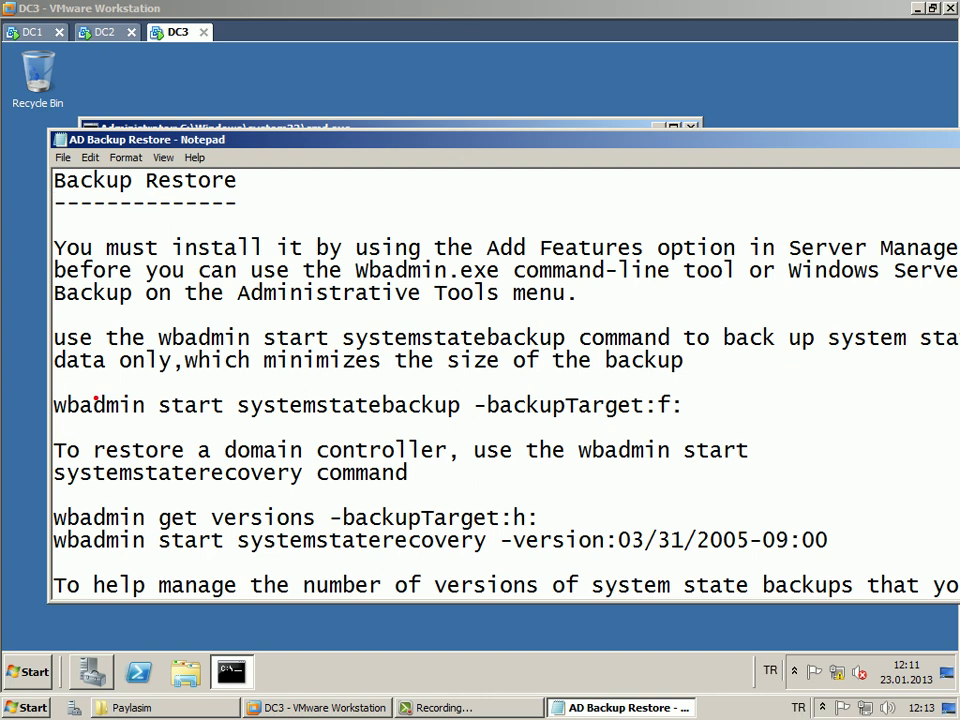
pyautogui.moveTo(48, 390)
pyautogui.mouseDown()
pyautogui.moveTo(103, 428)
pyautogui.moveTo(467, 428)
pyautogui.mouseUp()
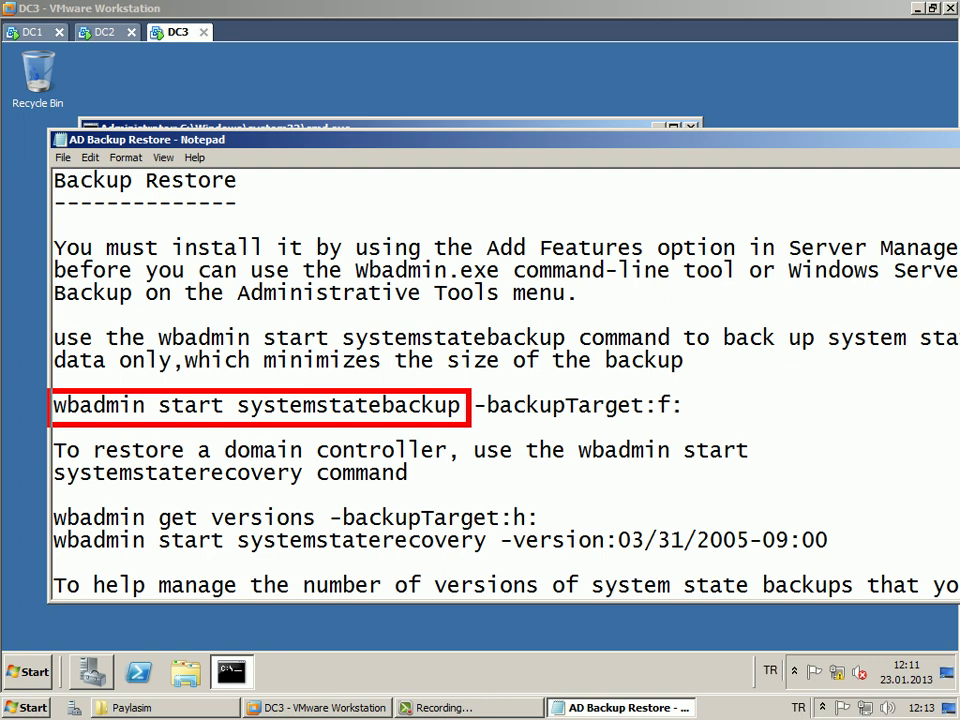
pyautogui.moveTo(208, 386); pyautogui.dragTo(223, 367)
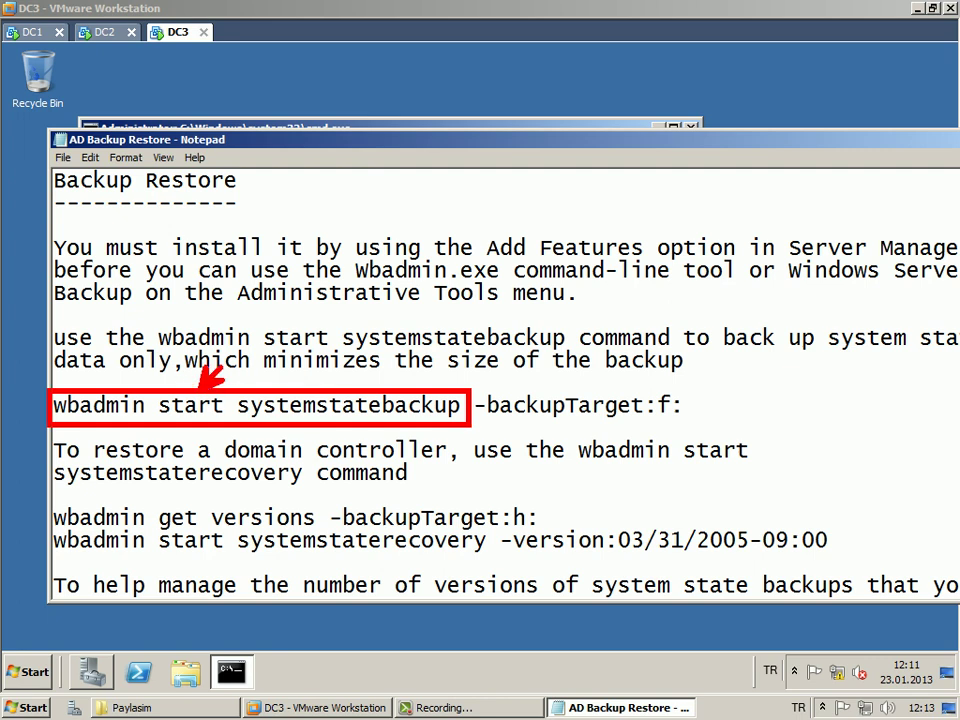
pyautogui.moveTo(497, 421); pyautogui.dragTo(693, 423)
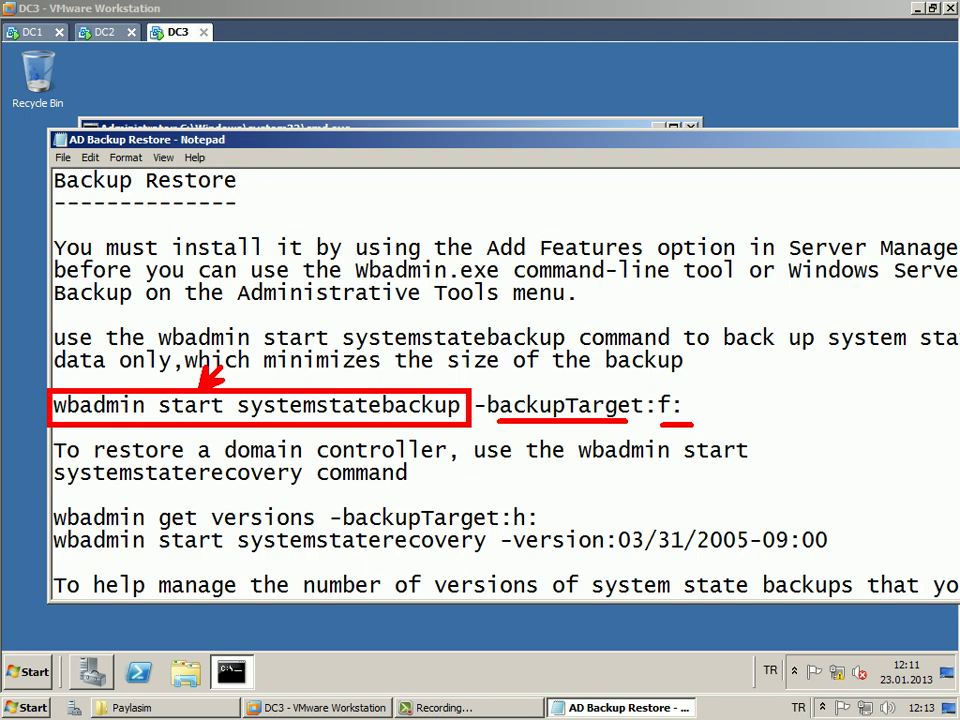
# Select the whole 'wbadmin start systemstatebackup -backupTarget:f:' line.
pyautogui.scroll(-1, 364, 156)
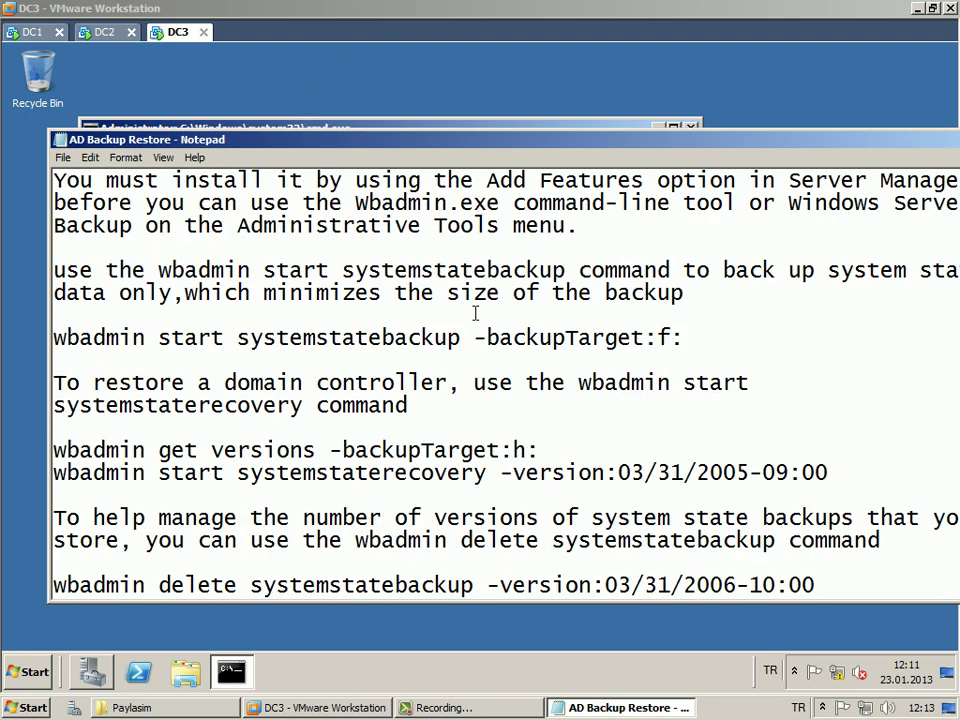
pyautogui.scroll(-1, 504, 337)
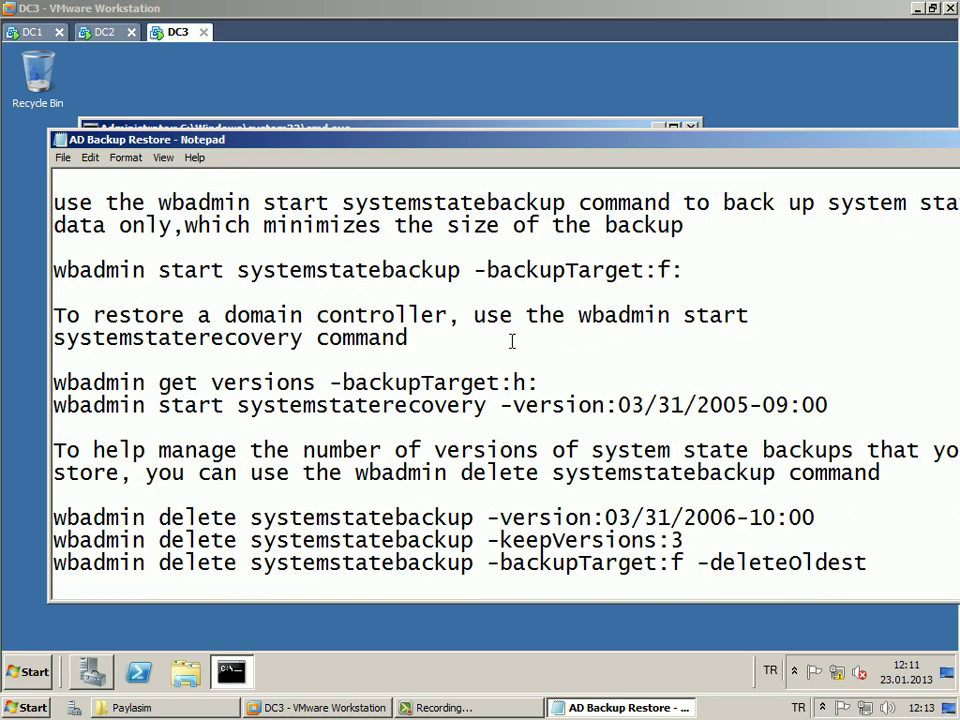
pyautogui.scroll(2, 511, 341)
pyautogui.moveTo(685, 405); pyautogui.dragTo(55, 403)
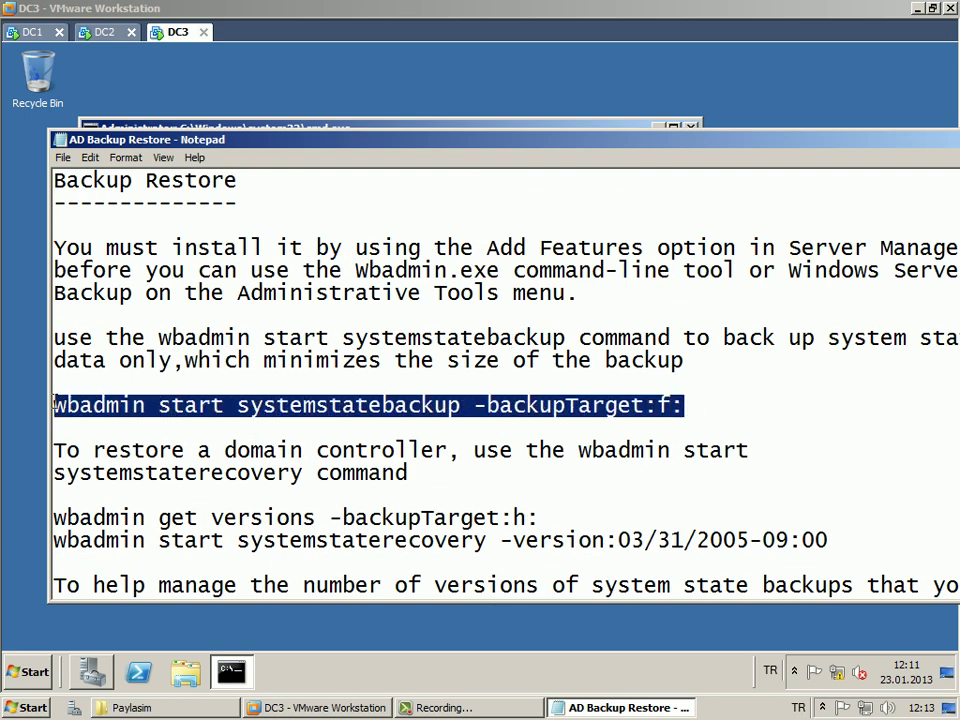